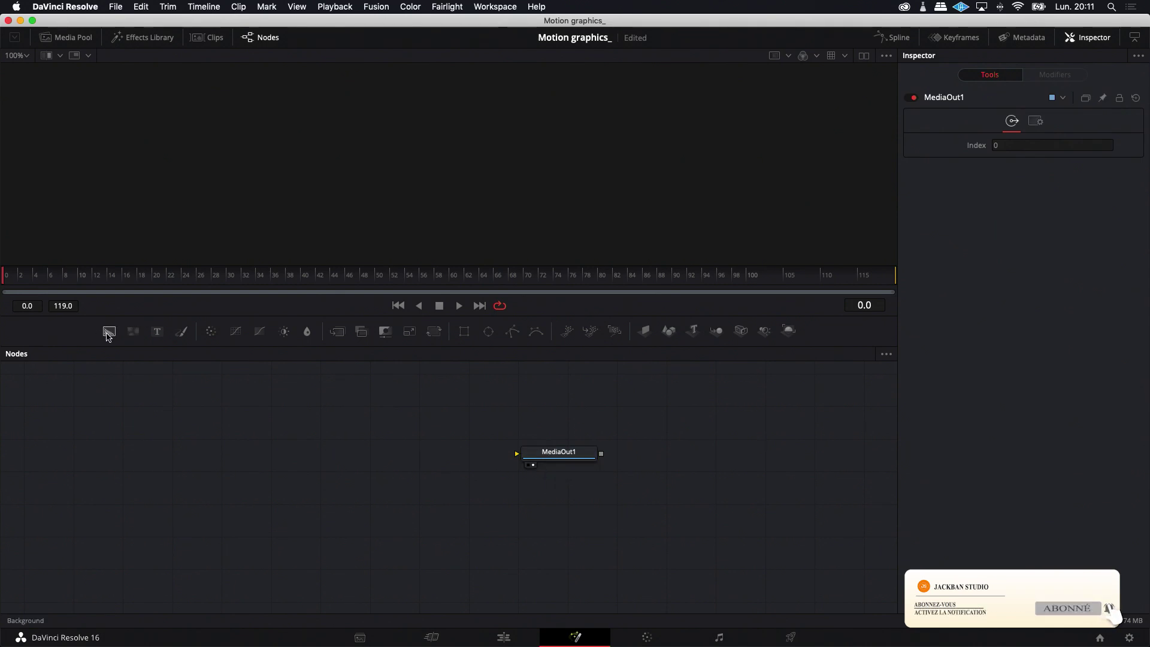
Step: Add a Background node to the node graph, show it in the viewer and enlarge the viewer area
drag(109, 331, 189, 452)
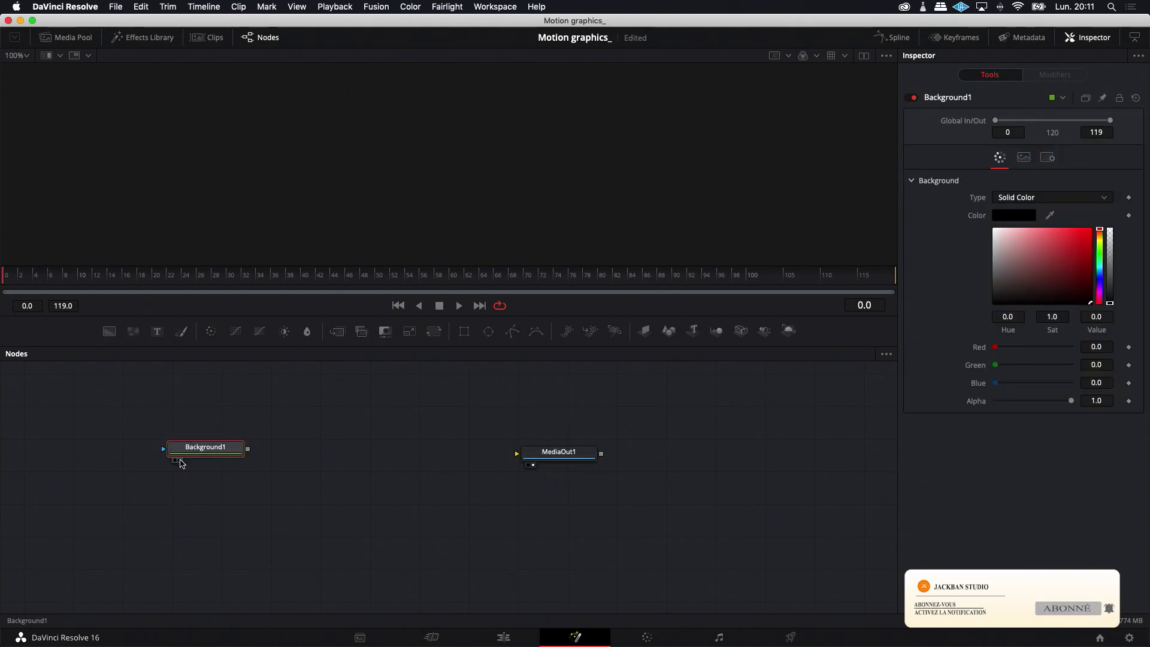
click(179, 461)
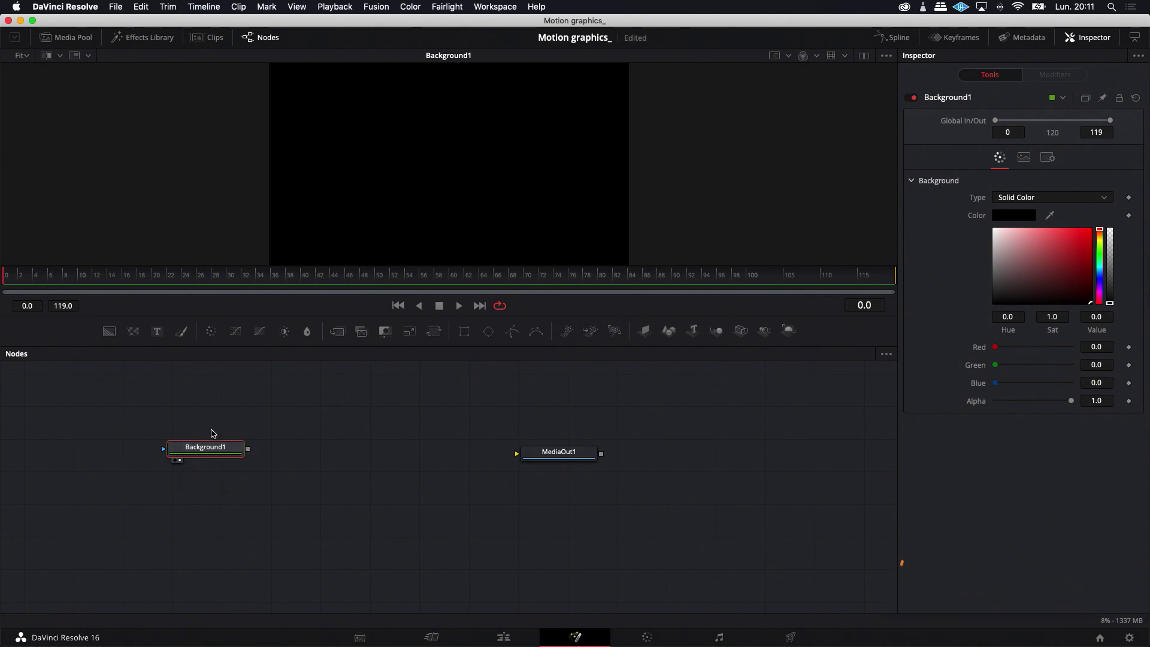
drag(368, 352, 362, 380)
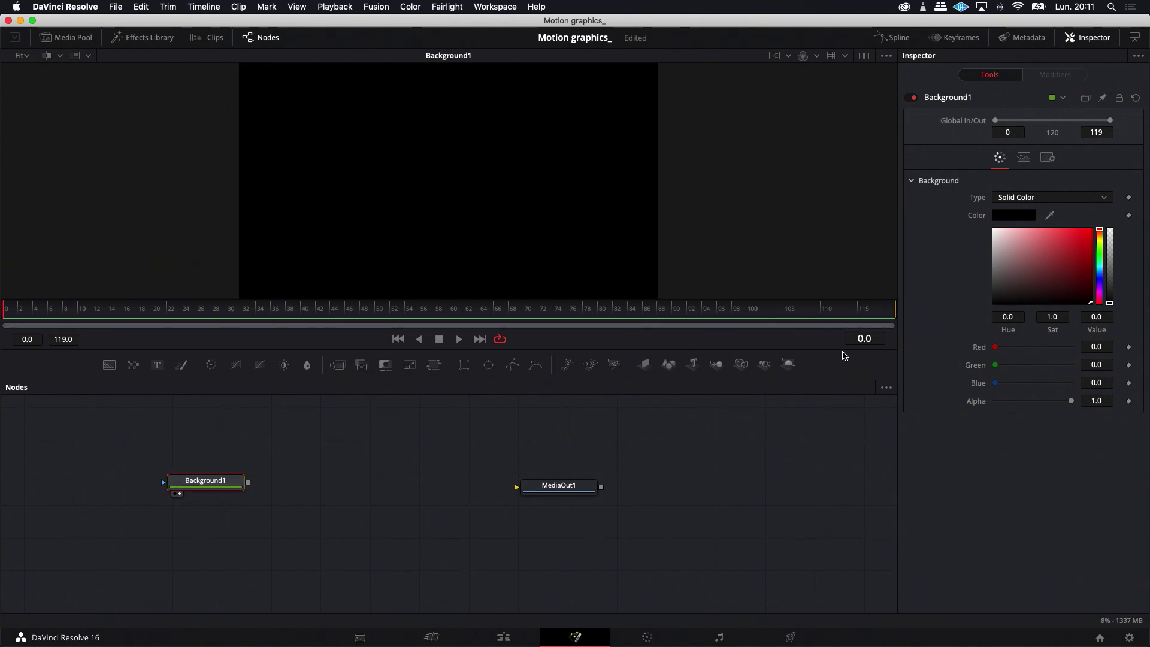
Step: Set the background's colour to a dark purple with hue 0.792, saturation 0.976 and value 0.134
click(1099, 288)
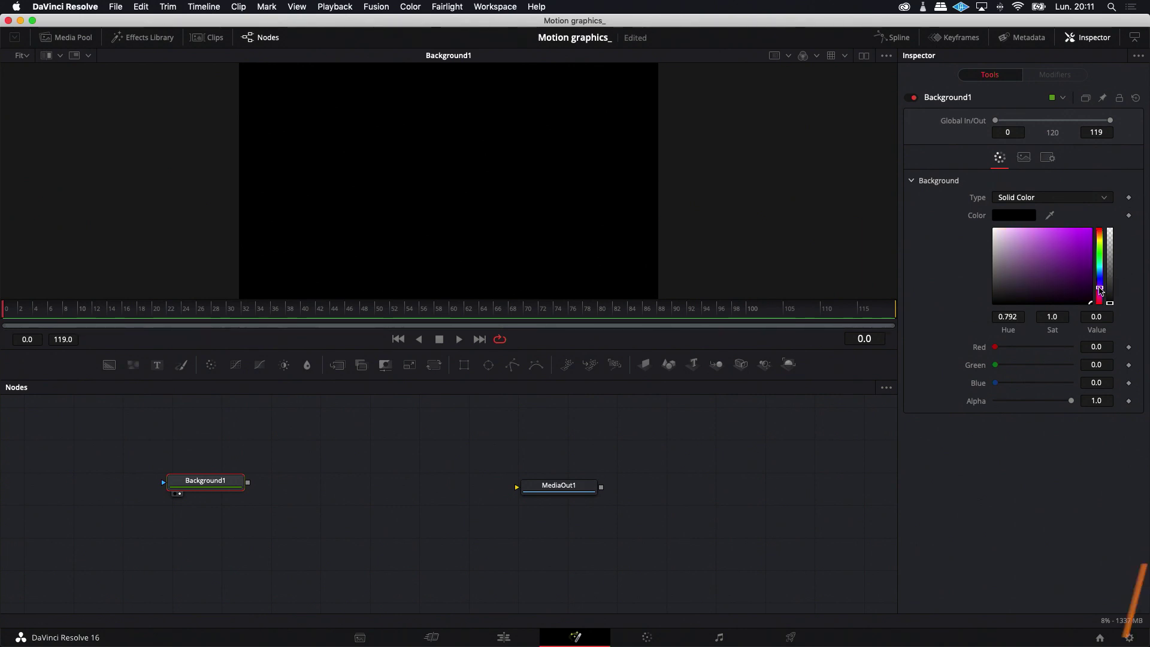
click(1087, 291)
drag(1089, 293, 1090, 296)
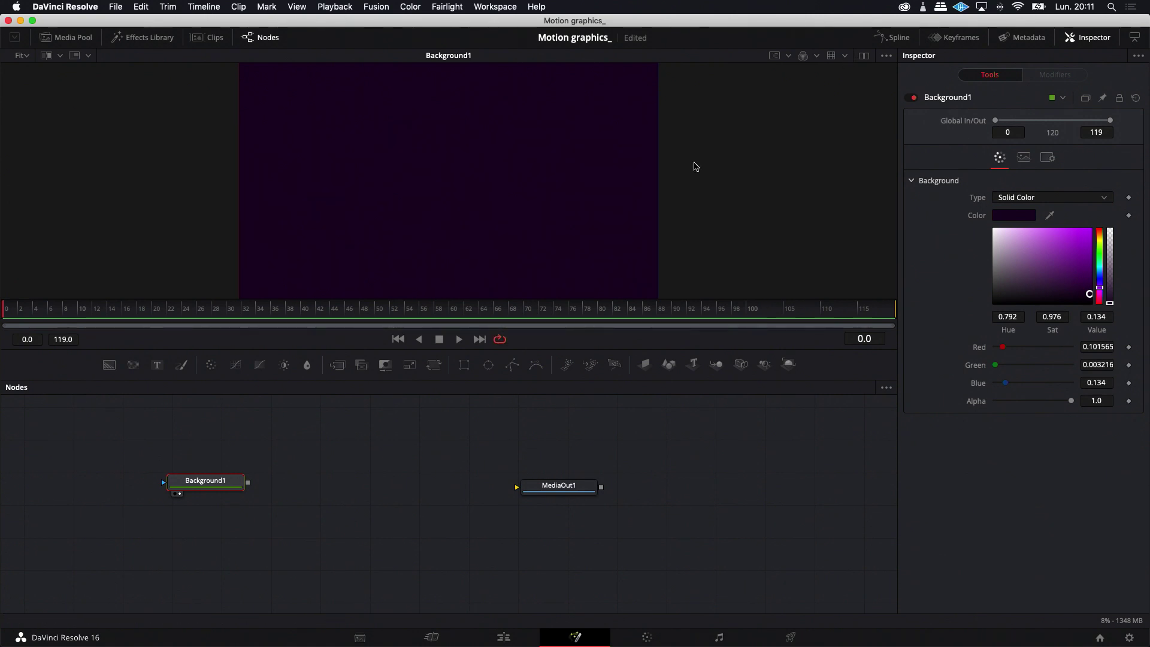
Step: Switch to two side-by-side viewers and move the Background1 node slightly lower to make room above it
click(864, 56)
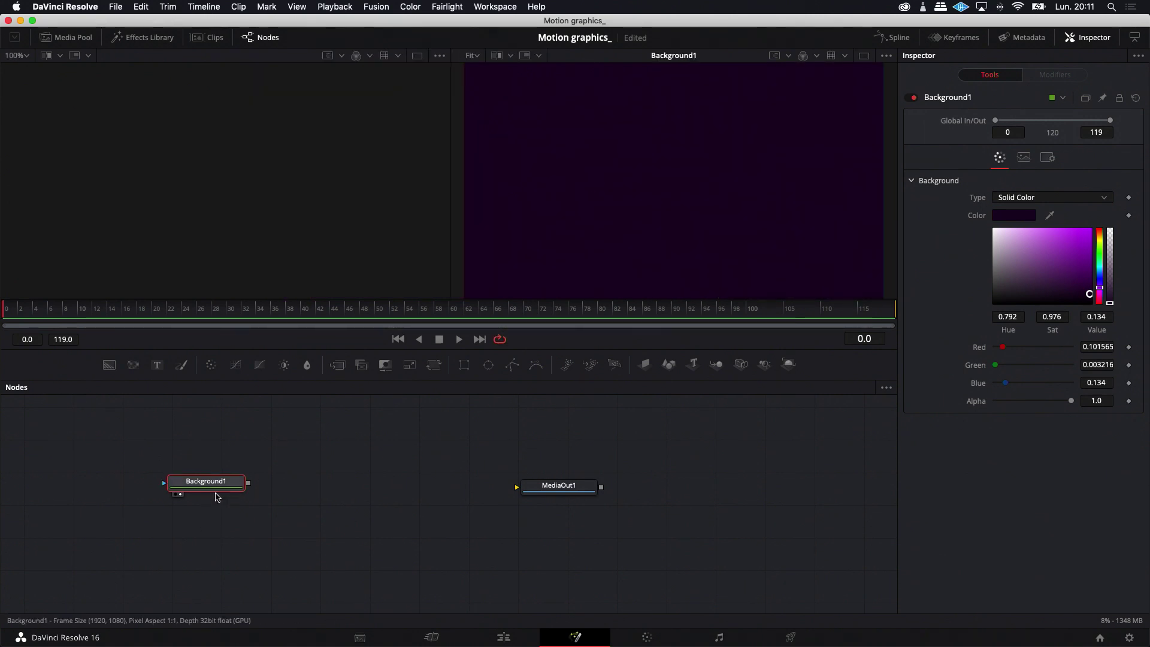
drag(214, 486, 238, 505)
click(237, 459)
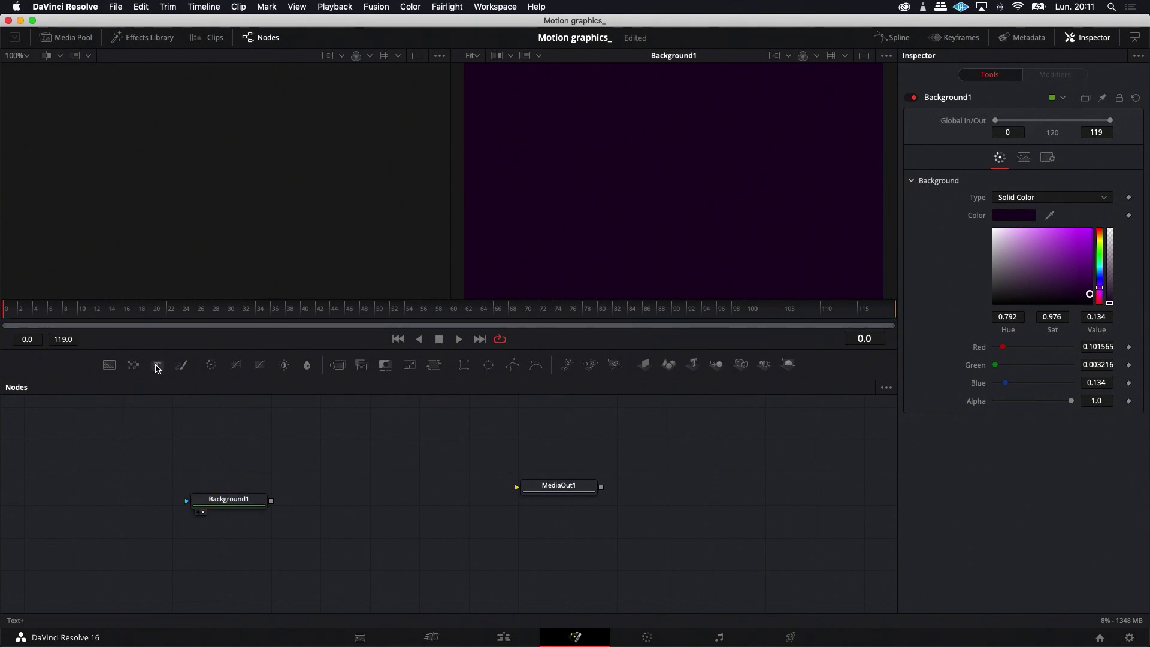
Step: Add an unconnected Text+ node above Background1, show it in the empty viewer and set its text to MOTION
click(157, 368)
drag(254, 465, 192, 466)
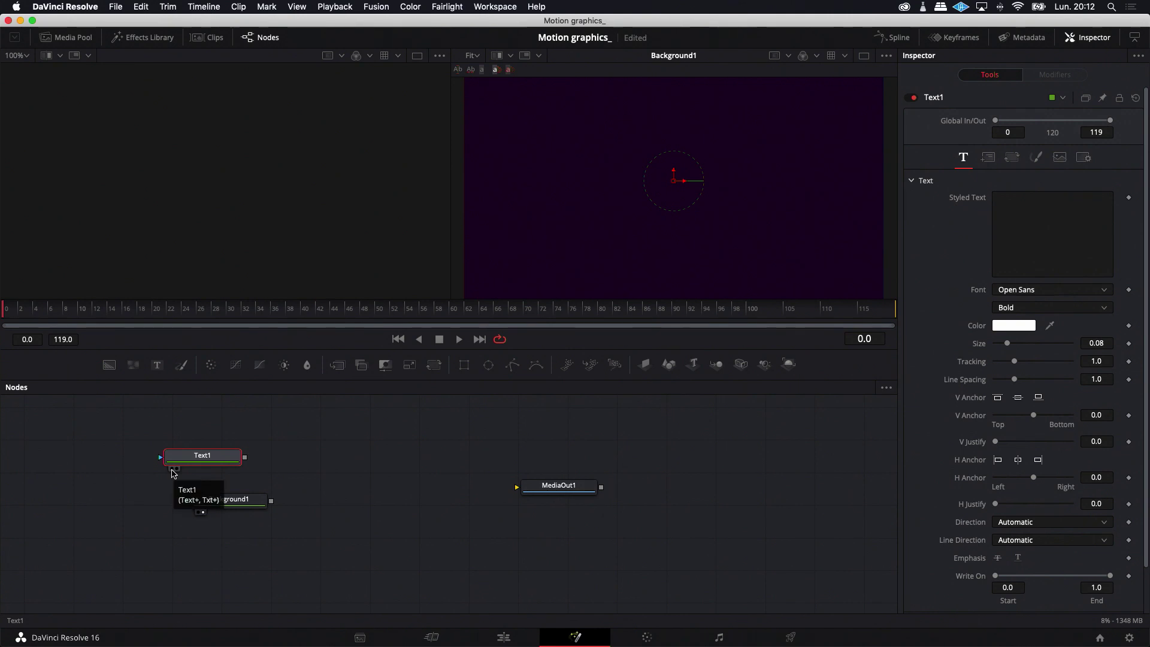
click(171, 468)
click(1026, 213)
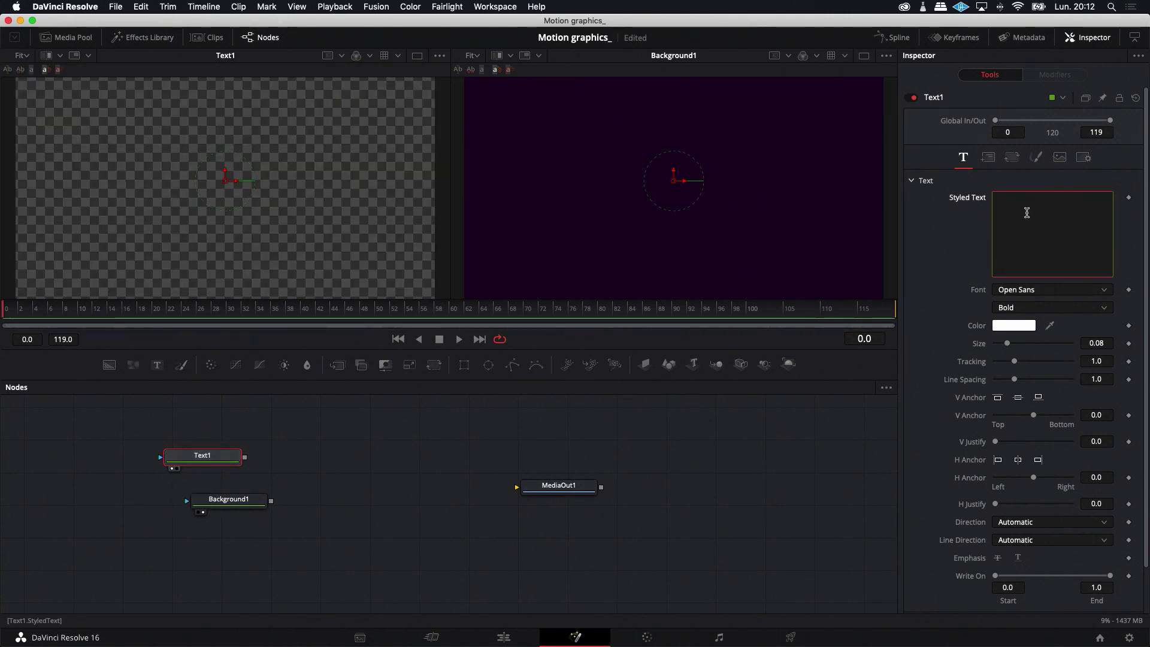
text(MOTION)
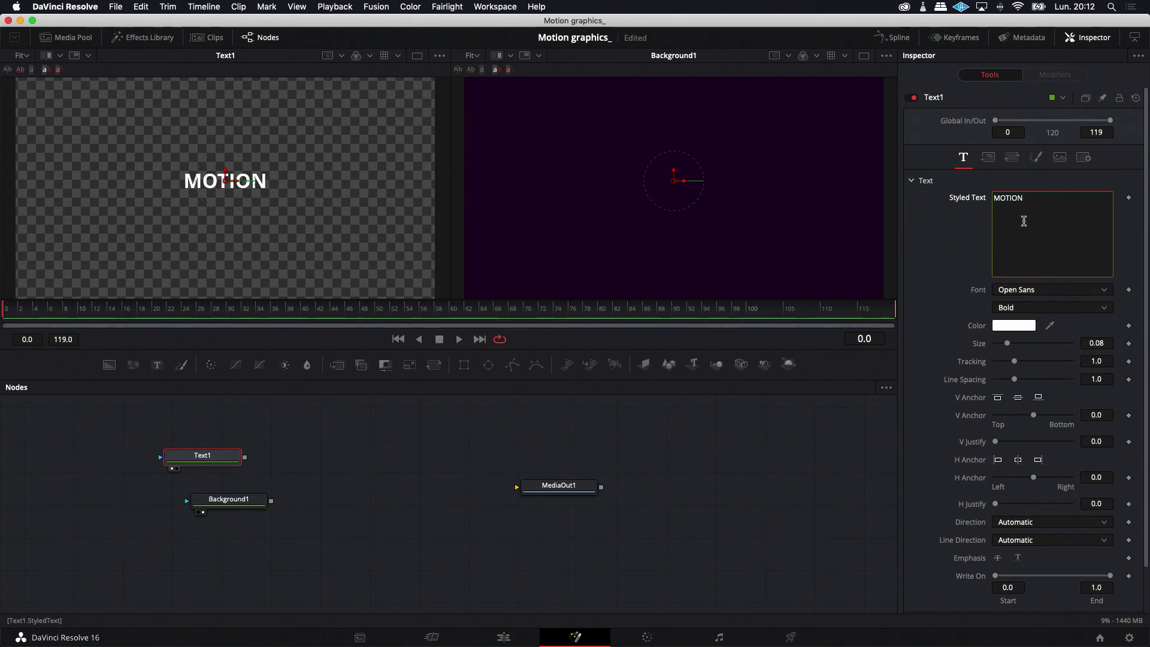
Step: Display the guides in the Text1 viewer and raise the MOTION text just above the horizontal centre line
click(273, 170)
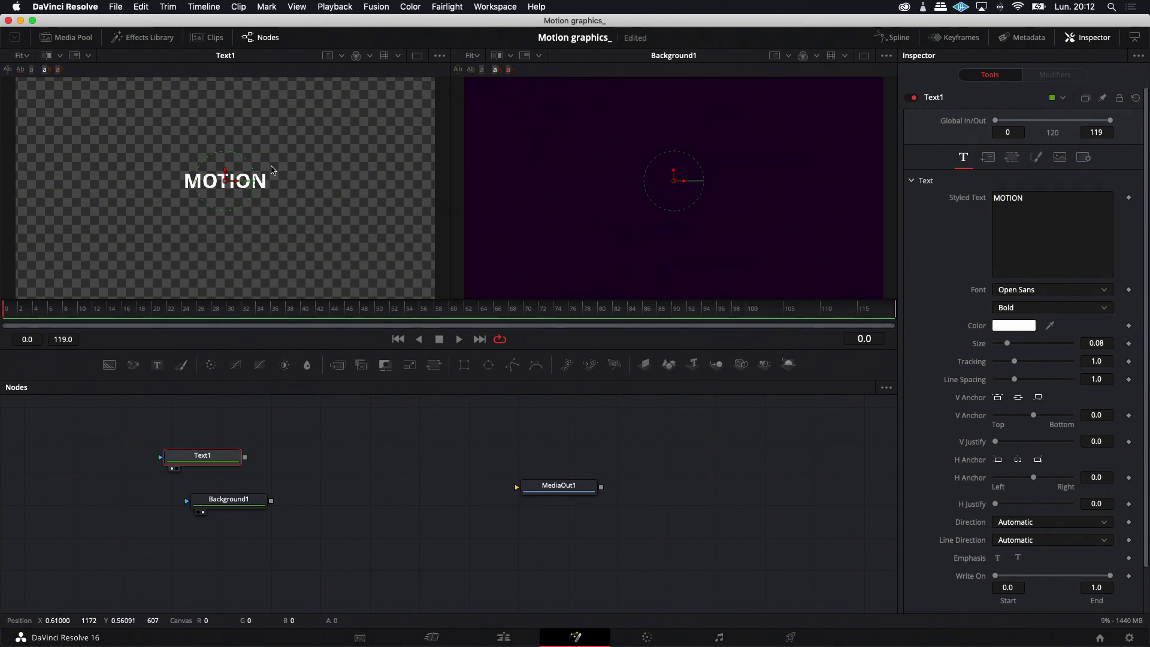
right_click(273, 170)
mouse_move(329, 196)
click(389, 198)
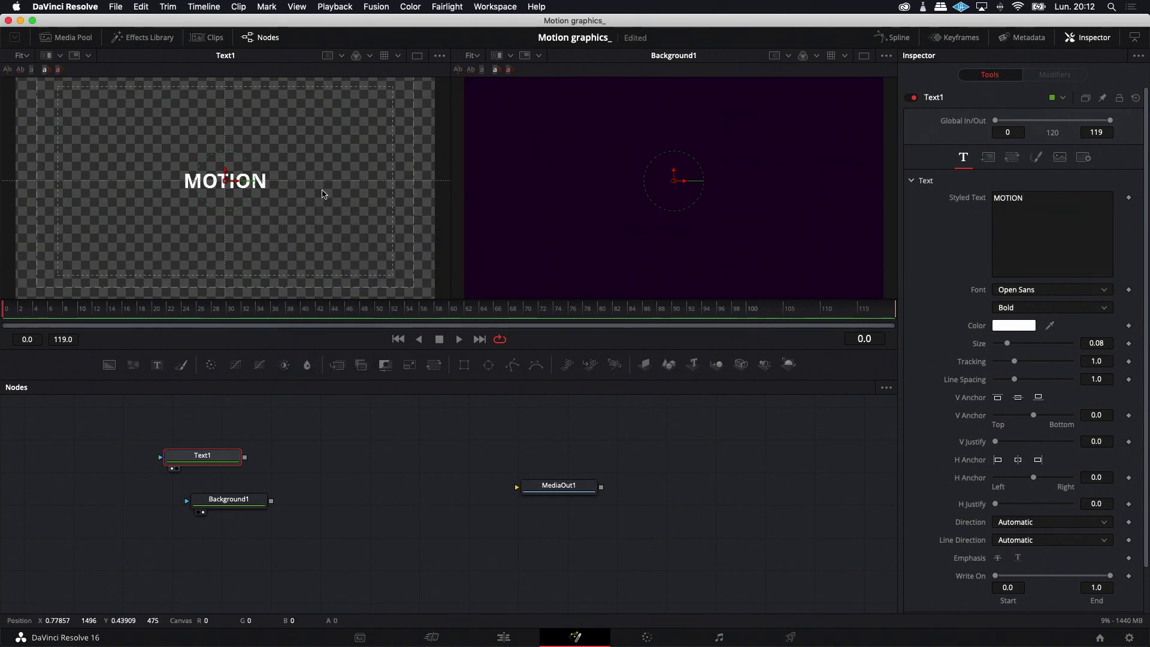
drag(225, 172, 225, 160)
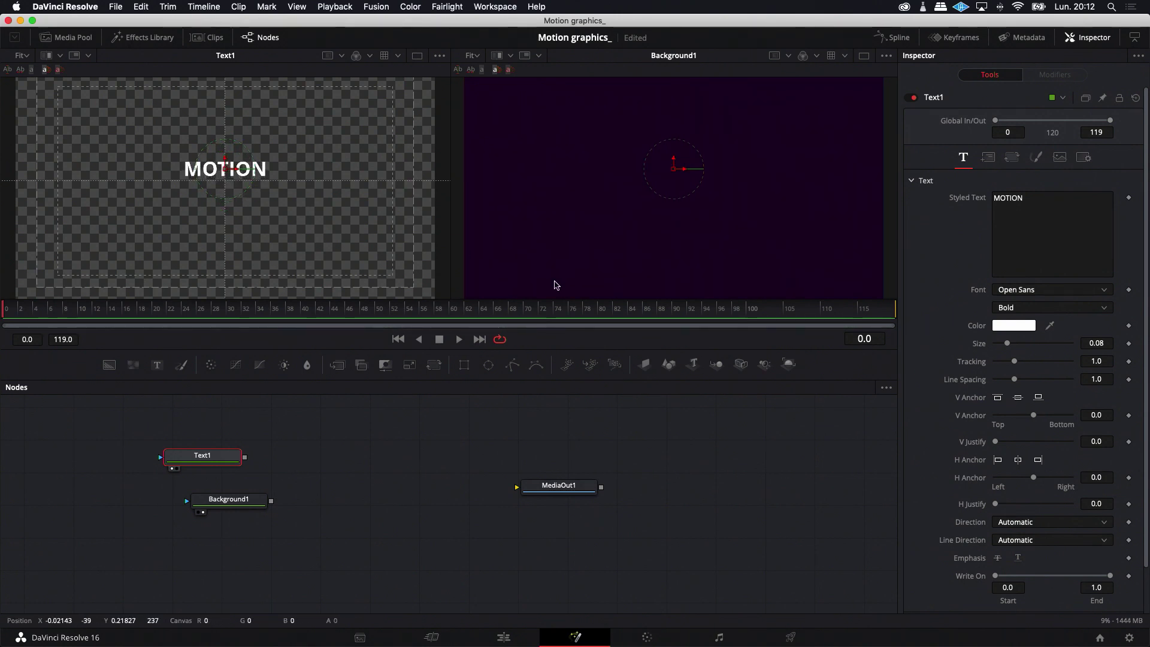
Step: Add a second Text+ node, merge it over Text1 and show the resulting merge in the Text1 viewer
click(286, 456)
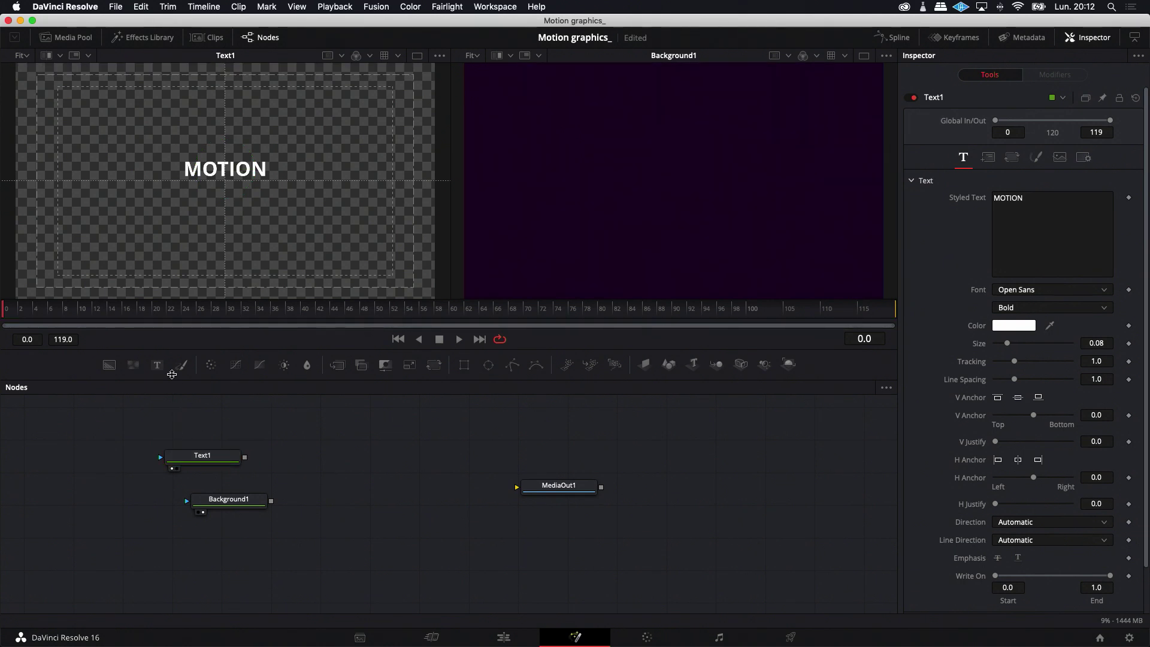
drag(158, 367, 208, 453)
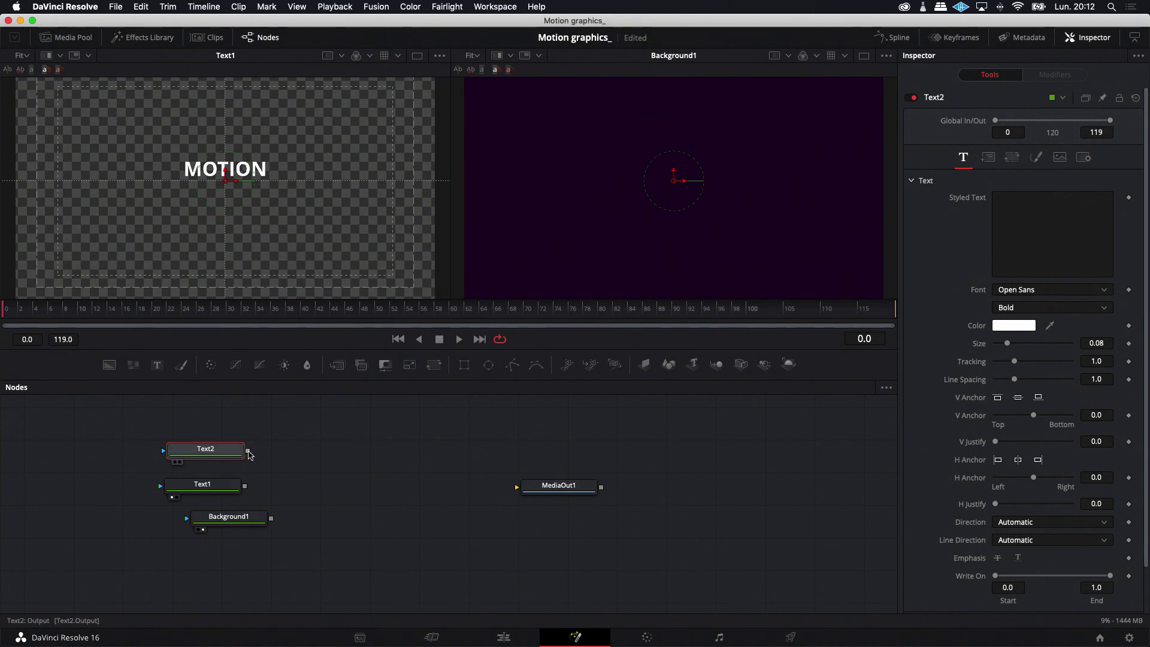
drag(247, 450, 244, 485)
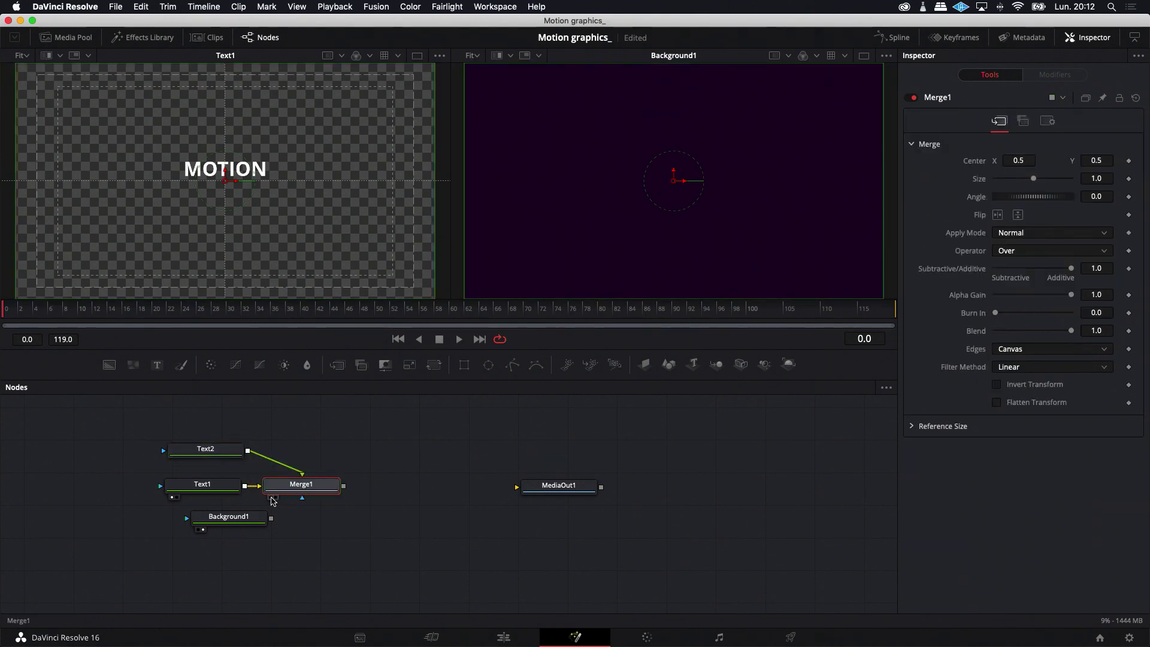
click(272, 497)
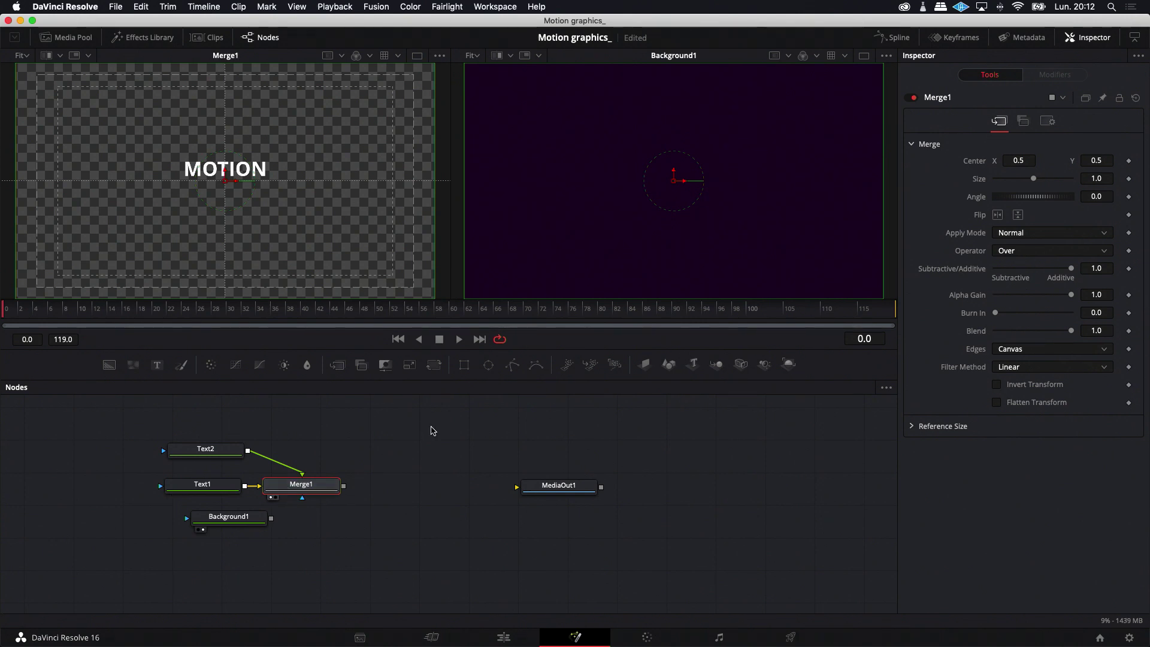
Step: Set the Text2 text to GRAPHICS and lower it just below the horizontal centre line, under MOTION
click(209, 450)
click(1007, 205)
text(GRAPHI)
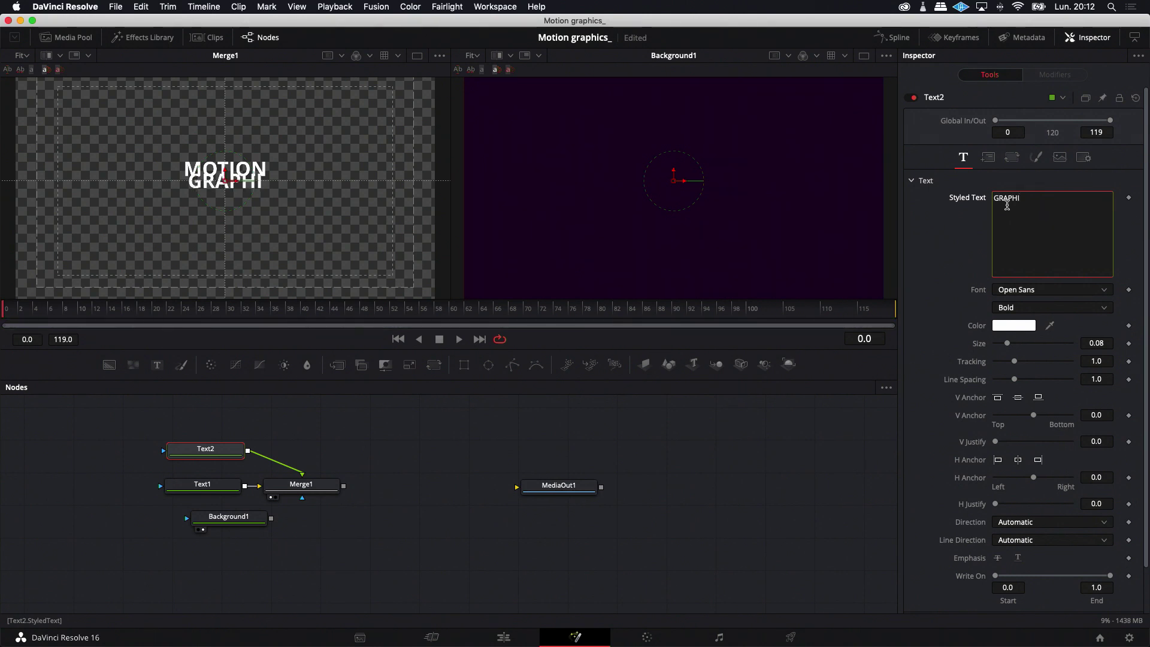
text(CS)
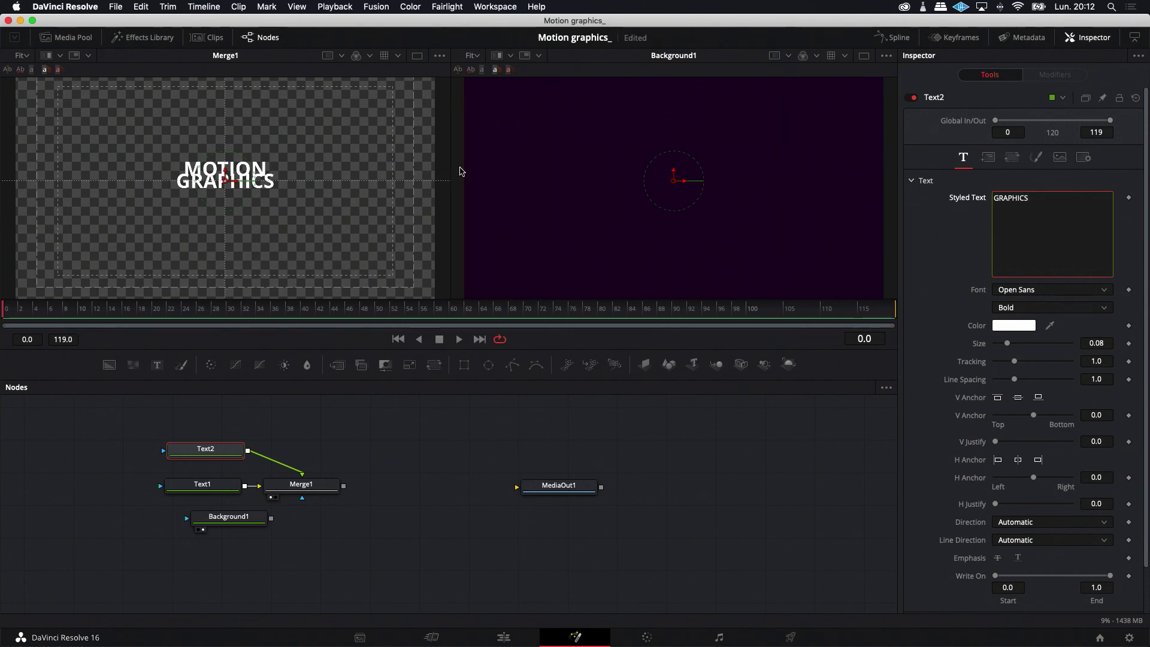
drag(224, 178, 223, 183)
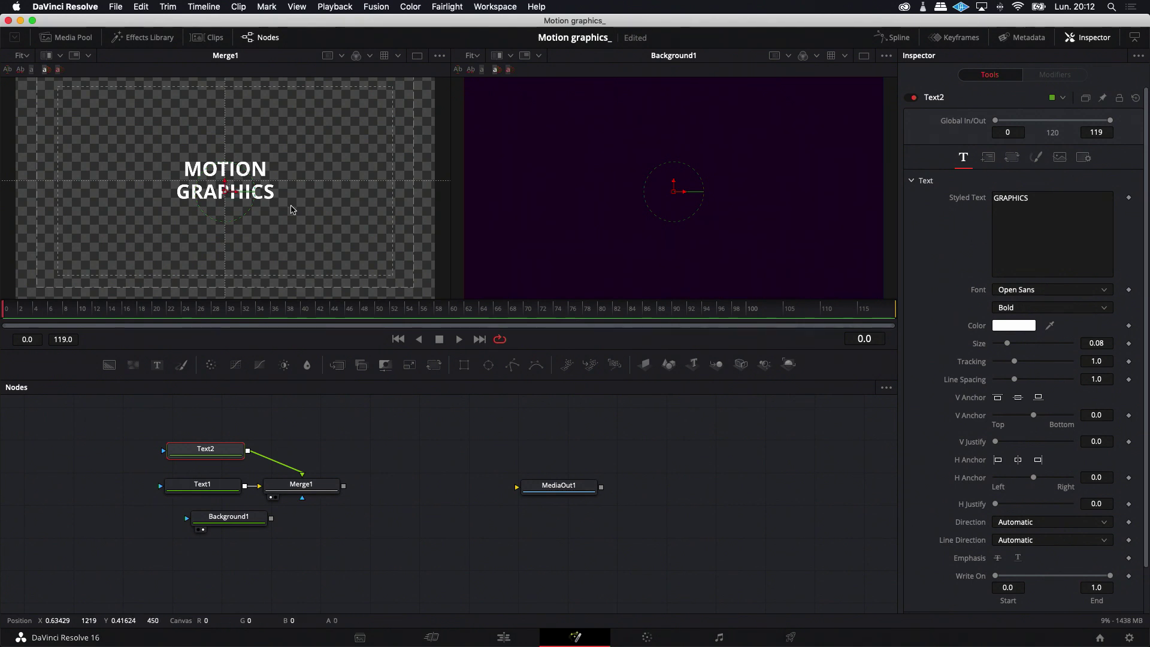
Step: Merge the combined text from Merge1 over Background1 and show the new merge in the Background1 viewer
click(313, 488)
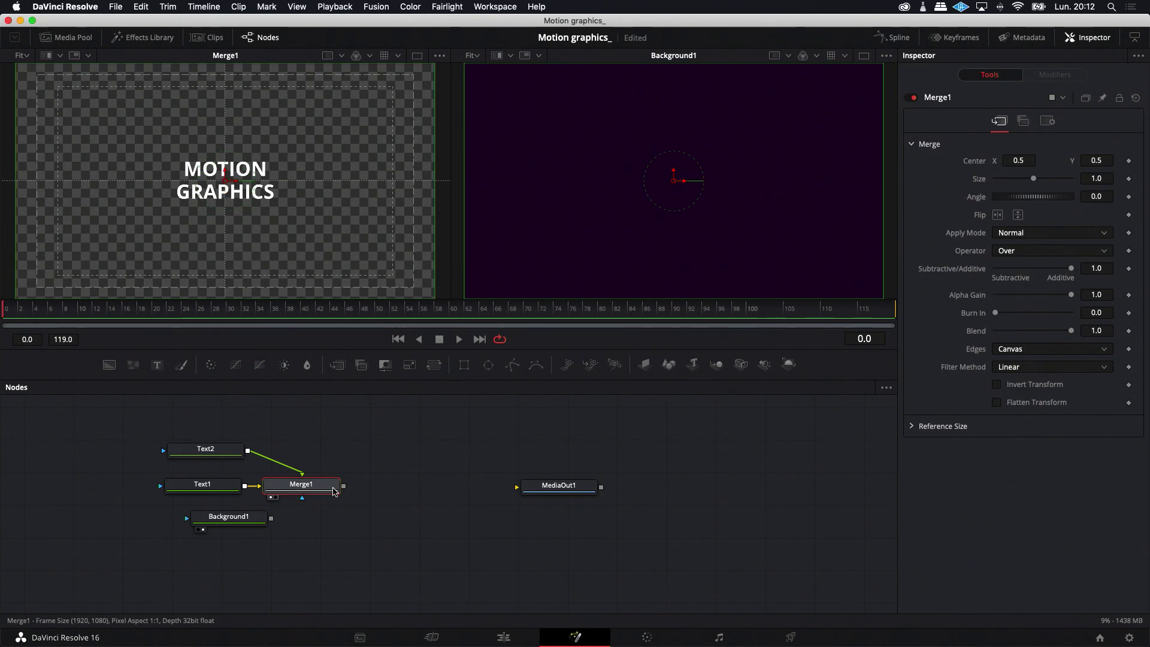
drag(226, 519, 318, 535)
drag(343, 485, 357, 533)
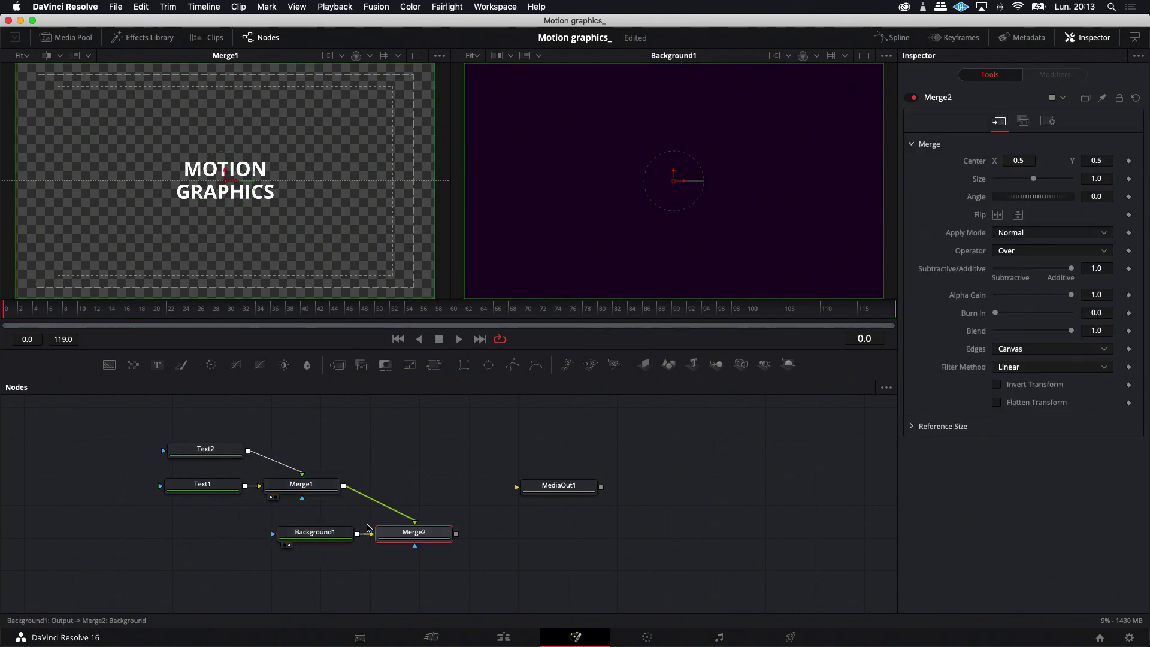
click(388, 545)
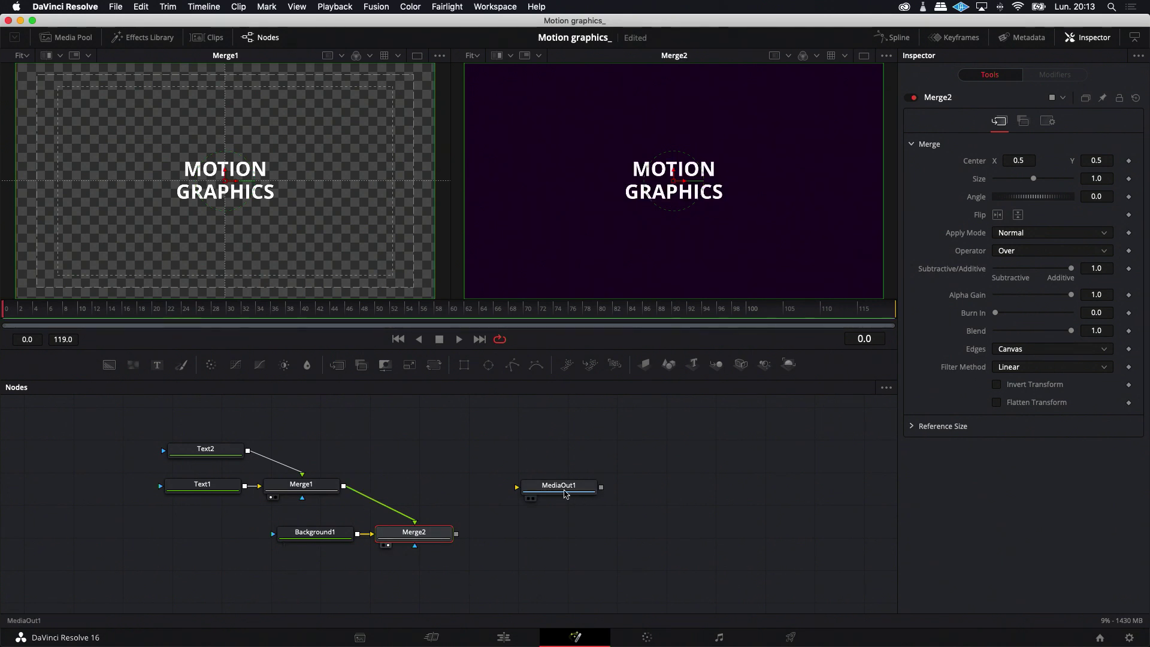
Step: Return to a single viewer and set the node graph to arrange its nodes to the grid
click(864, 56)
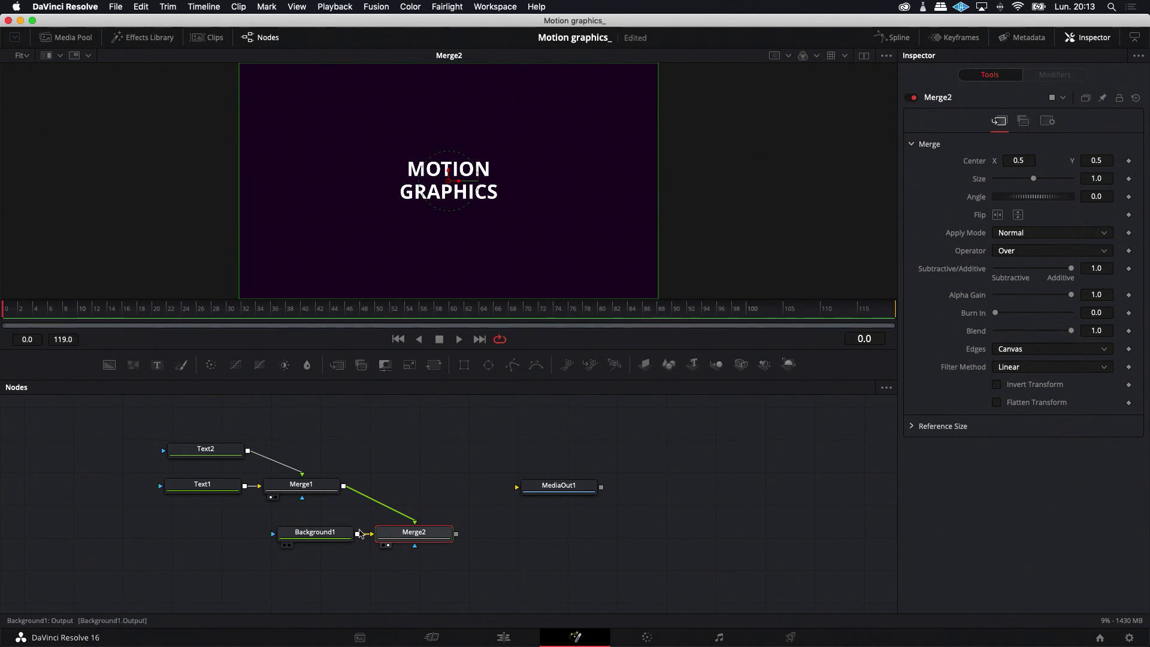
right_click(396, 459)
mouse_move(491, 302)
click(552, 304)
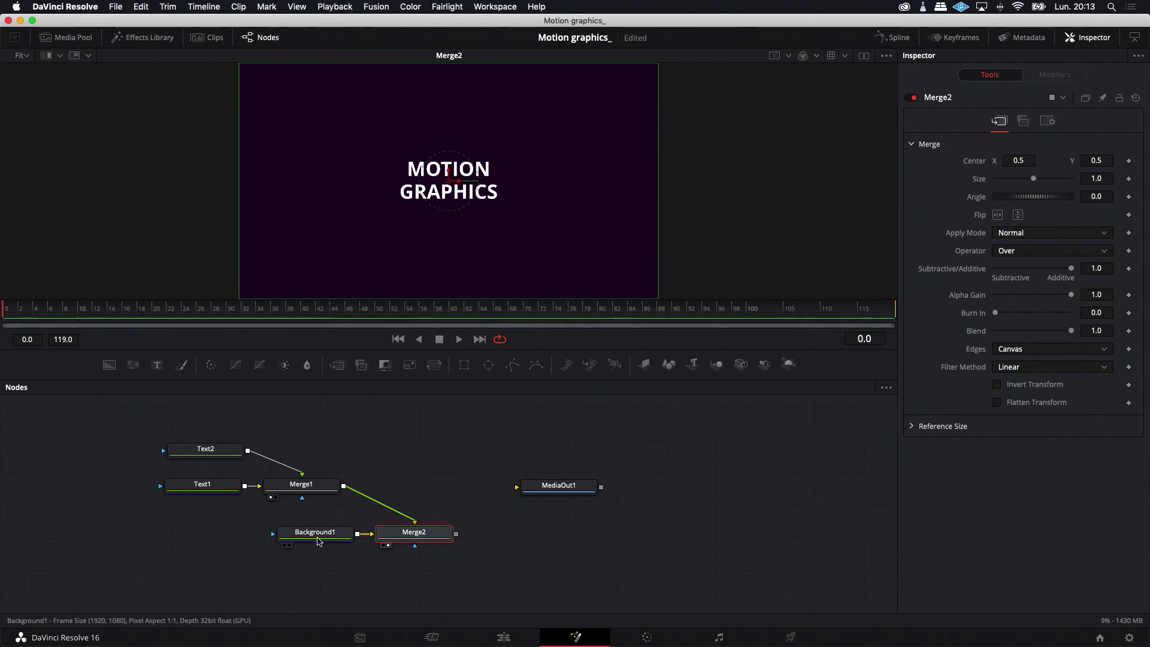
Step: Rearrange the nodes with Text2, Merge1, Merge2 and Background1 in a vertical column and Text1 beside Merge1
drag(323, 539, 233, 584)
drag(415, 536, 272, 540)
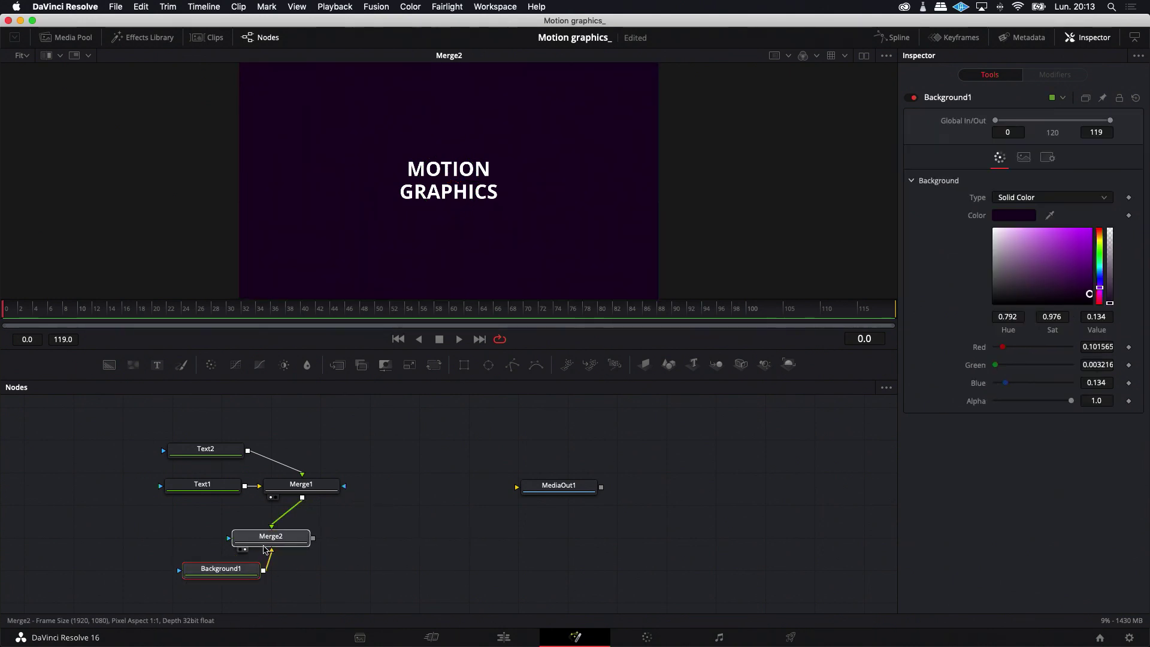
drag(300, 503, 271, 492)
drag(195, 456, 97, 489)
click(275, 433)
scroll(288, 455, up, 3)
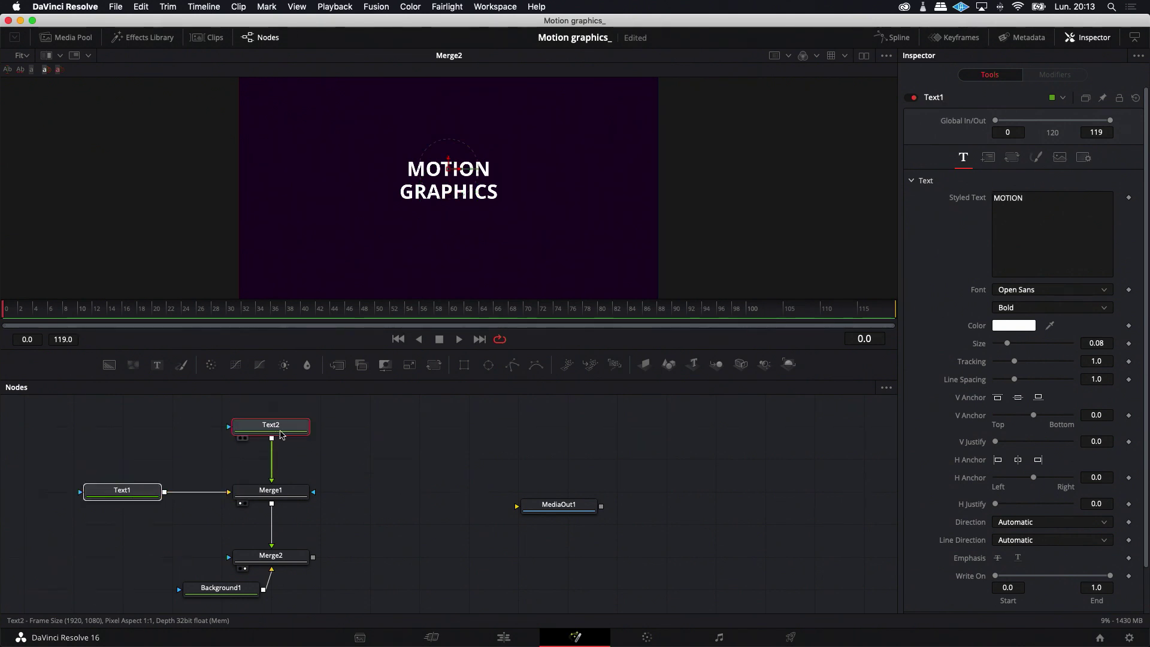
drag(210, 598, 263, 580)
scroll(331, 552, up, 2)
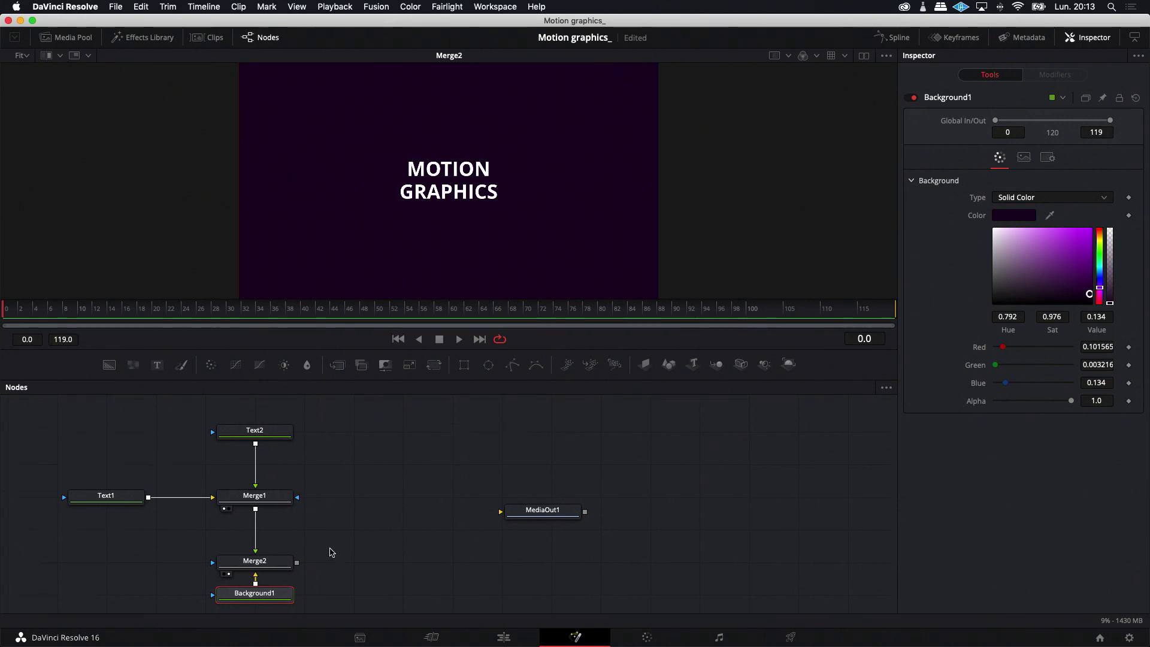
click(262, 431)
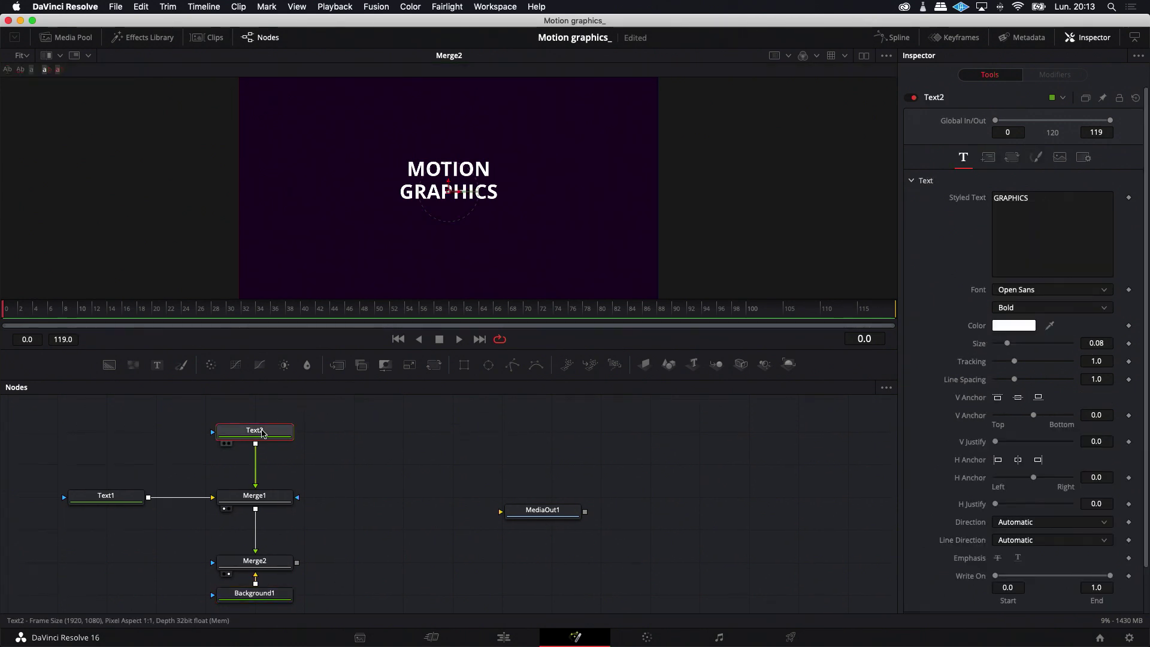
right_click(262, 432)
click(389, 464)
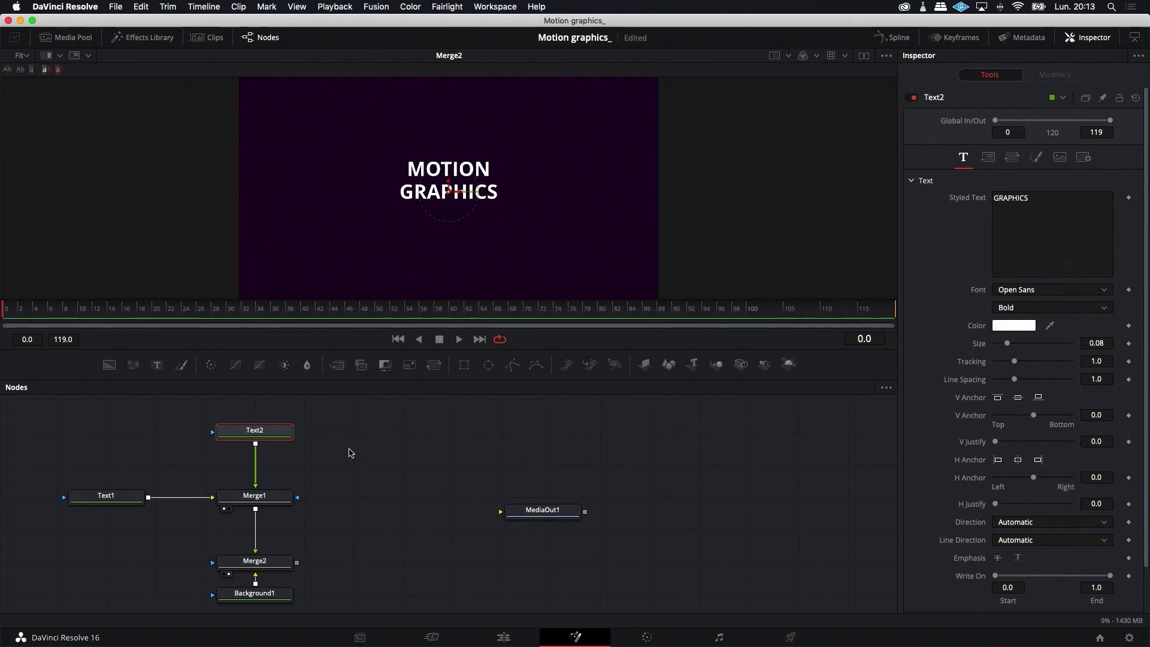
Step: Display the centre and safe-area guides in the Merge2 viewer
right_click(518, 197)
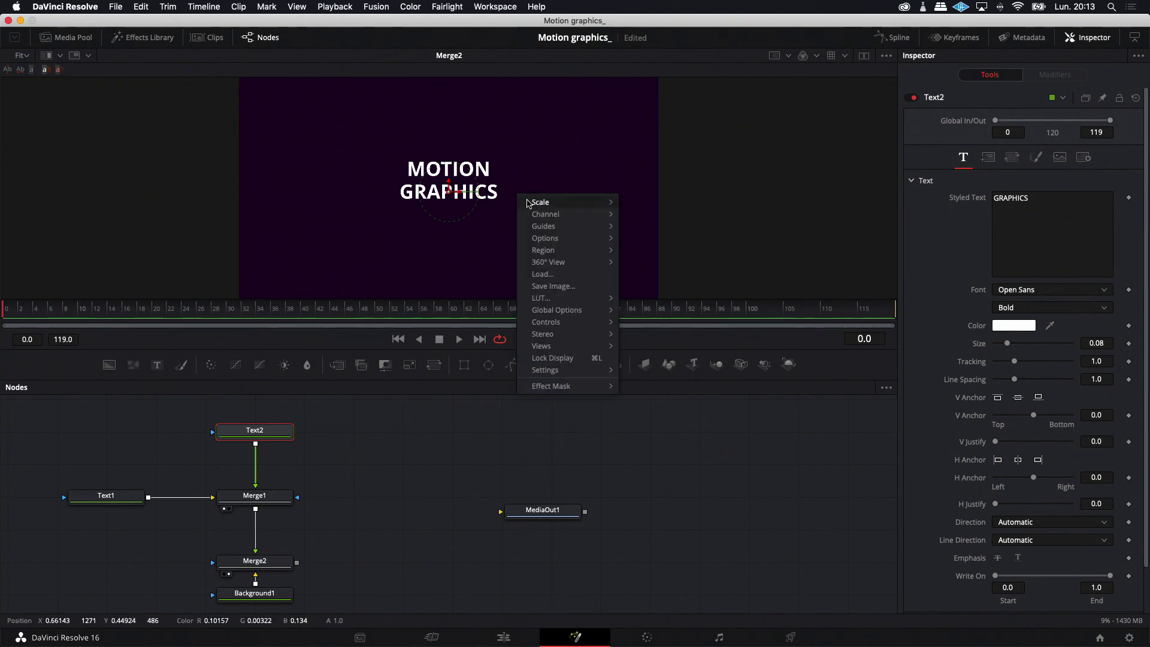
mouse_move(544, 229)
click(659, 230)
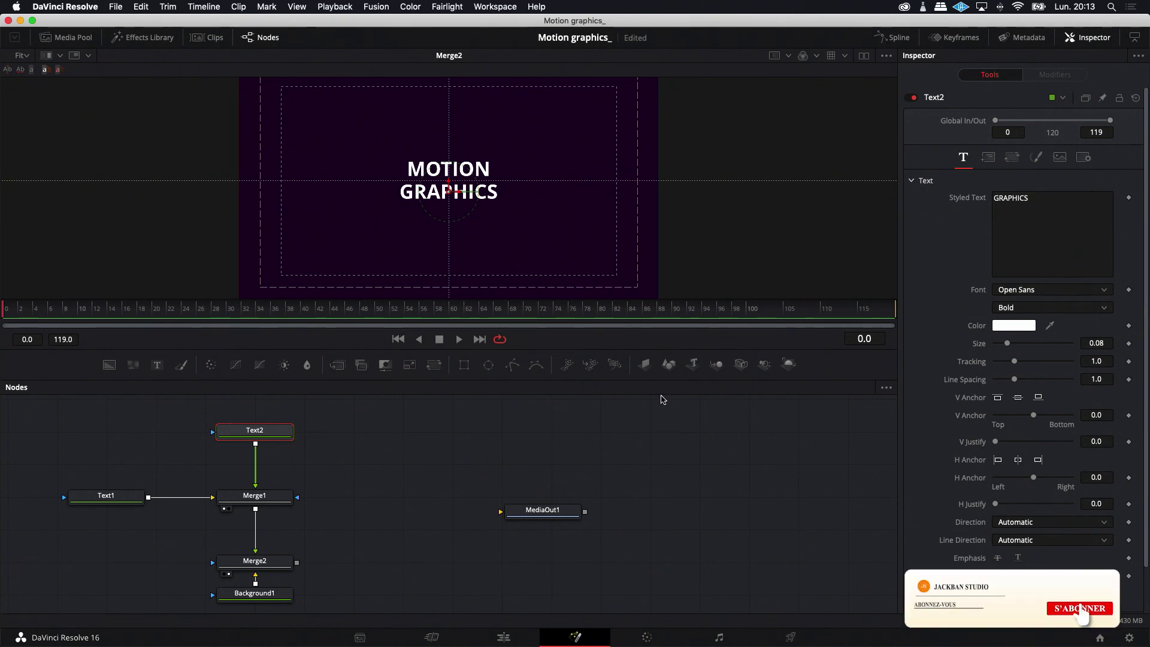
Step: Try to add a second Background node after Text2, and undo the insertion
scroll(347, 457, down, 1)
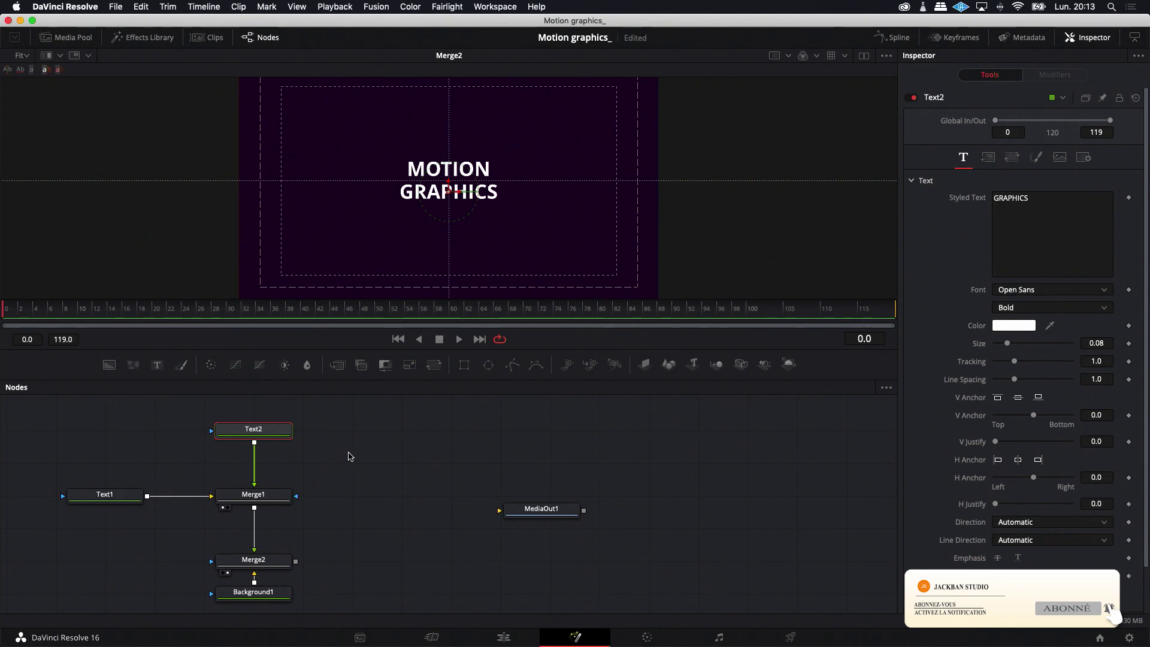
click(109, 364)
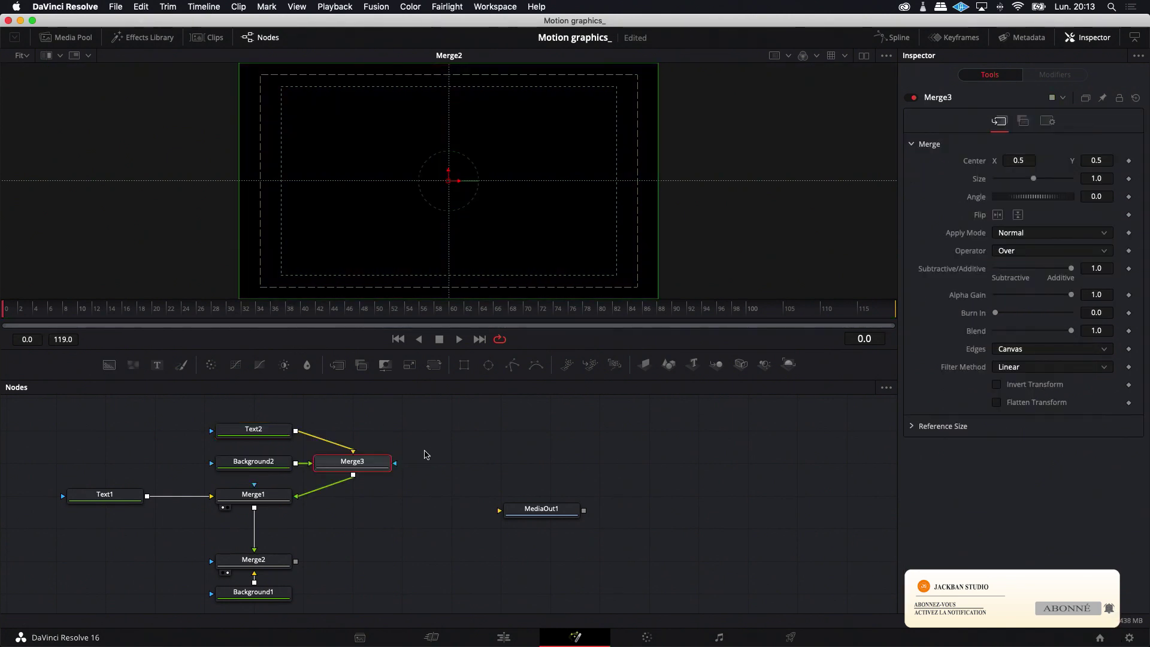
key(super+z)
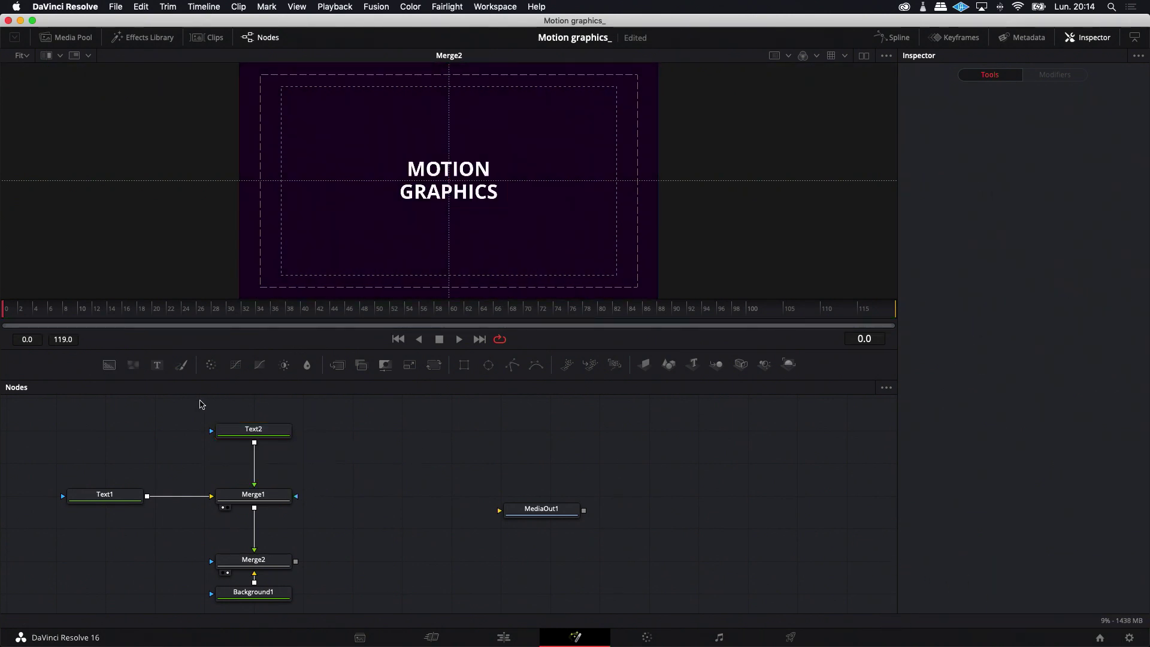
Step: Add a second Background node, merge it over Merge1's output, and line it up beside the new Merge3
click(109, 365)
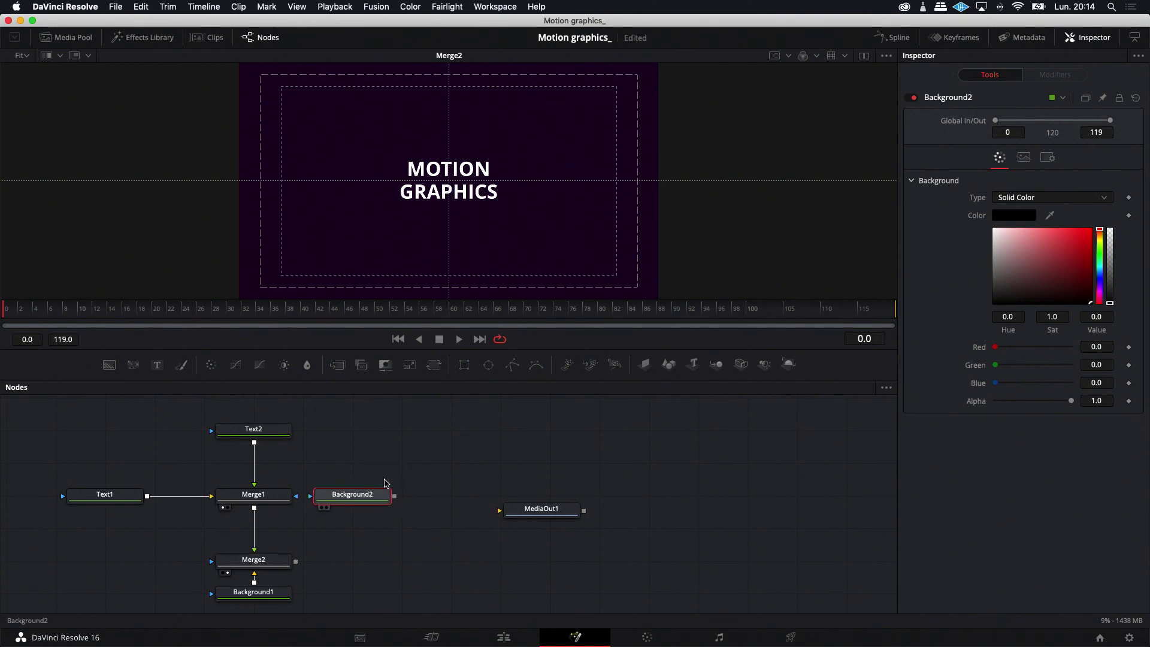
drag(399, 477, 394, 480)
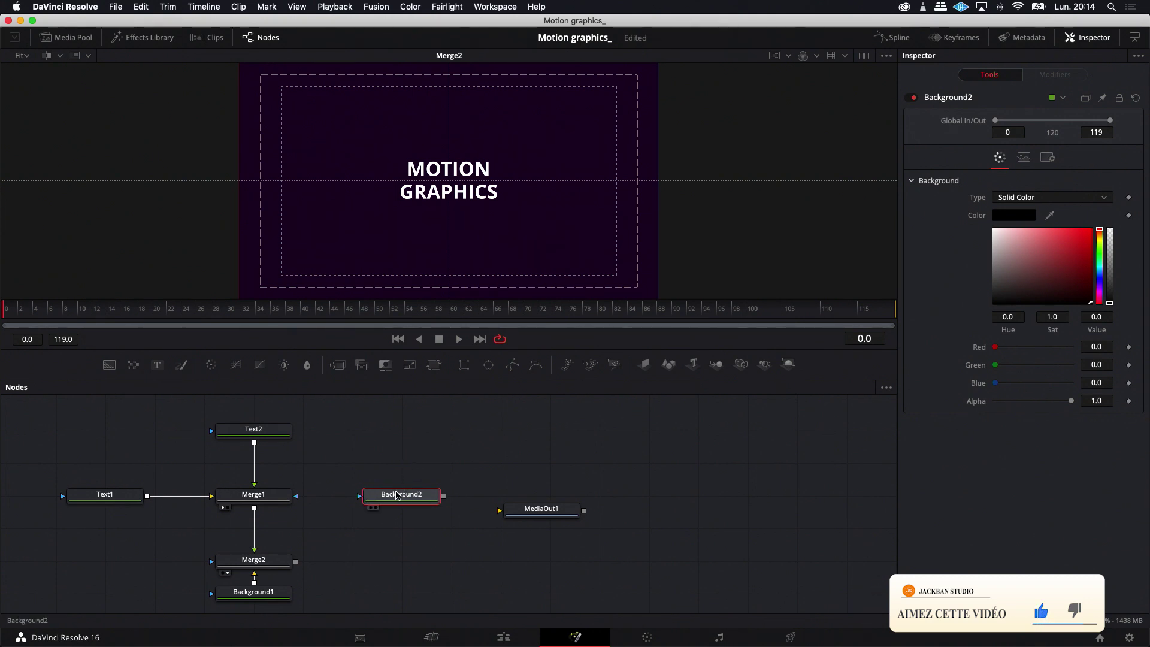
drag(444, 496, 296, 497)
drag(483, 507, 267, 529)
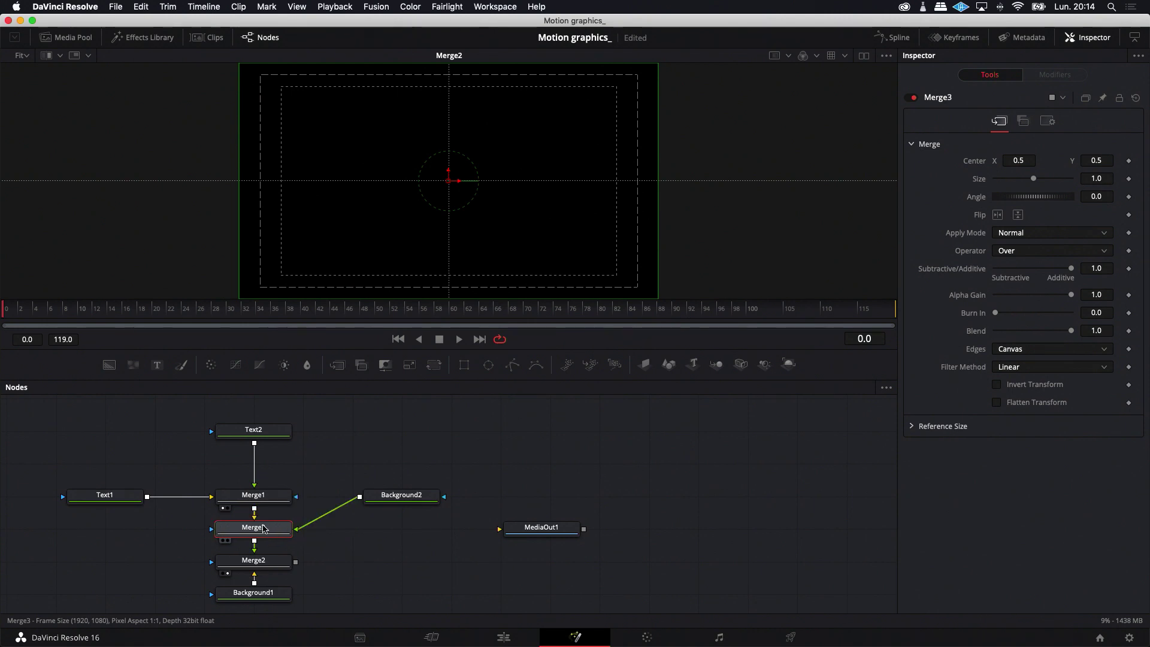
drag(398, 499, 399, 531)
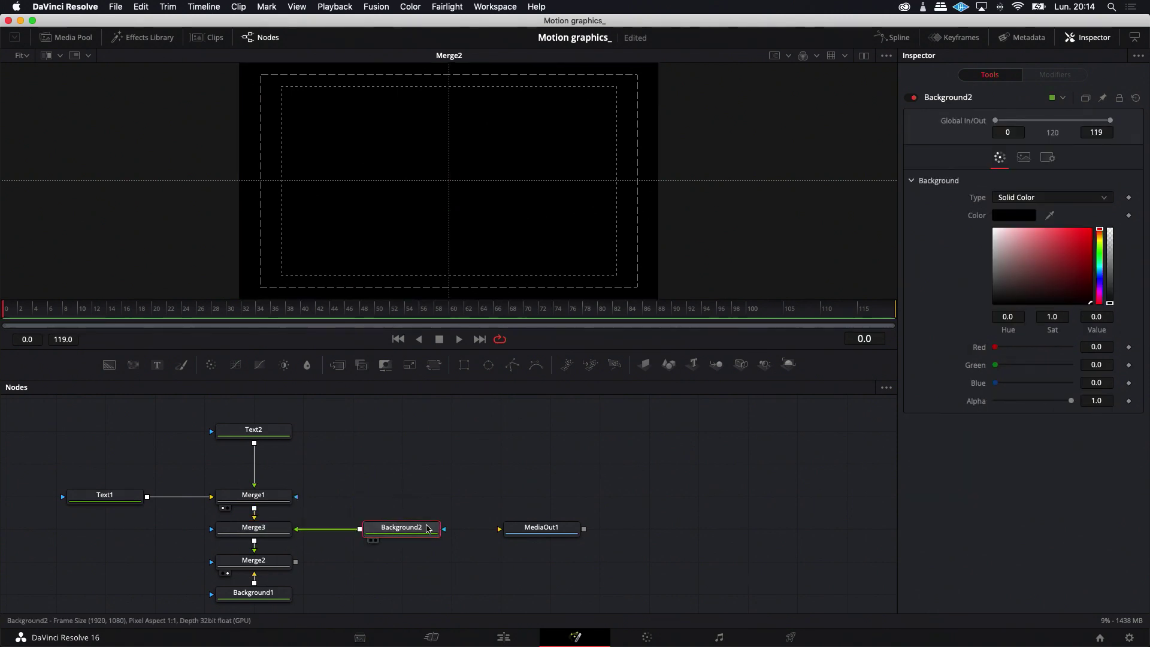
Step: Set Background2's colour to a pinkish red with hue 0.96, saturation 0.976 and value 0.984
click(1101, 296)
drag(1101, 297, 1100, 303)
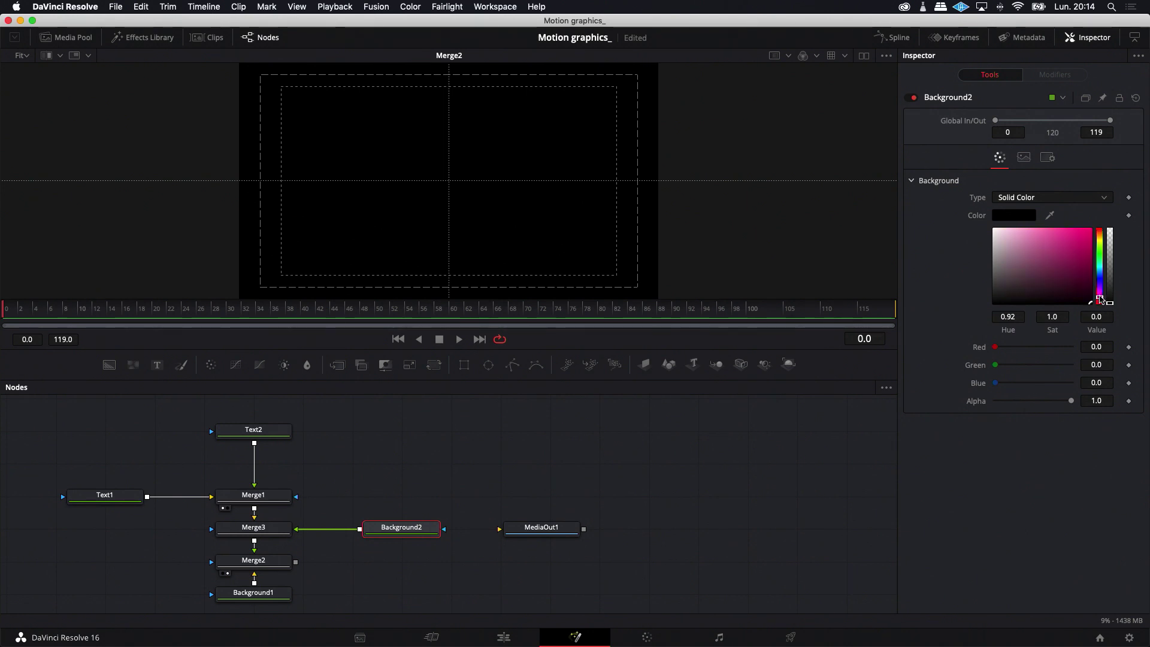
click(1090, 229)
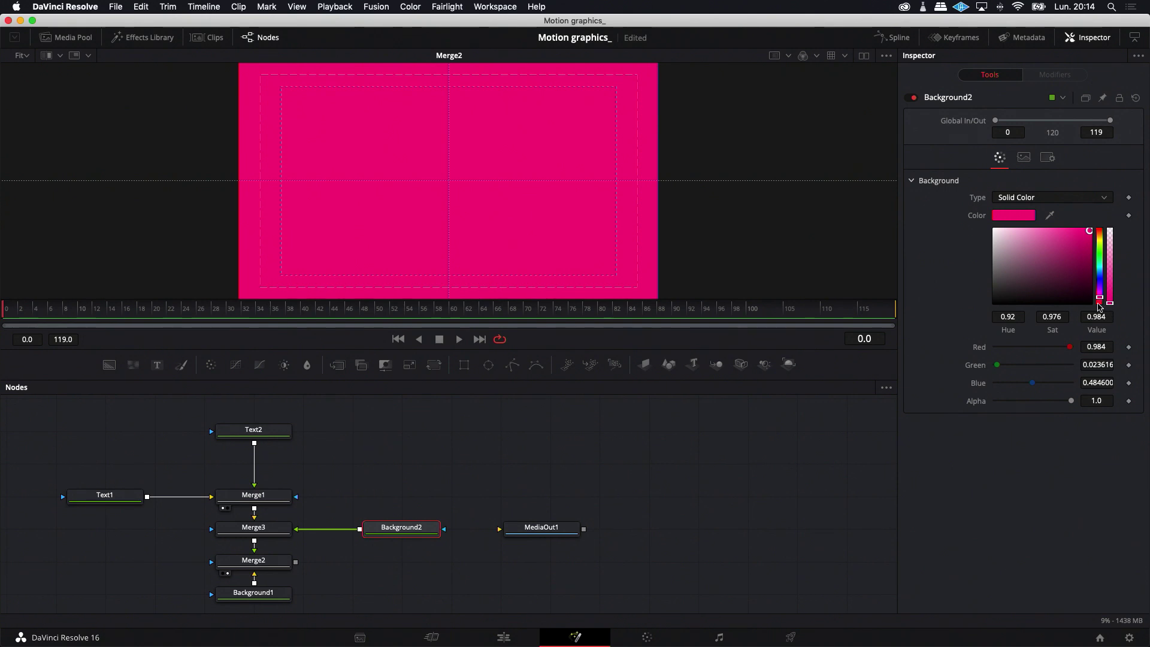
drag(1101, 300, 1100, 302)
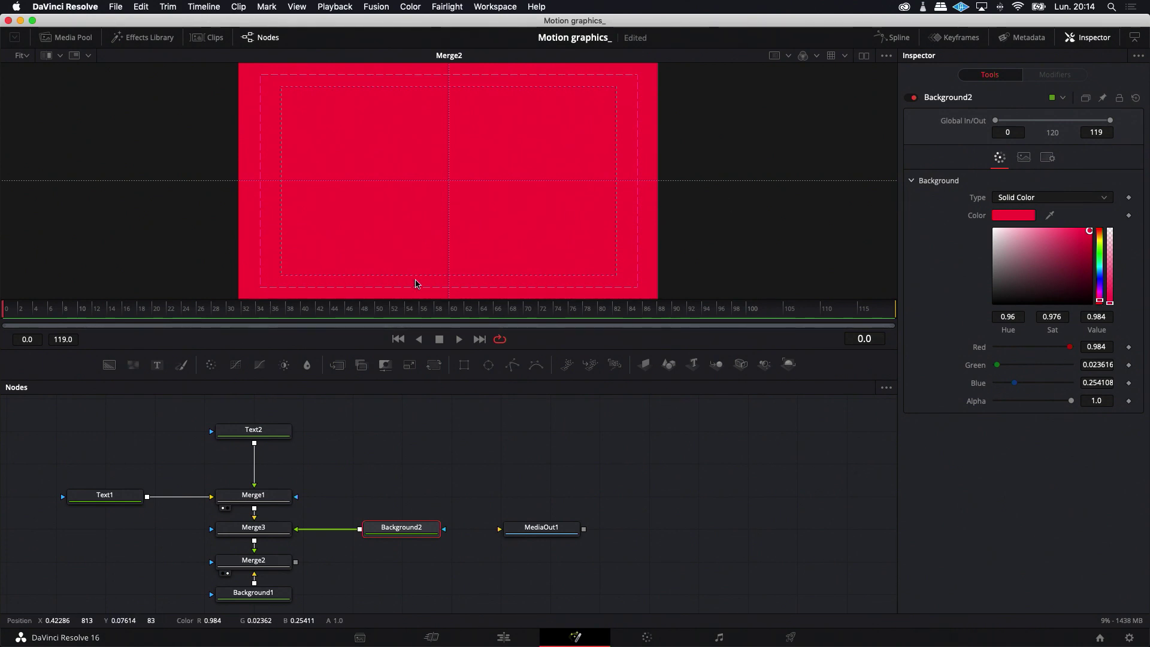
Step: Insert a Mask Paint mask on the Background2 node
right_click(393, 527)
mouse_move(441, 271)
mouse_move(550, 376)
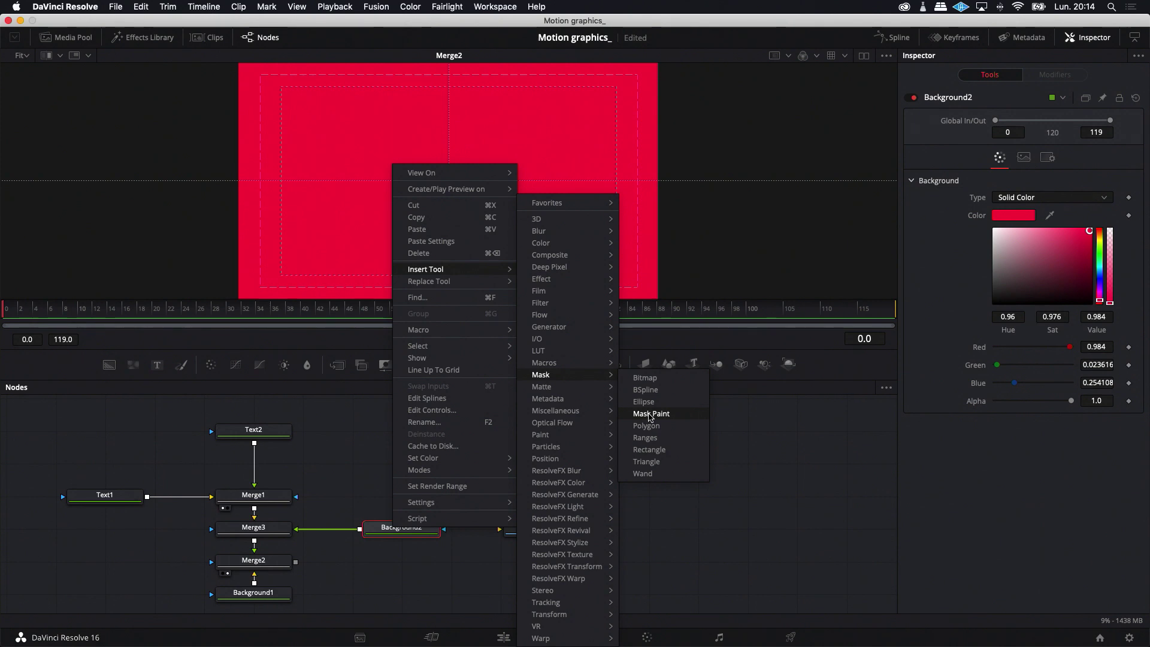
click(639, 414)
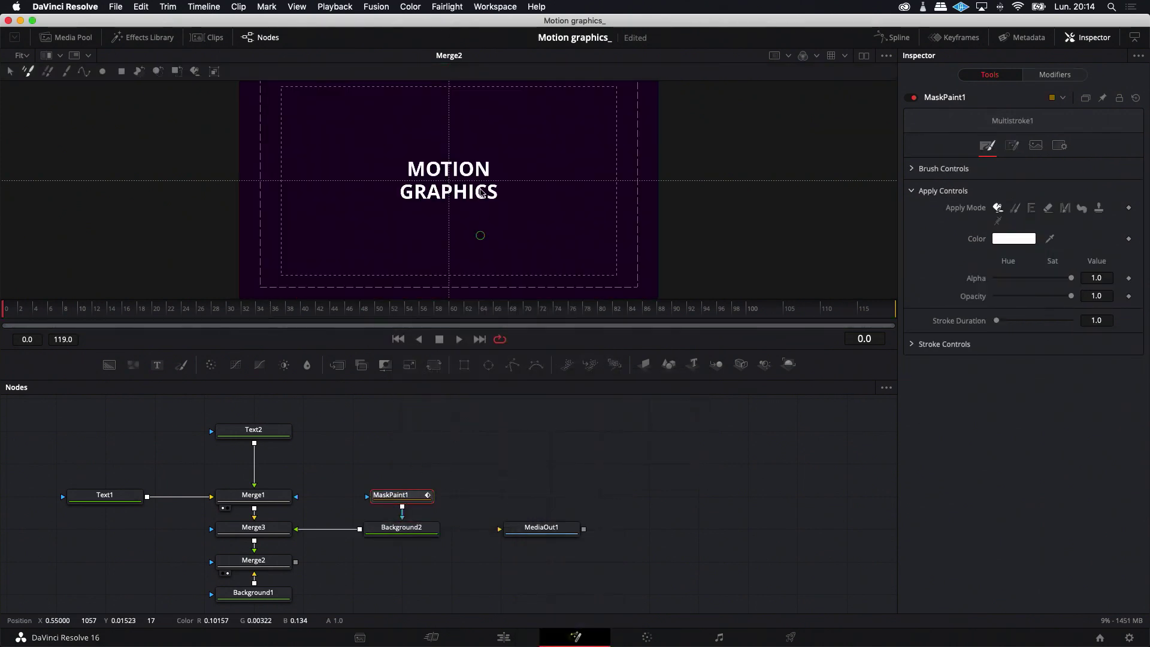
Step: Draw a straight horizontal polyline stroke about 470 px long at mid-height between the words MOTION and GRAPHICS
scroll(454, 181, down, 1)
scroll(454, 181, up, 6)
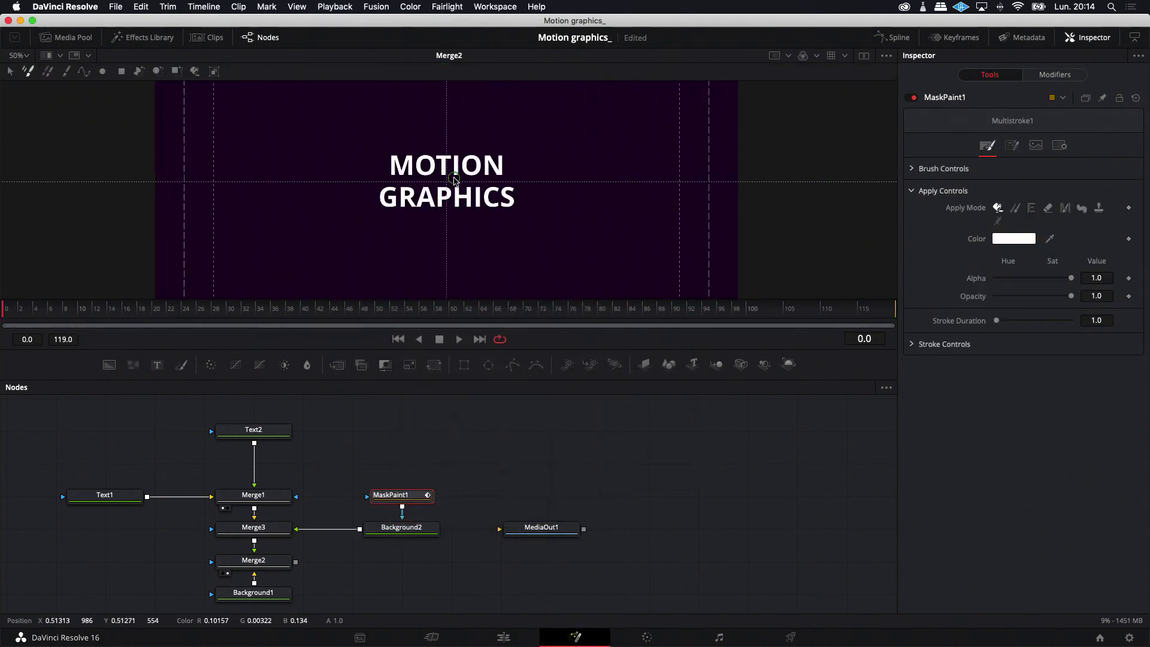
click(83, 71)
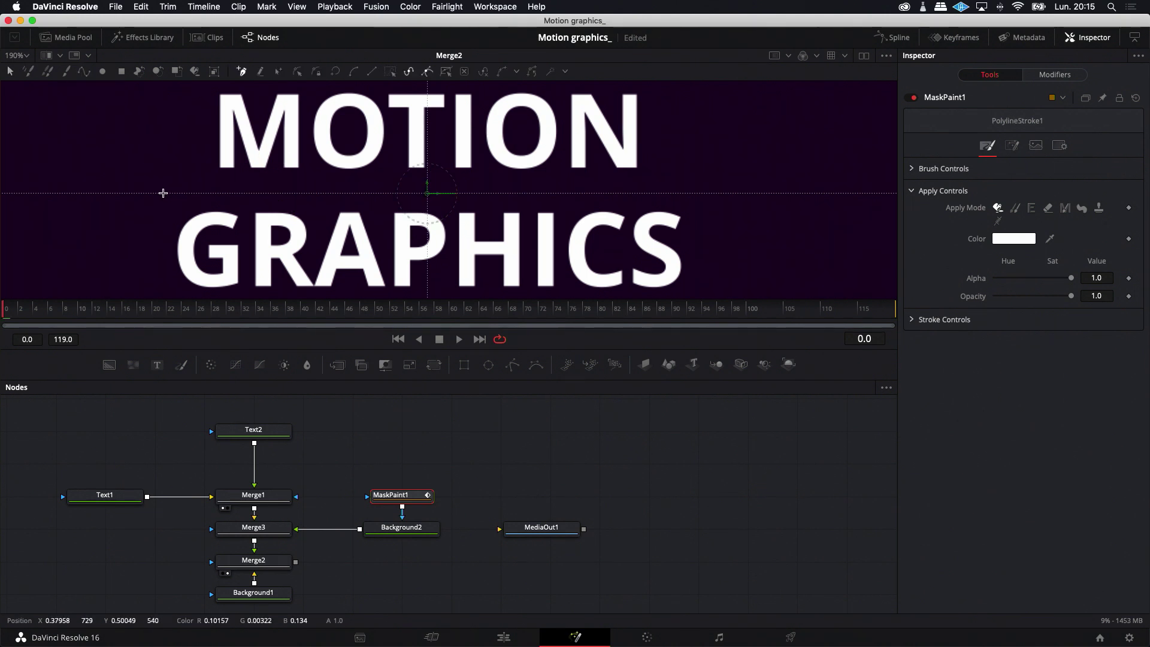
drag(164, 193, 382, 193)
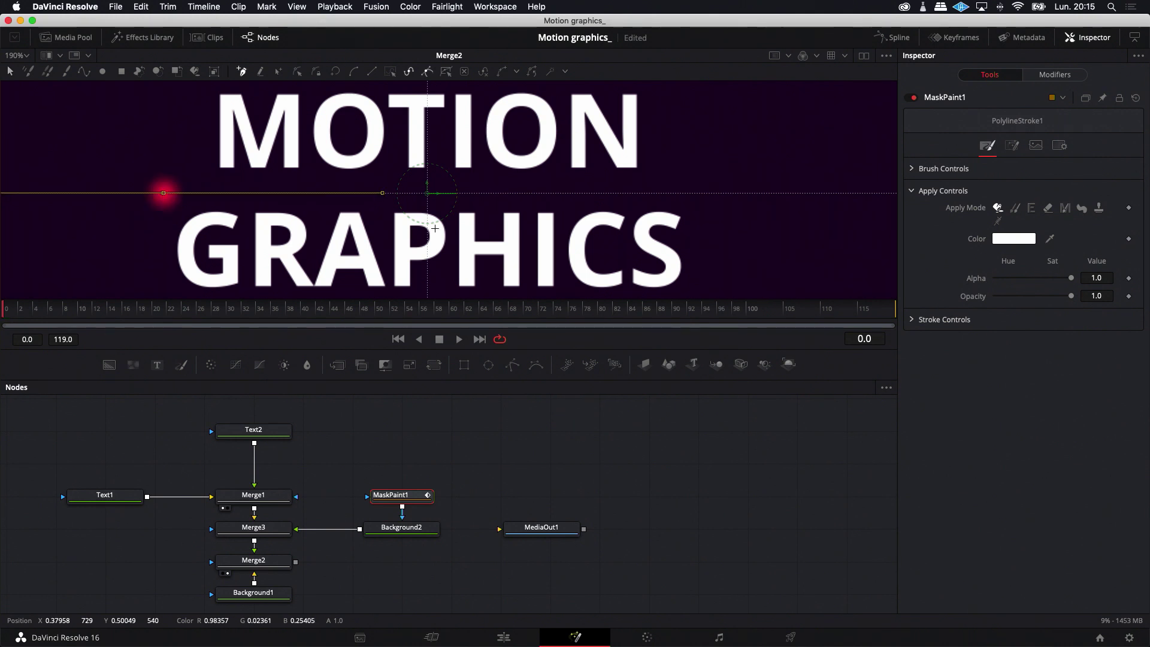
click(697, 193)
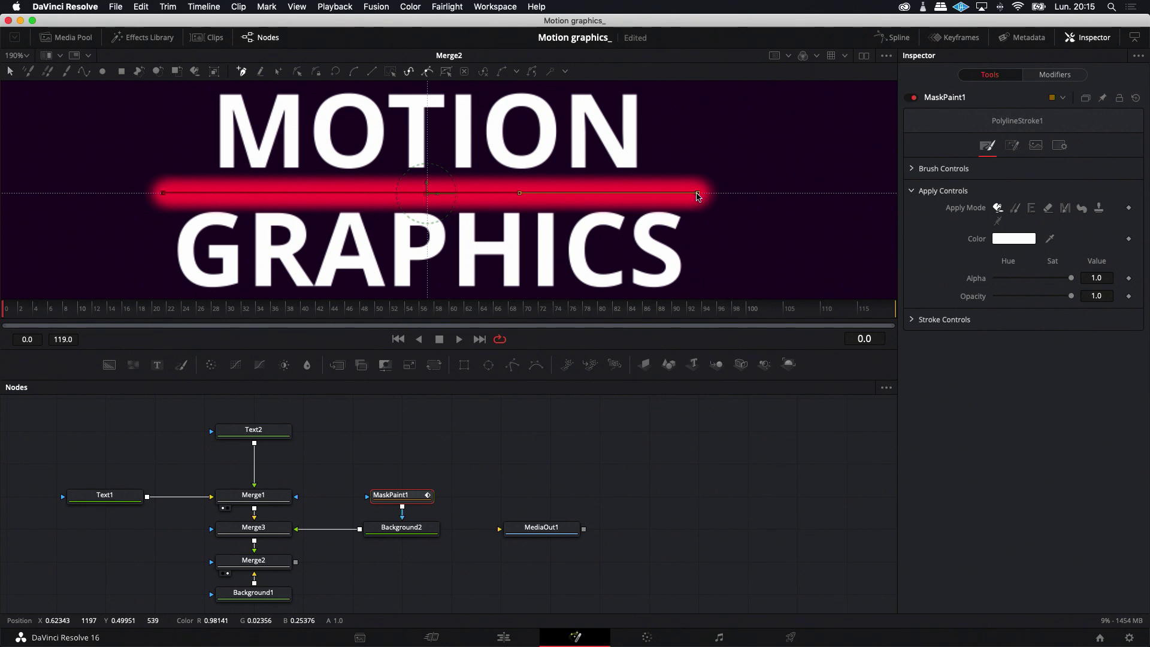
Step: Give the line's stroke a hard-edged circular brush with a size of 0.0045
click(911, 168)
click(1014, 186)
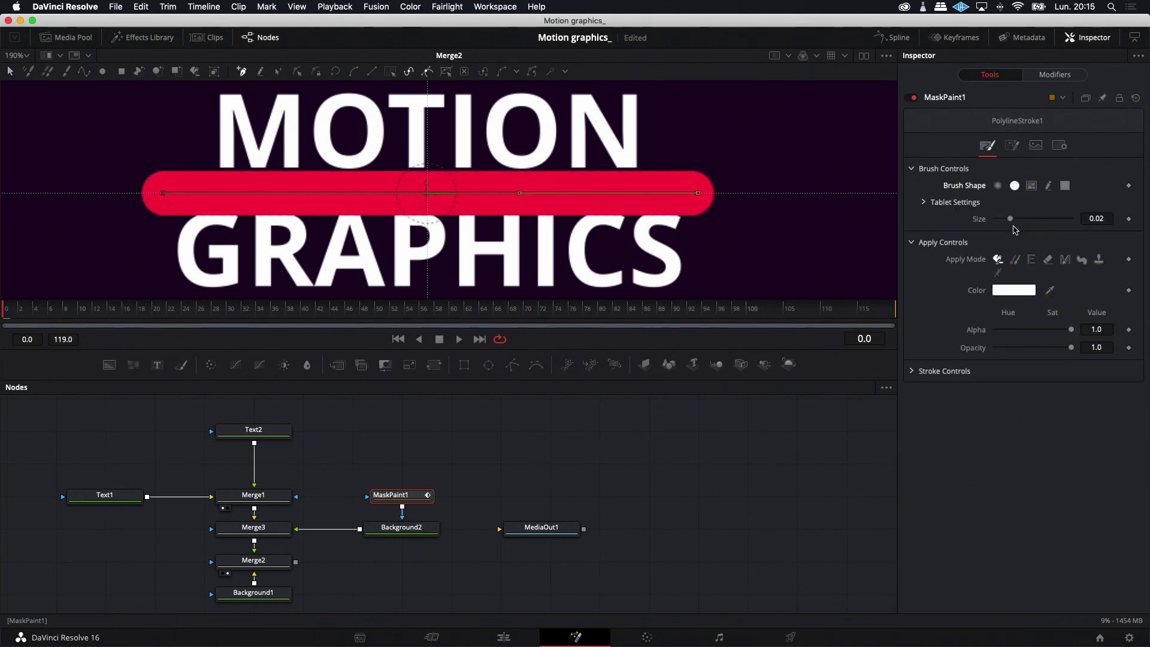
drag(1010, 219, 996, 222)
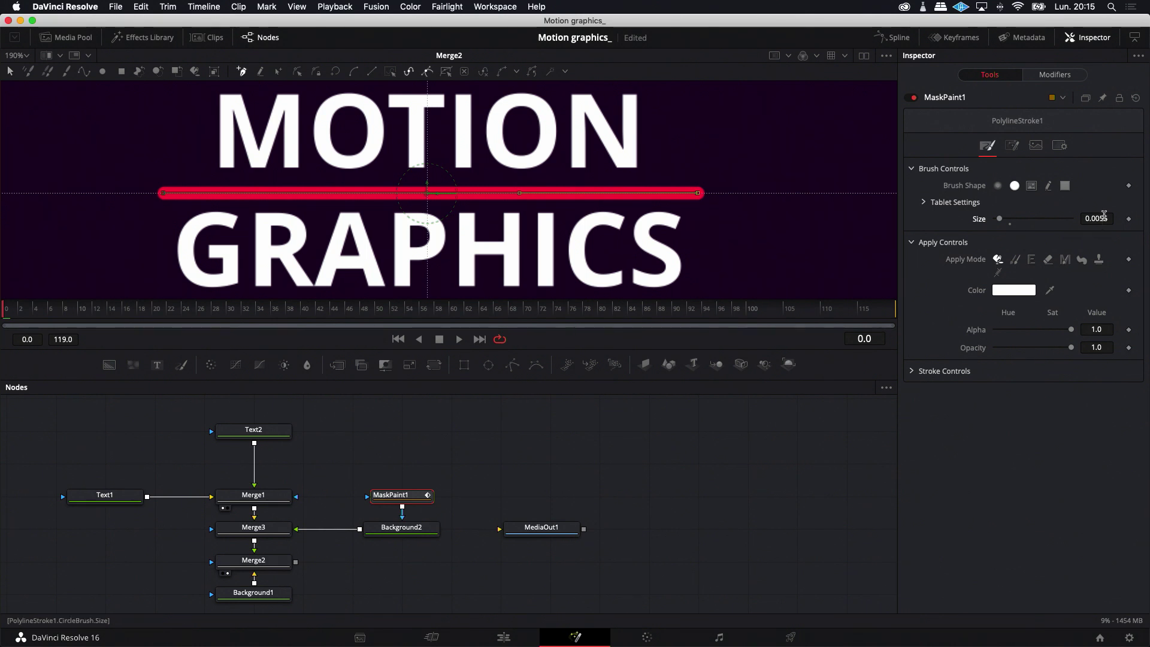
drag(999, 219, 998, 218)
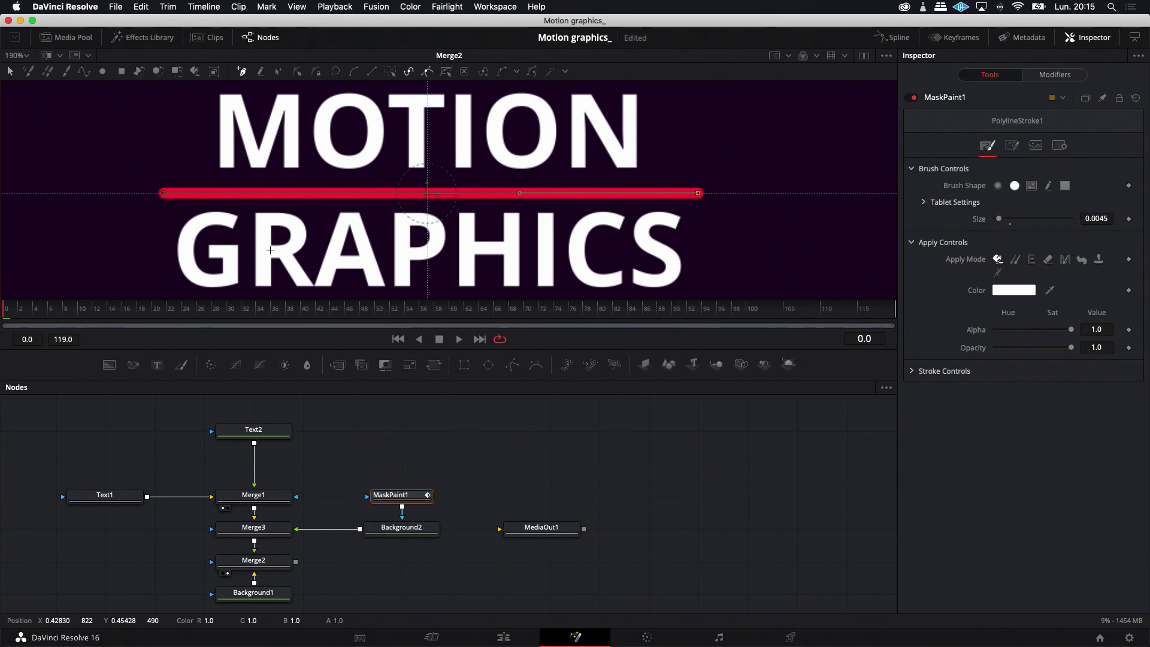
Step: Recolour the GRAPHICS and MOTION texts with the red sampled from the line between them
click(264, 432)
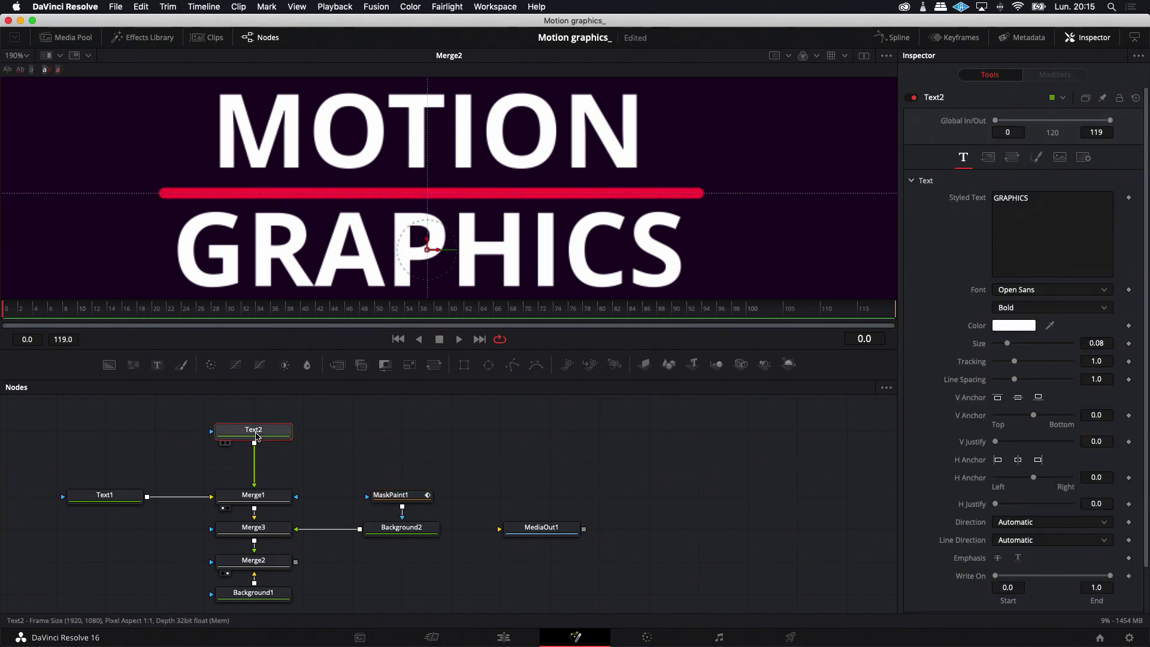
drag(1049, 325, 653, 191)
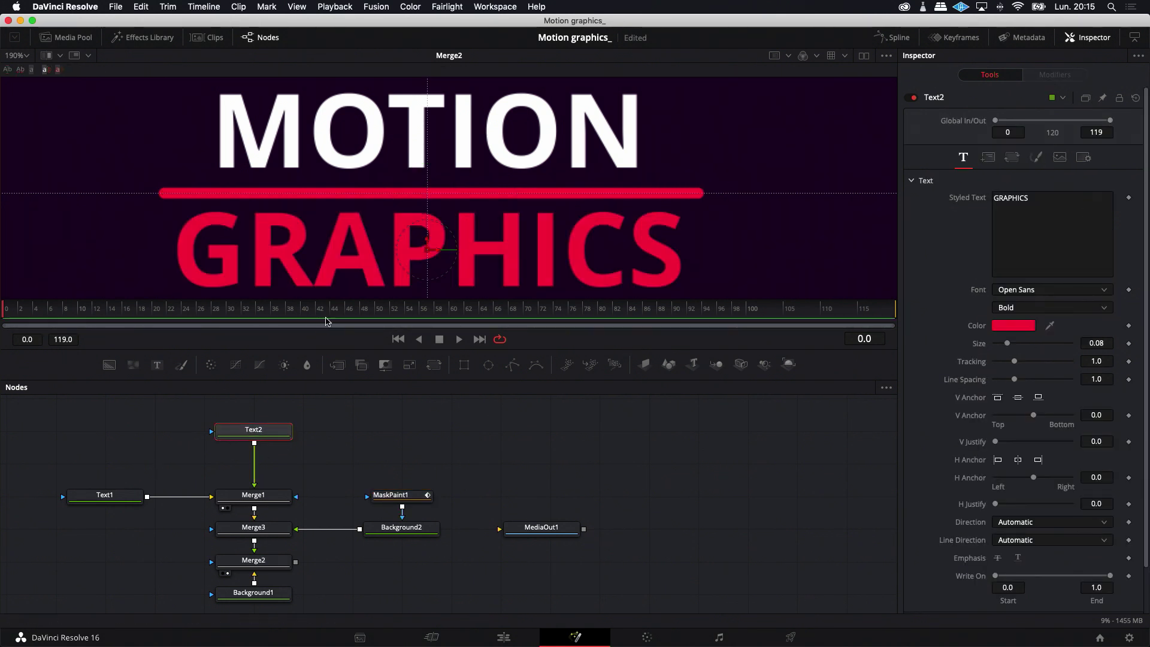
click(105, 496)
drag(1050, 325, 681, 191)
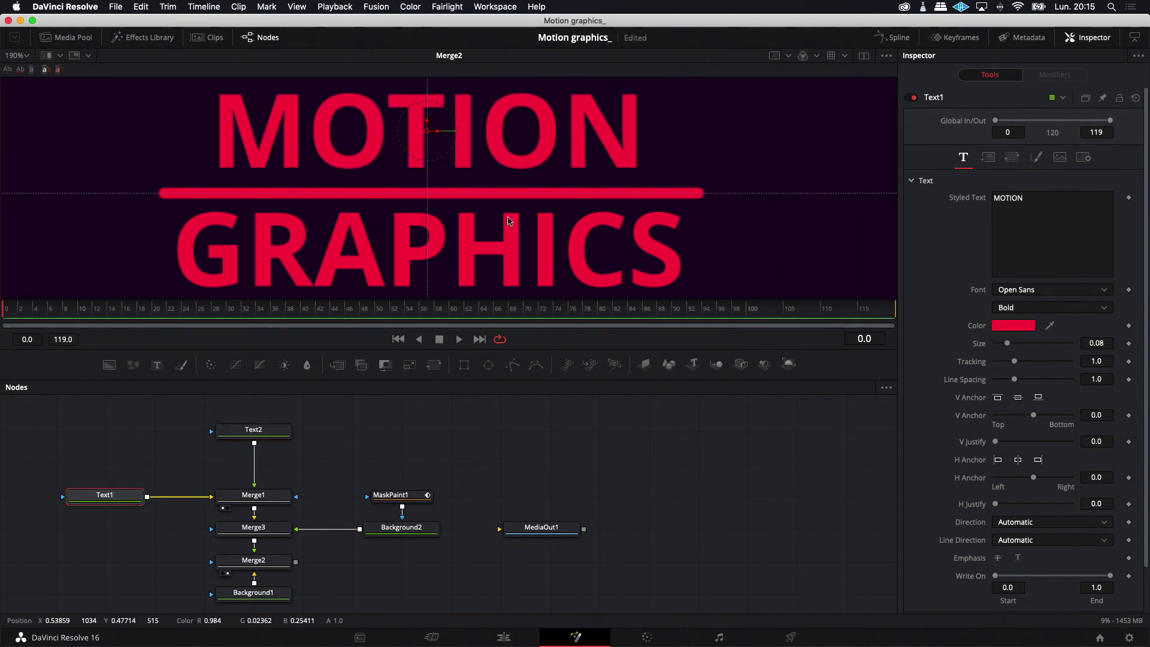
scroll(511, 225, down, 8)
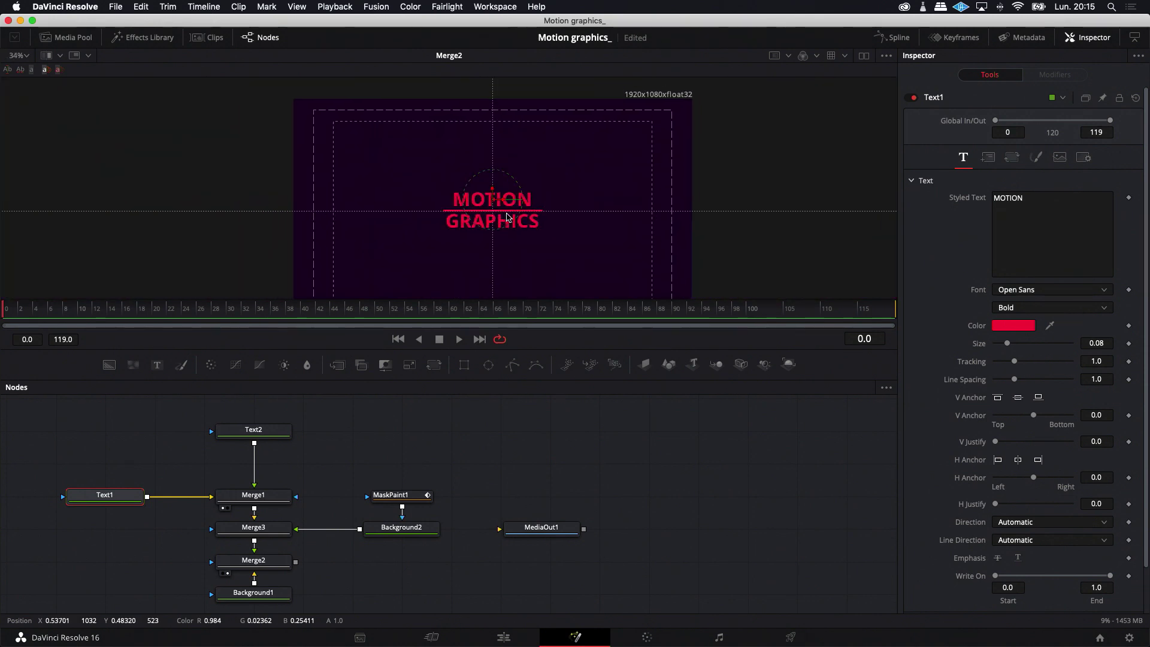
scroll(507, 217, up, 6)
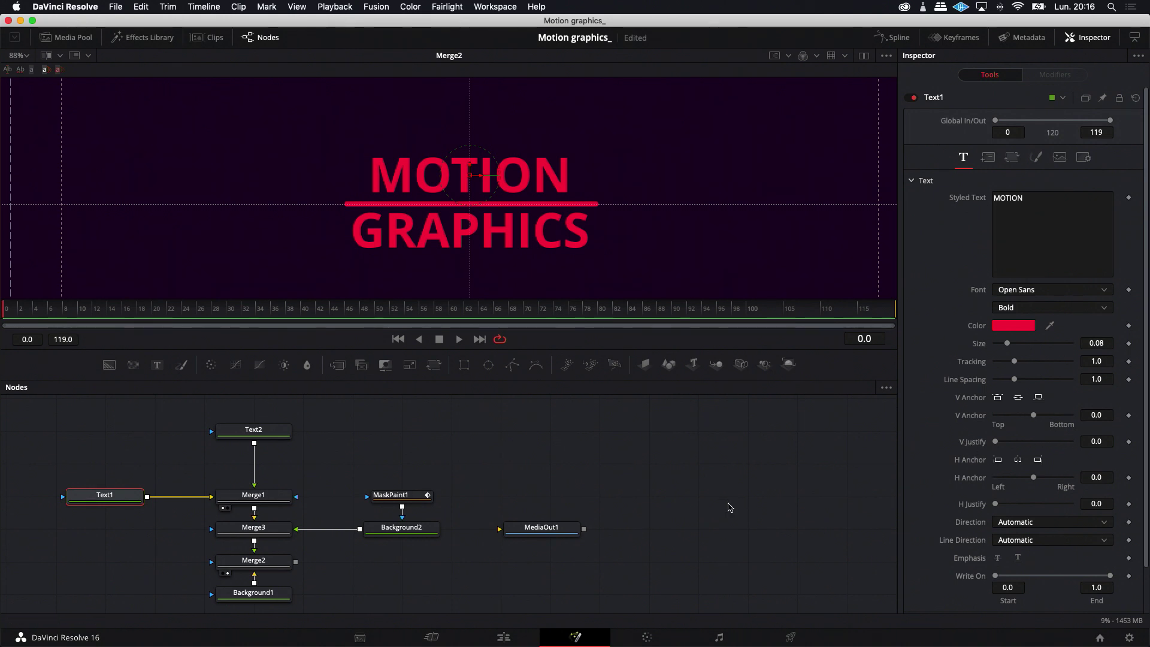
Step: Keyframe MaskPaint1's stroke Write On end at 0.0 on frame 0 and 1.0 on frame 15, with the Spline editor displayed
click(398, 494)
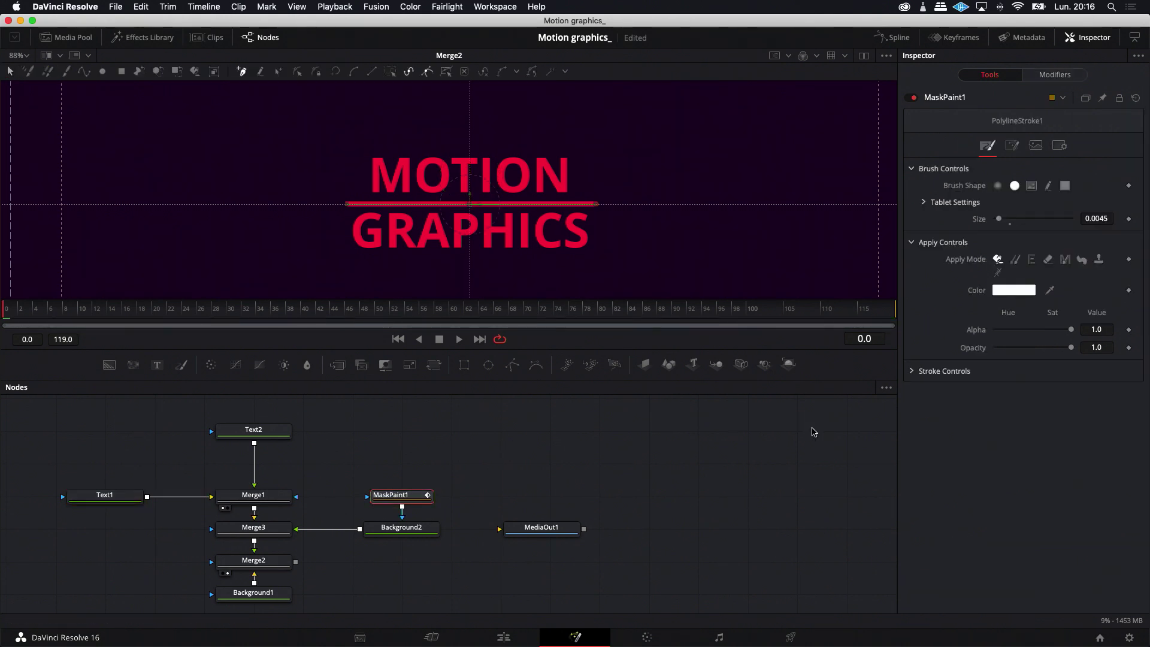
click(911, 371)
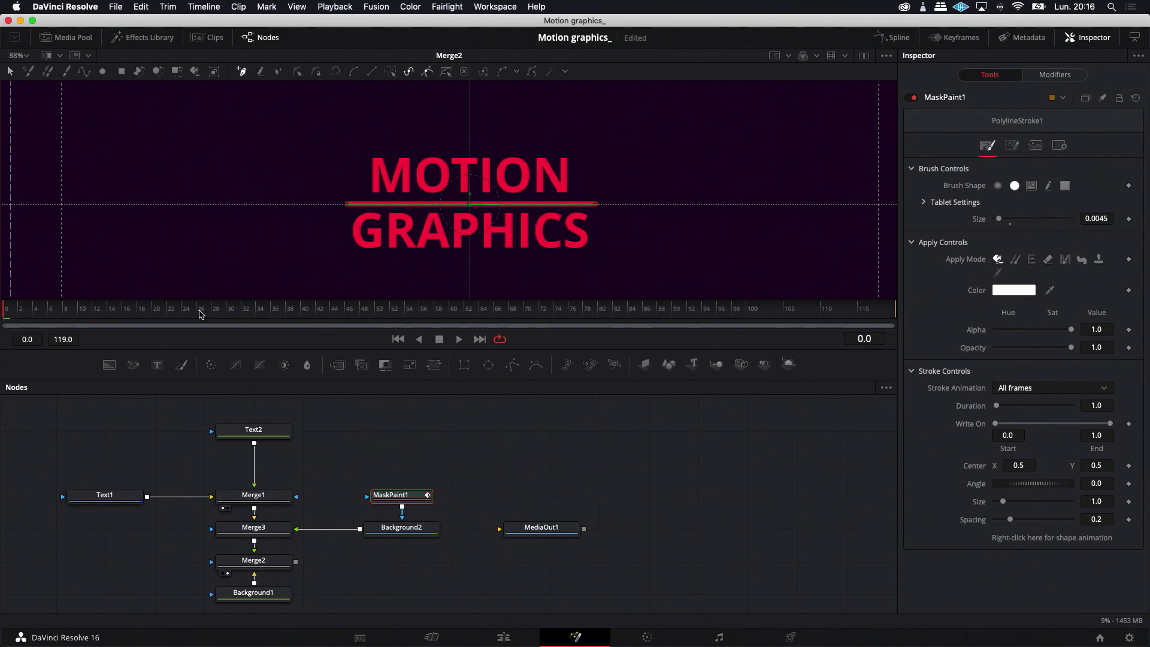
click(892, 38)
drag(1110, 425, 960, 422)
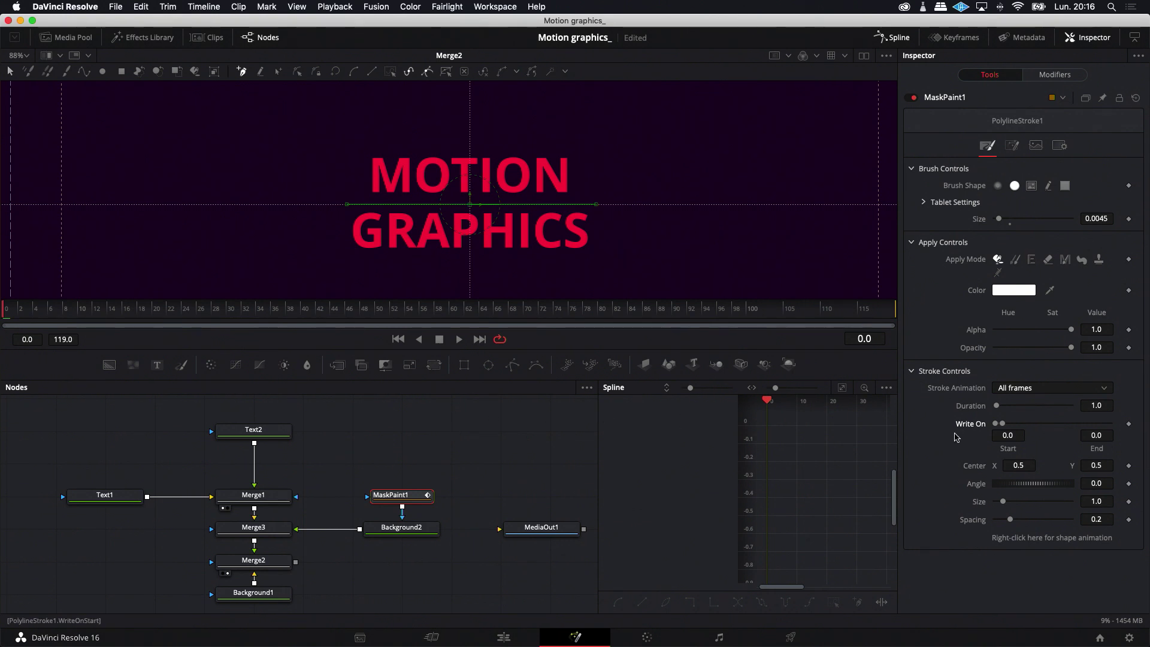
click(1129, 424)
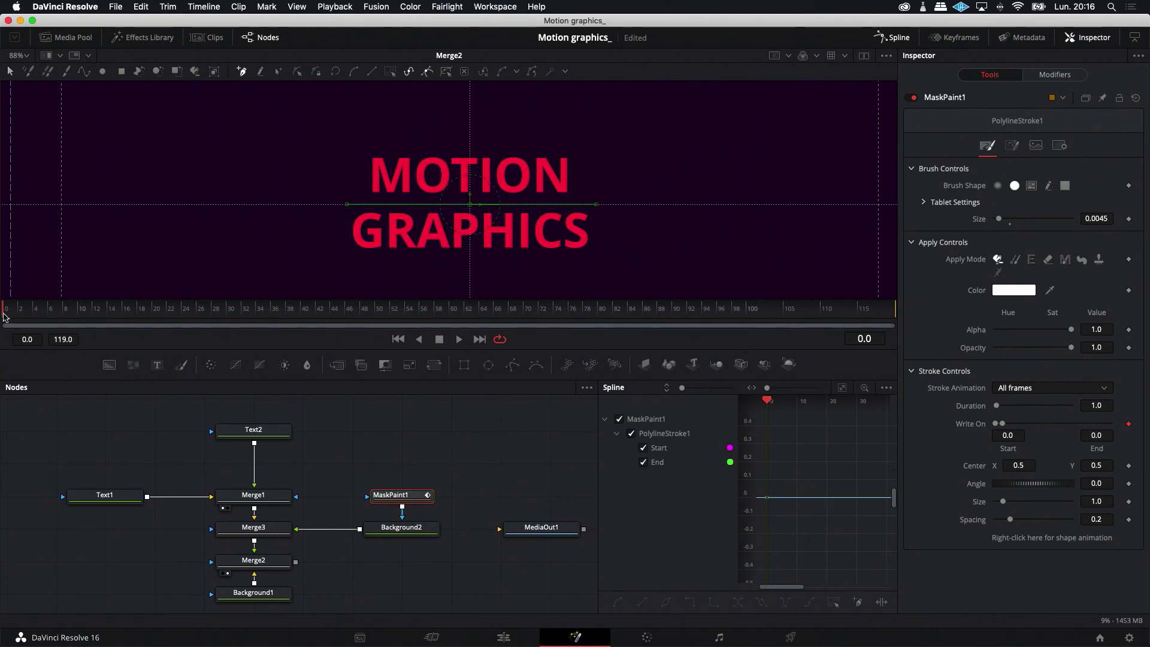
drag(68, 319, 118, 325)
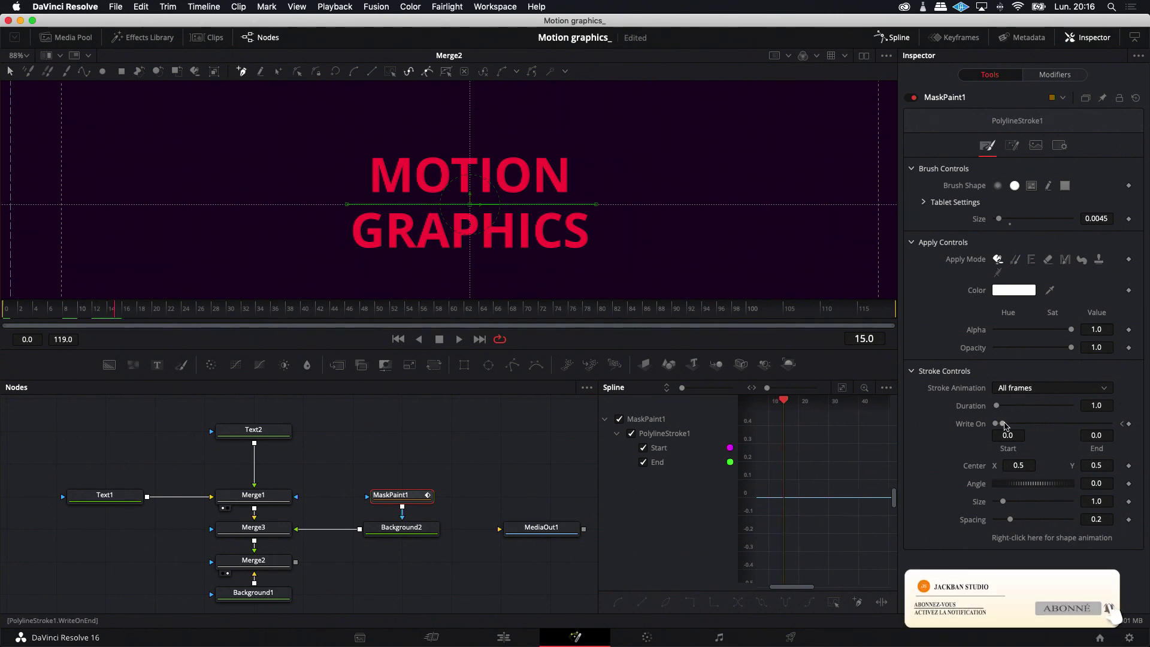
drag(1005, 425, 1110, 424)
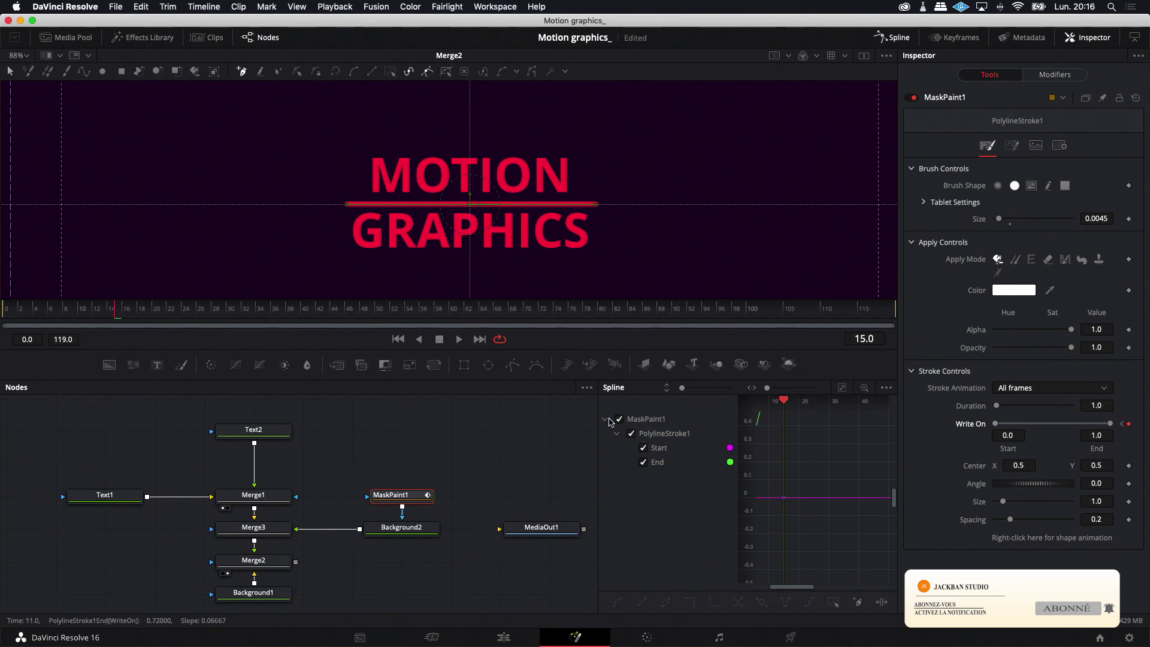
Step: Keyframe the stroke's Write On as fully drawn on frame 30 and set its start to 1.0 on frame 45
click(173, 315)
drag(175, 318, 229, 320)
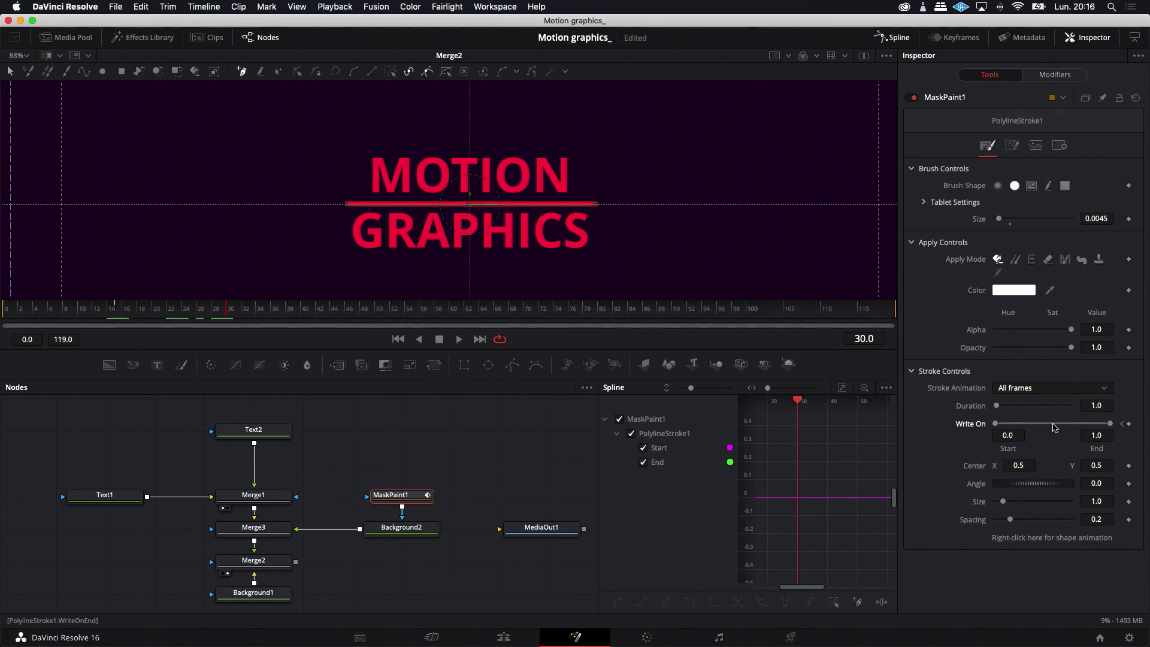
click(1129, 424)
drag(800, 403, 839, 403)
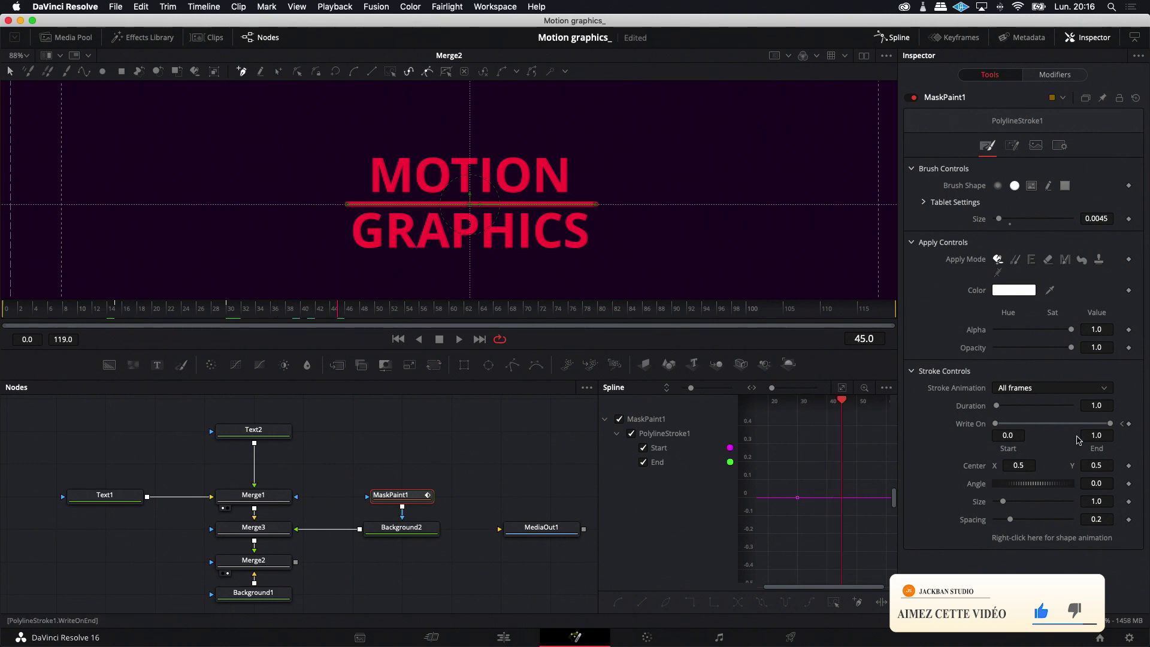
drag(989, 426, 1108, 424)
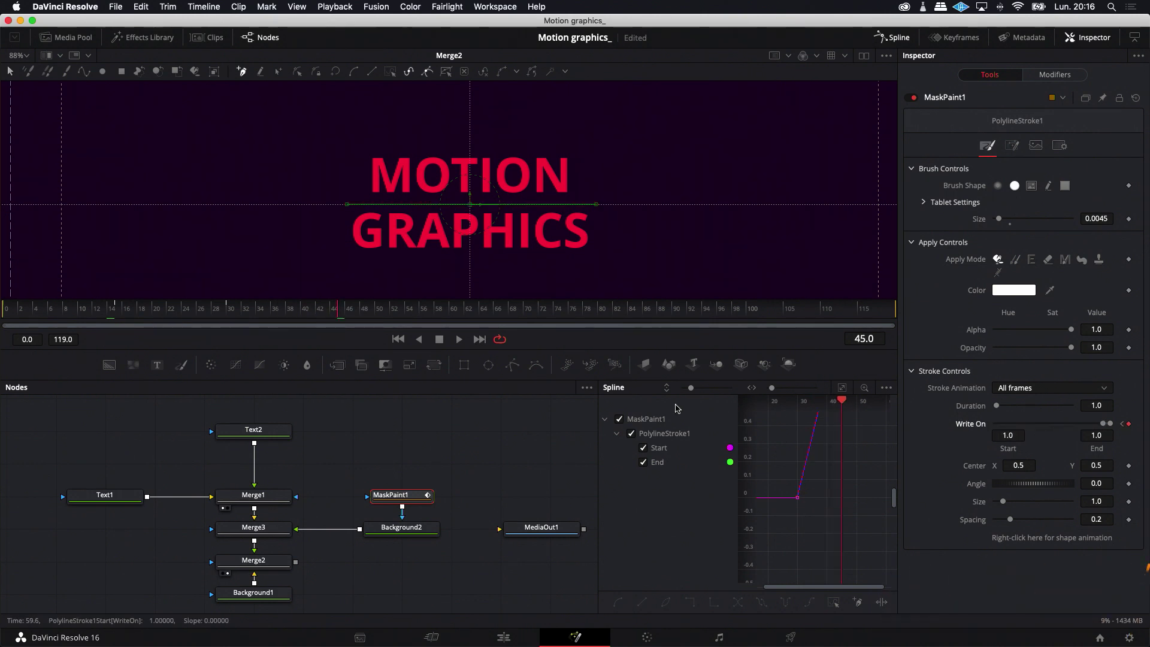
Step: Shorten the render range to end at frame 49, play back the line animation, and return to frame 0
mouse_move(897, 310)
mouse_down()
mouse_move(533, 318)
mouse_move(917, 331)
mouse_move(558, 313)
mouse_up()
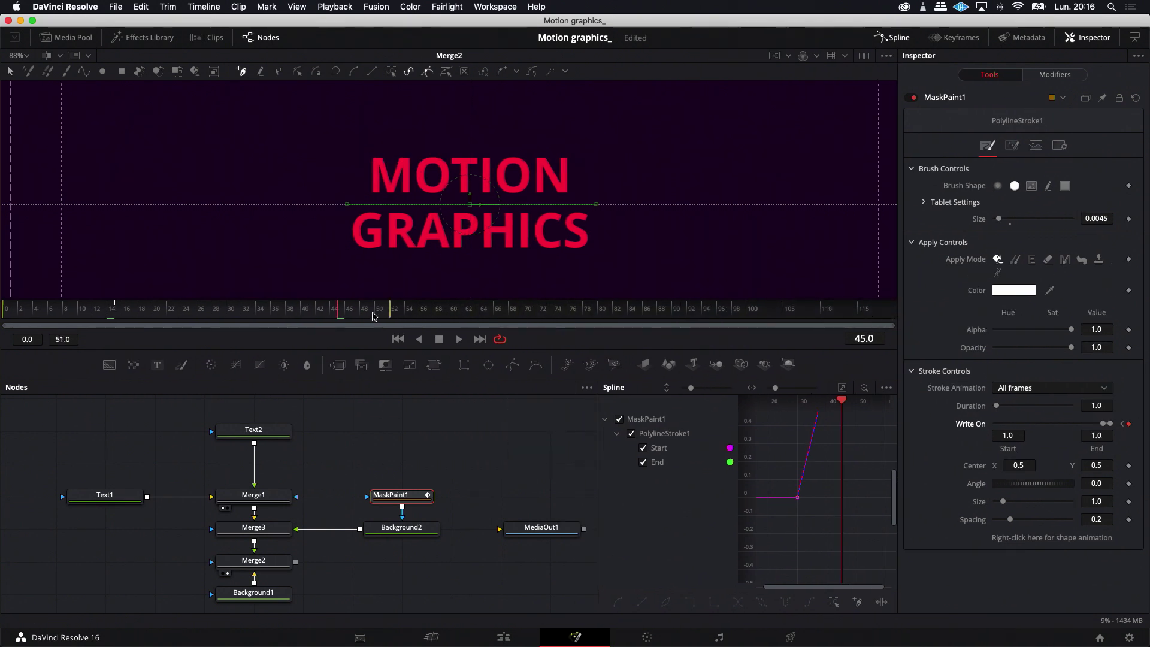
click(458, 339)
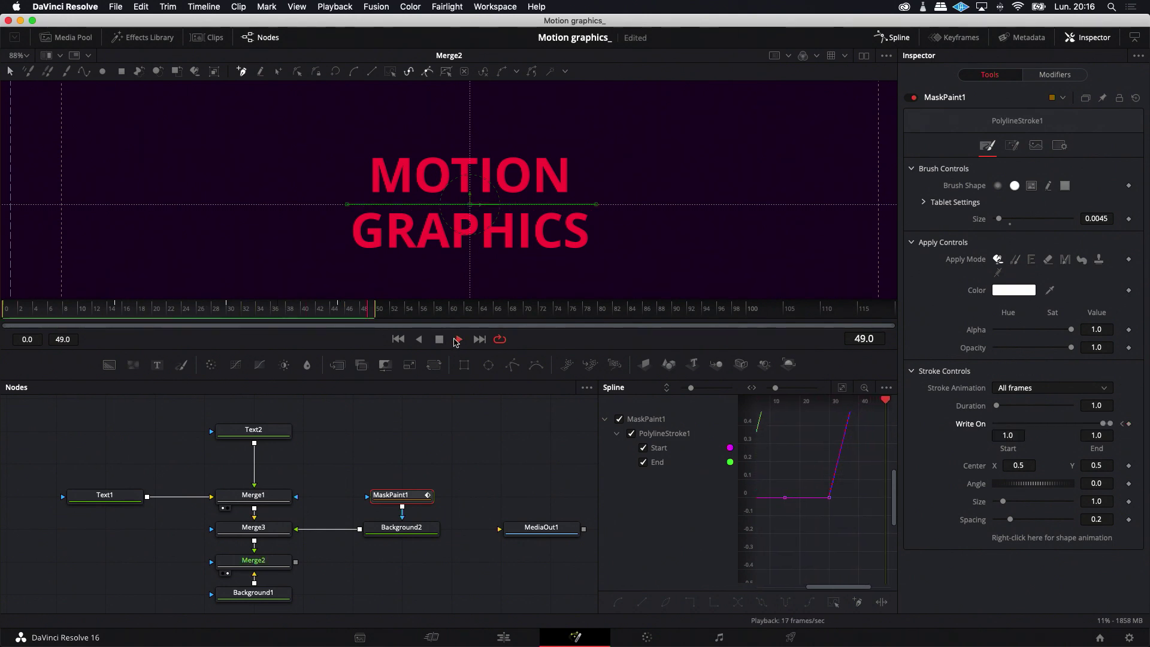
click(439, 339)
click(398, 339)
click(430, 436)
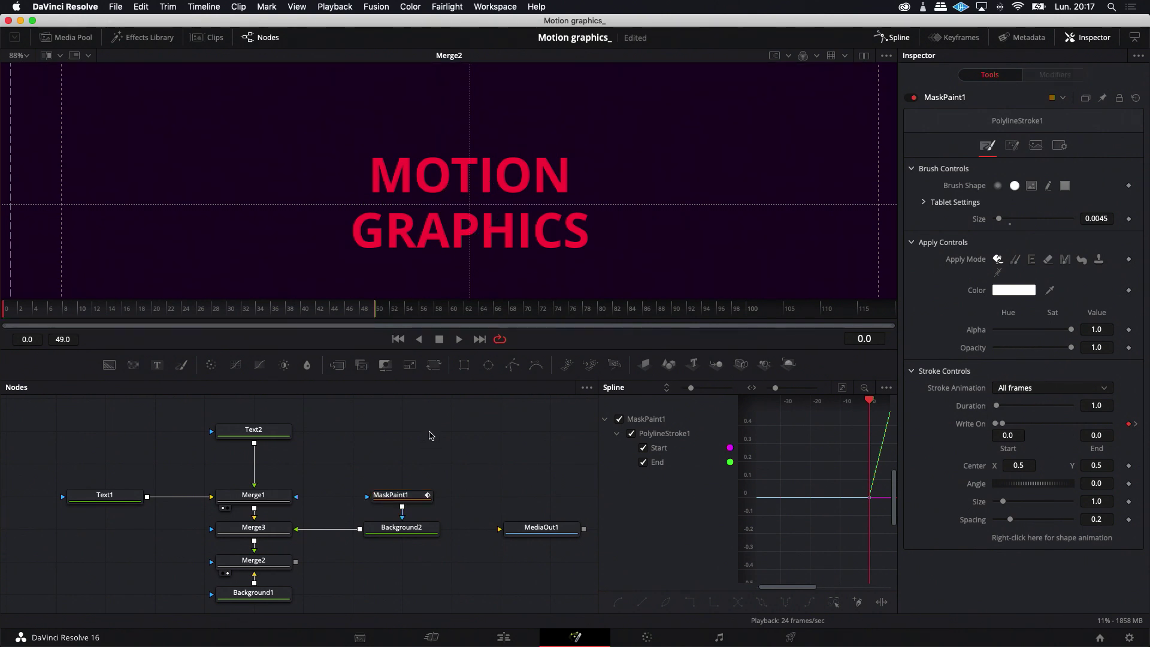
scroll(431, 435, left, 1)
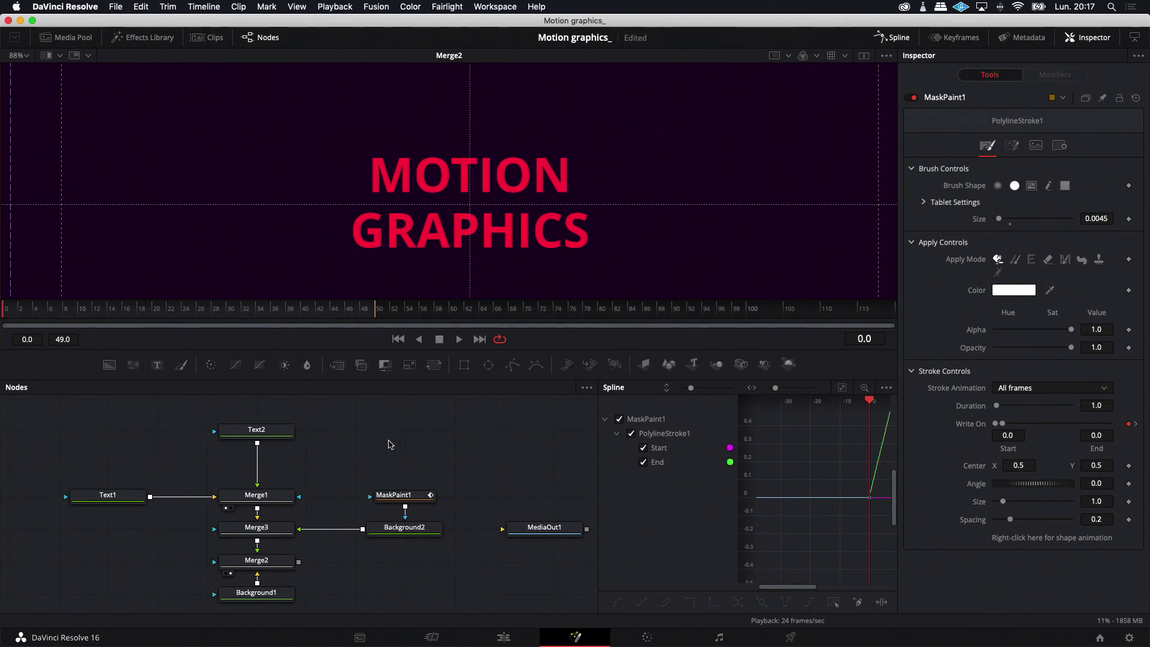
click(1065, 147)
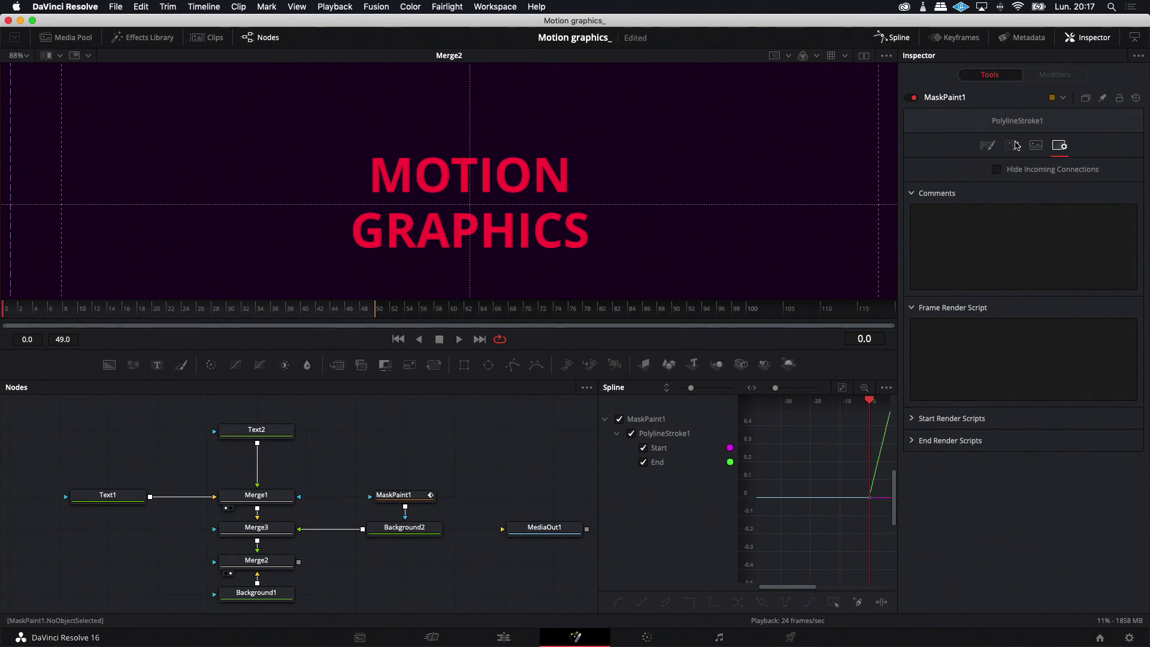
Step: Extend the render range to end at frame 50, then play back the line animation and stop on frame 24
click(987, 146)
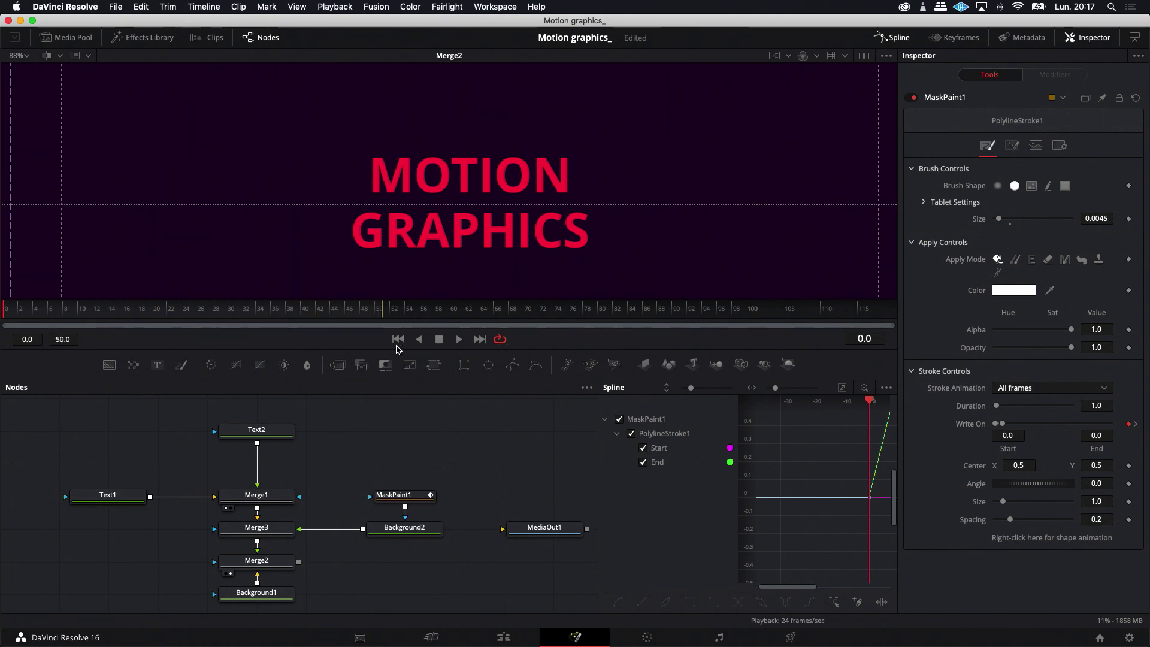
click(456, 340)
click(439, 339)
Step: Enable Motion Blur with quality 10 on MaskPaint1's PolylineStroke1 modifier
click(395, 496)
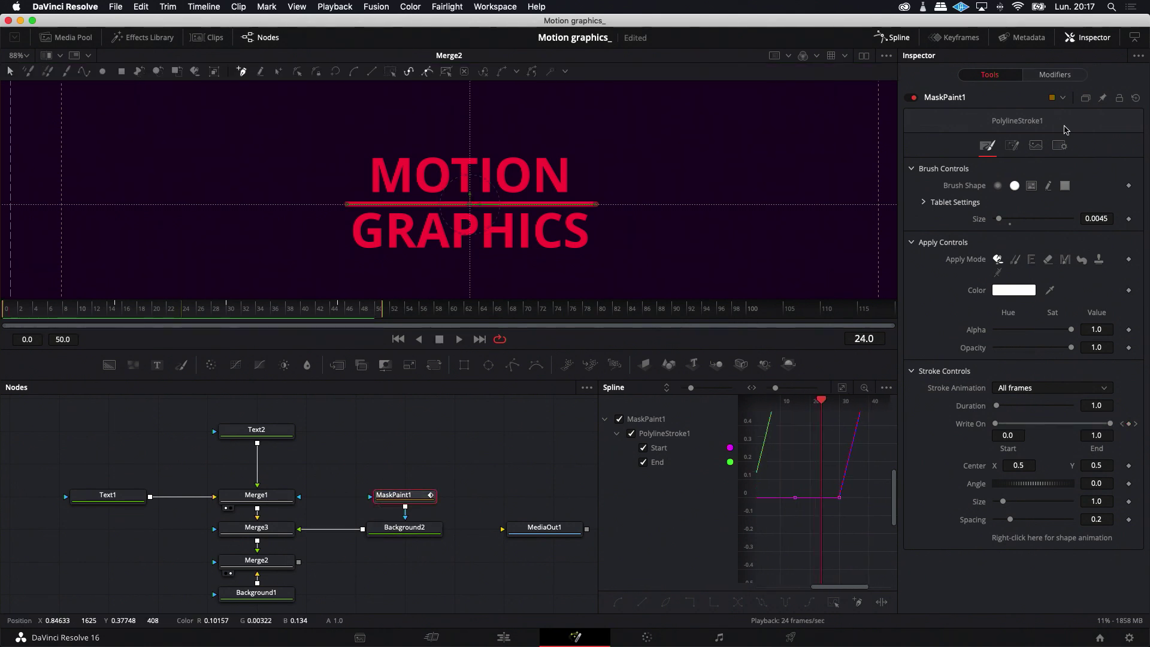
click(1055, 74)
click(1039, 125)
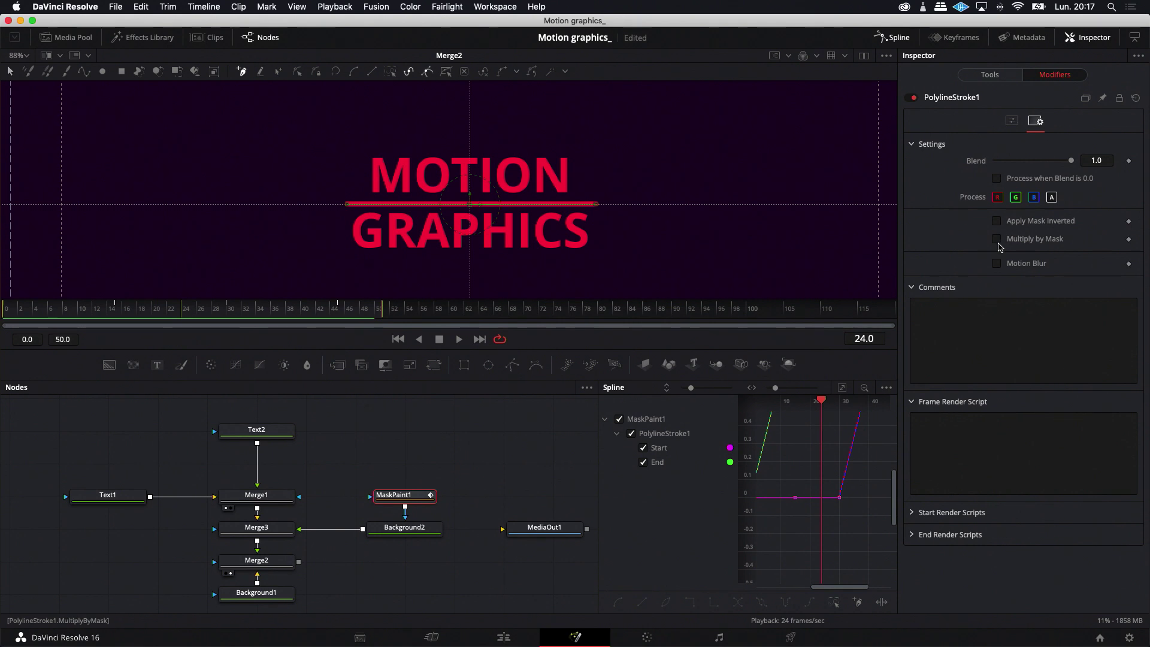
click(997, 263)
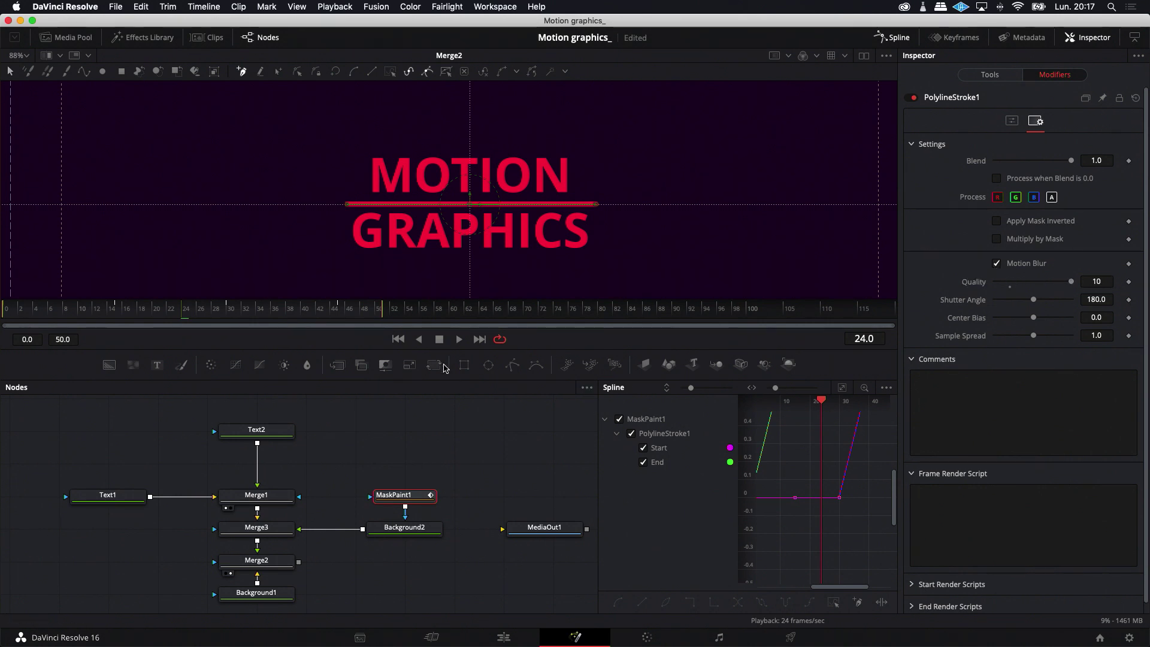
click(257, 431)
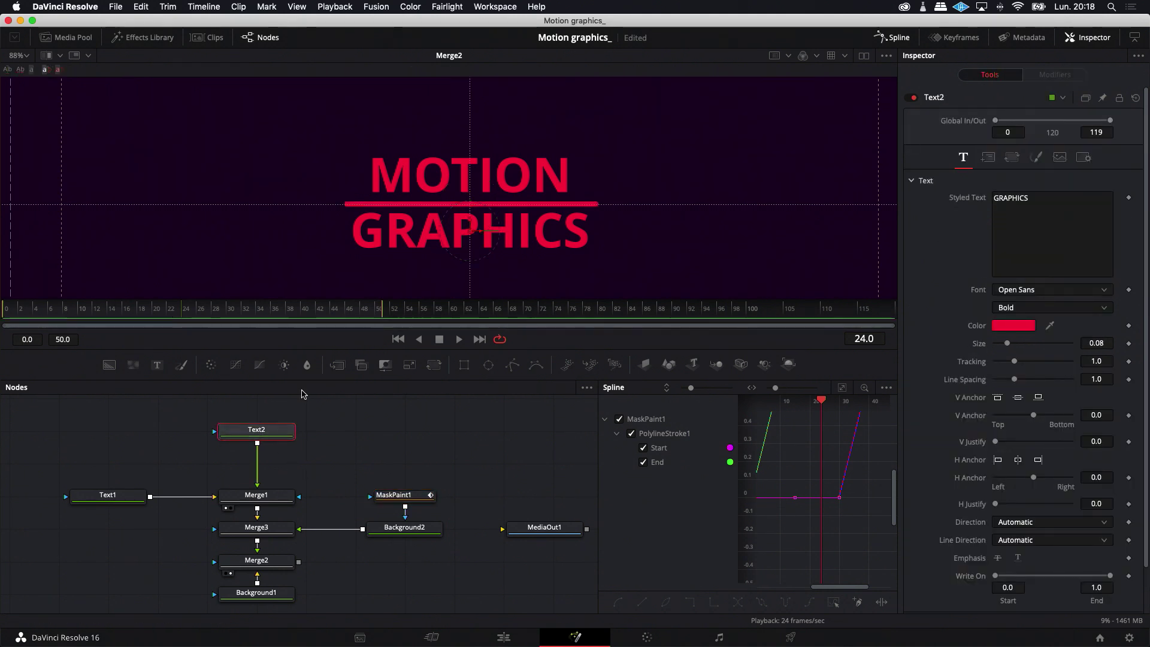
click(433, 364)
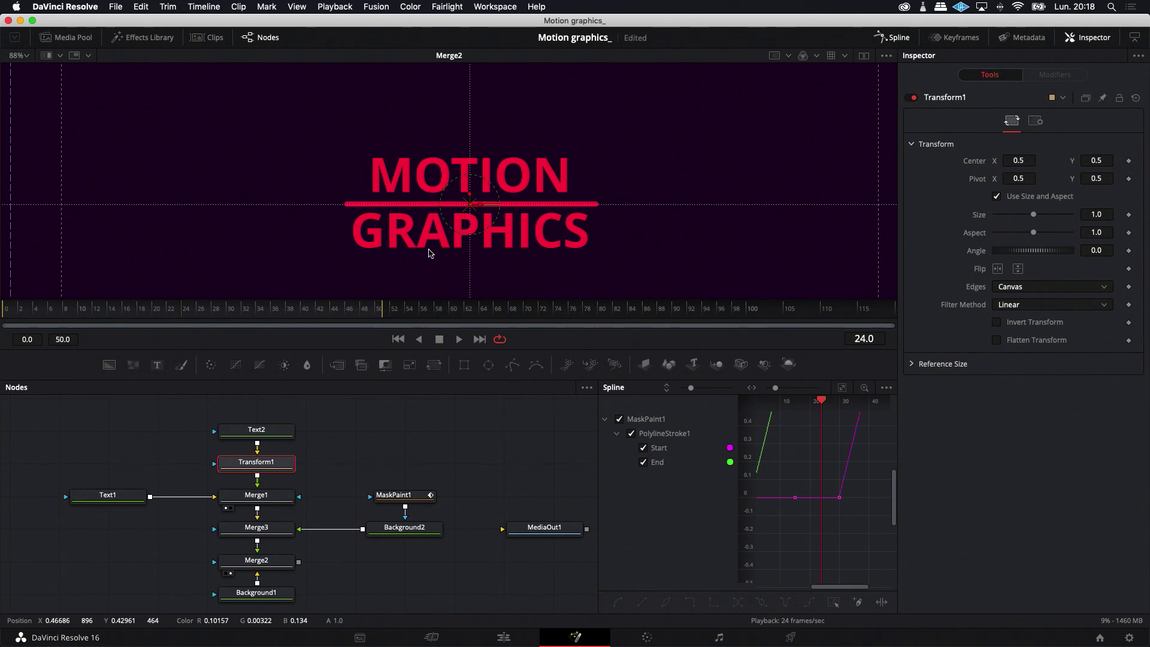
key(Delete)
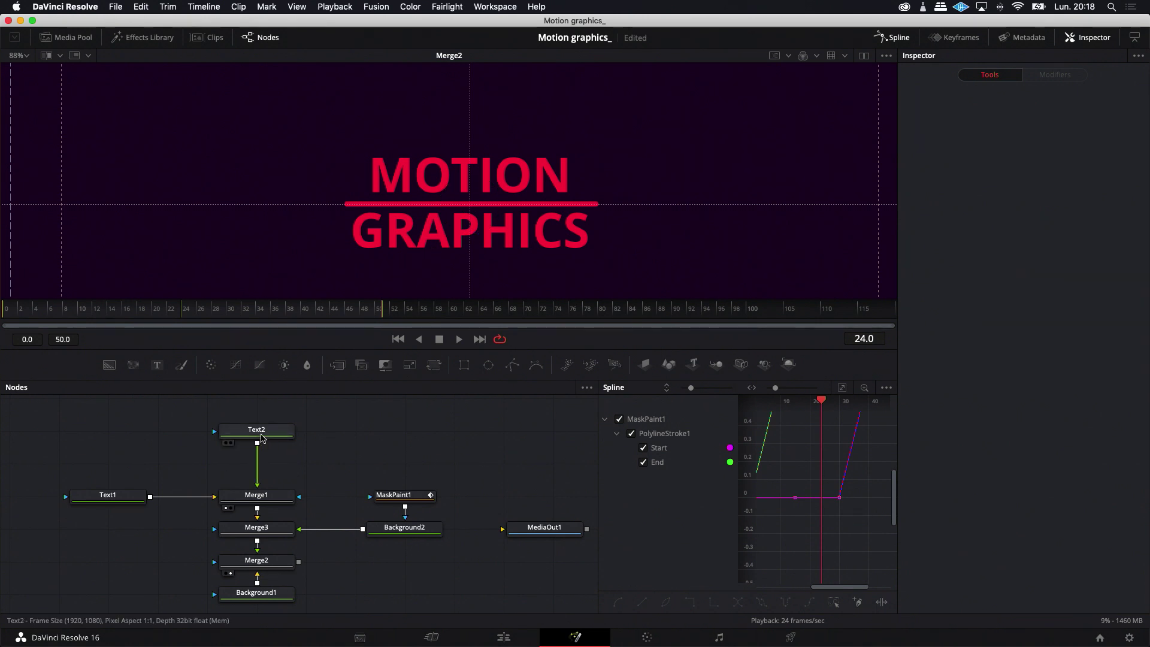
Step: Add a rectangle mask to Text2 and shrink it to about 0.21 wide and 0.16 high
click(261, 432)
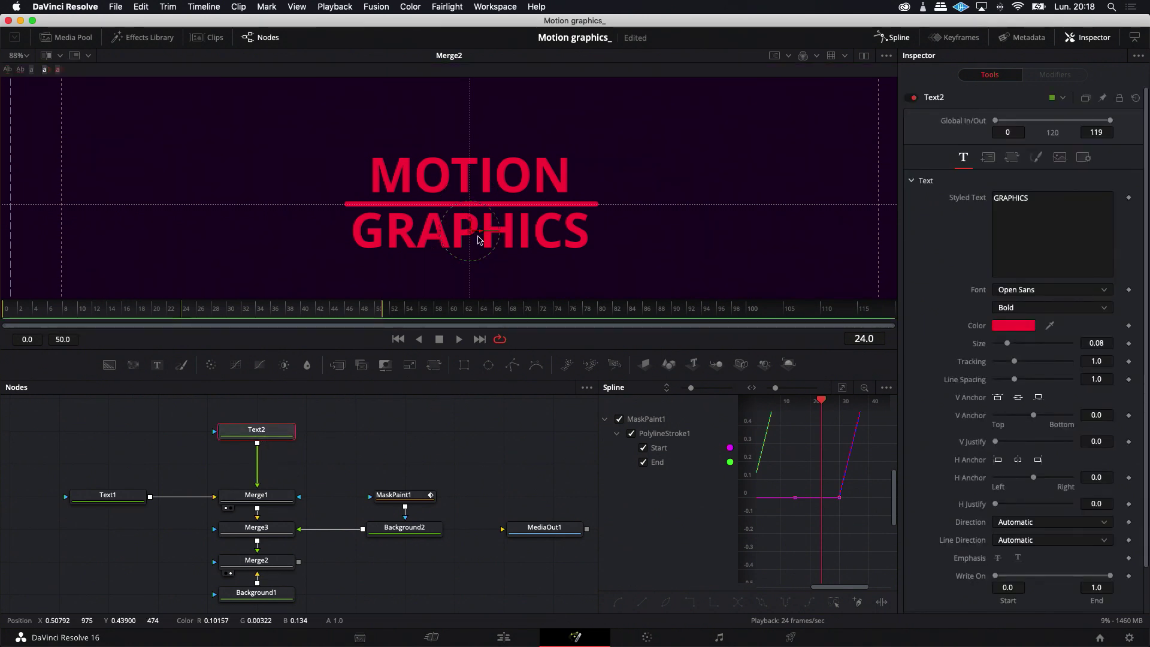
scroll(480, 233, down, 4)
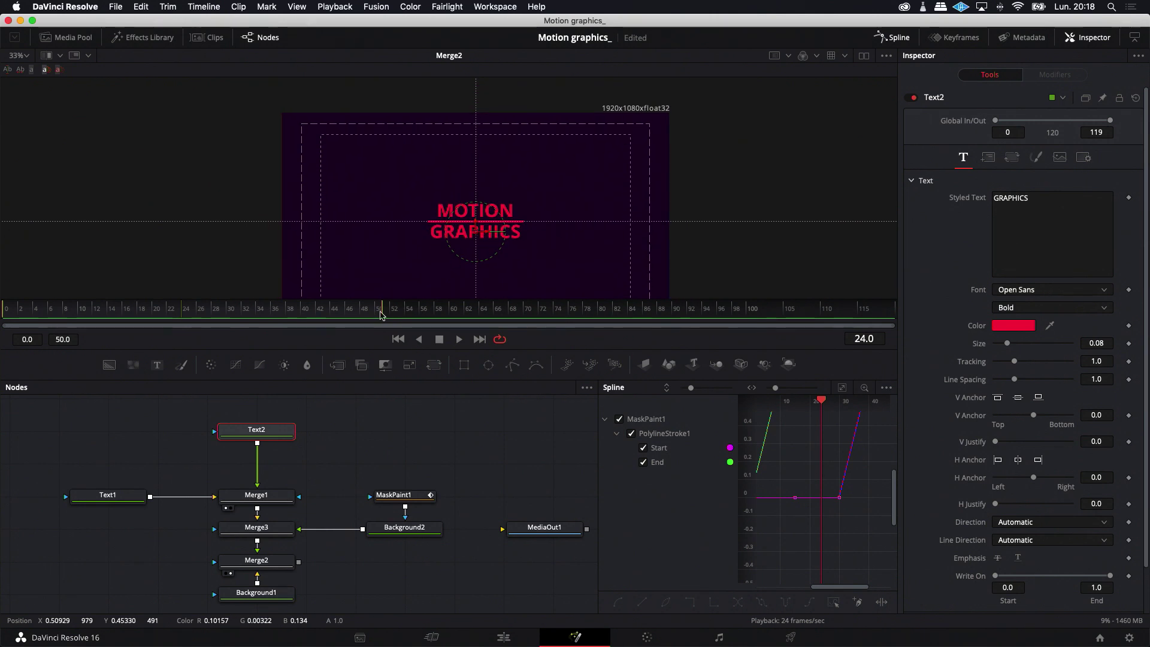
click(464, 366)
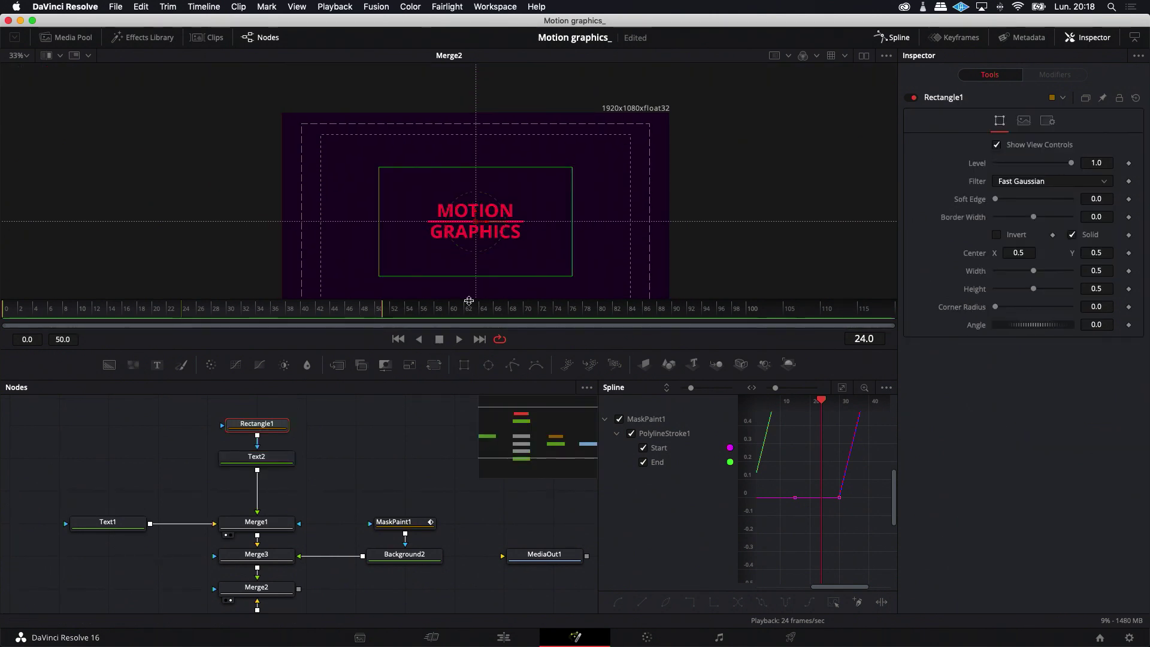
drag(484, 278, 483, 240)
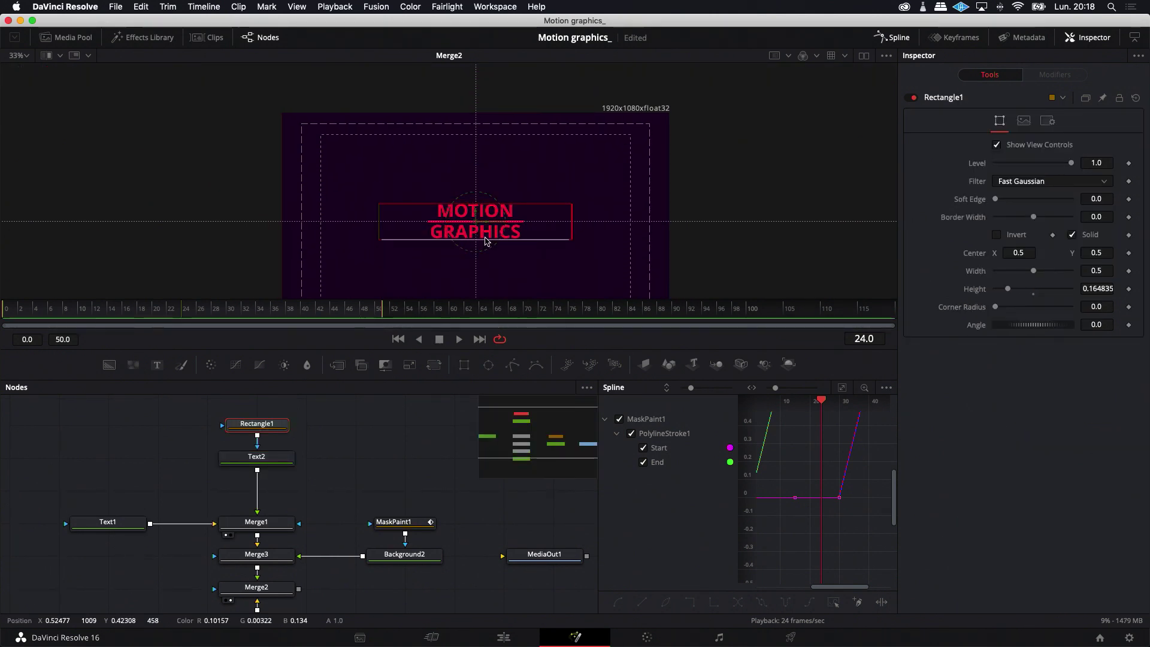
drag(575, 225, 517, 222)
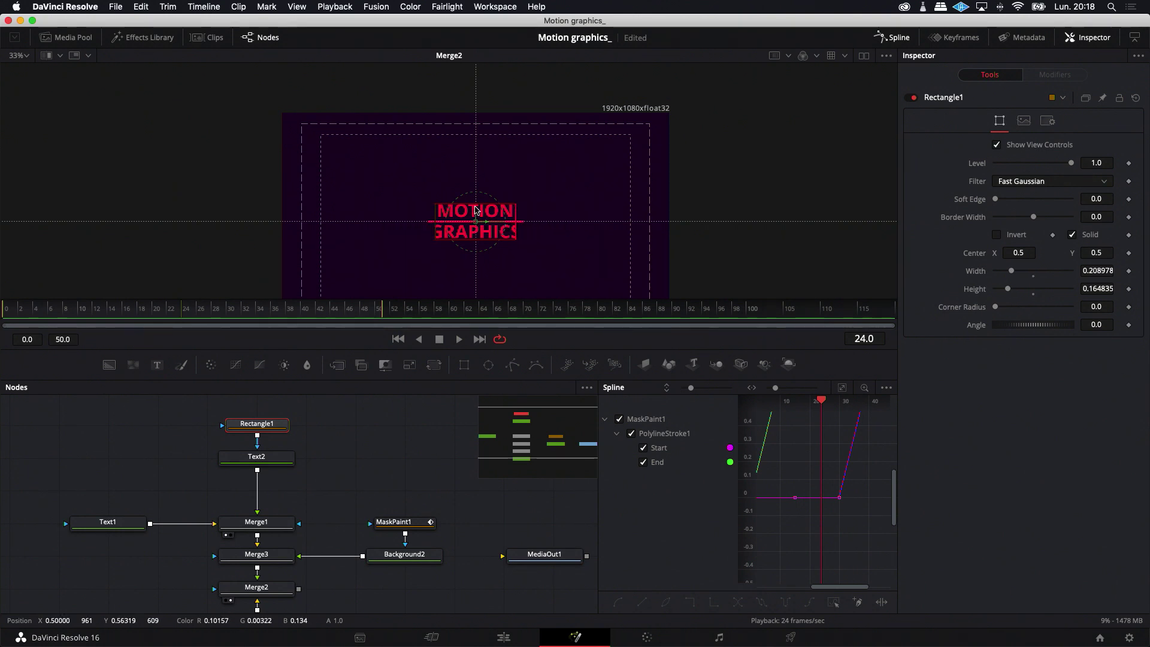
Step: Fit the rectangle mask around GRAPHICS just below the line, about 0.241 wide and 0.084 high, centred at Y about 0.457
drag(474, 218, 474, 233)
scroll(474, 233, up, 5)
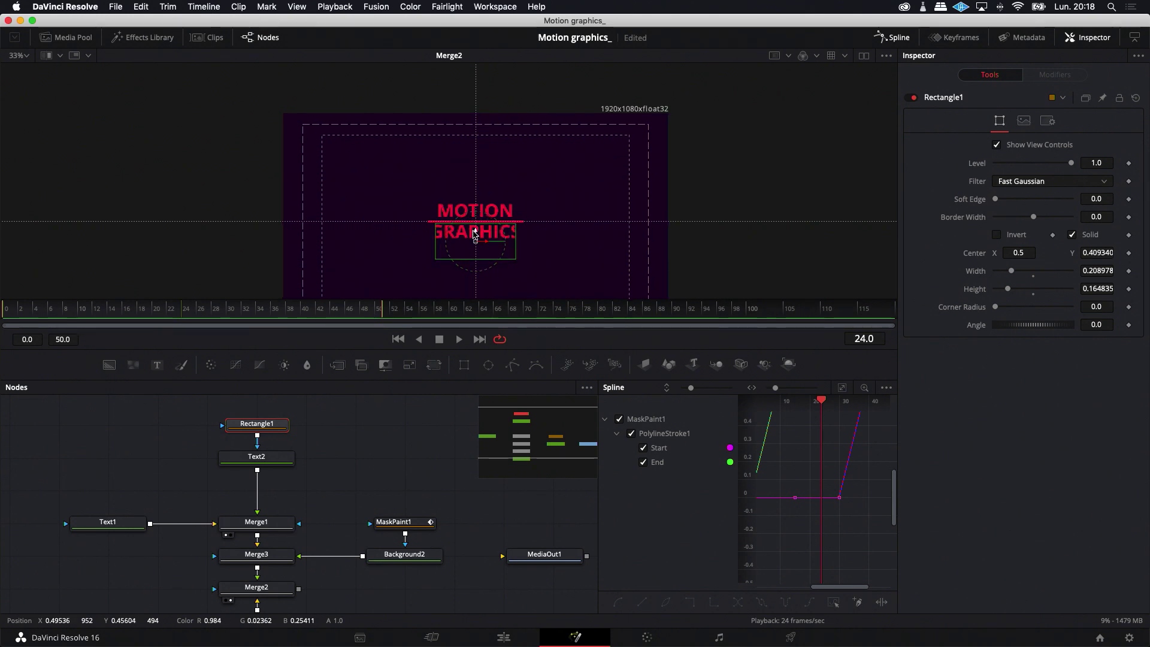
scroll(474, 234, down, 1)
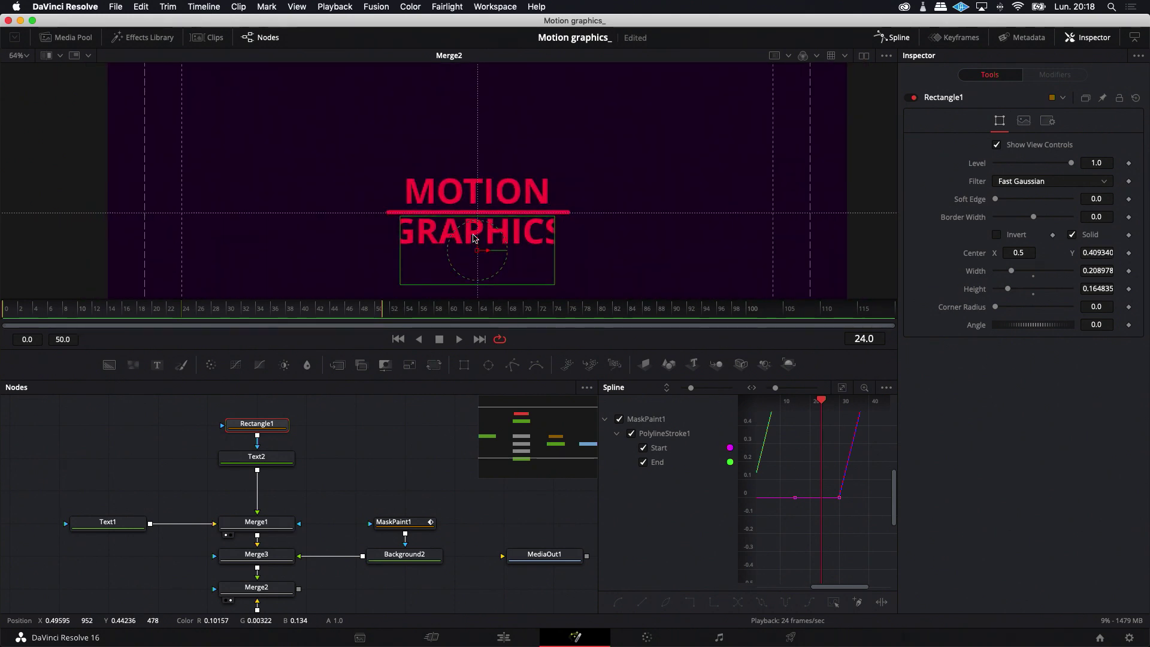
mouse_move(485, 223)
mouse_down()
mouse_move(487, 235)
mouse_move(477, 223)
mouse_up()
key(super+z)
drag(554, 230, 568, 237)
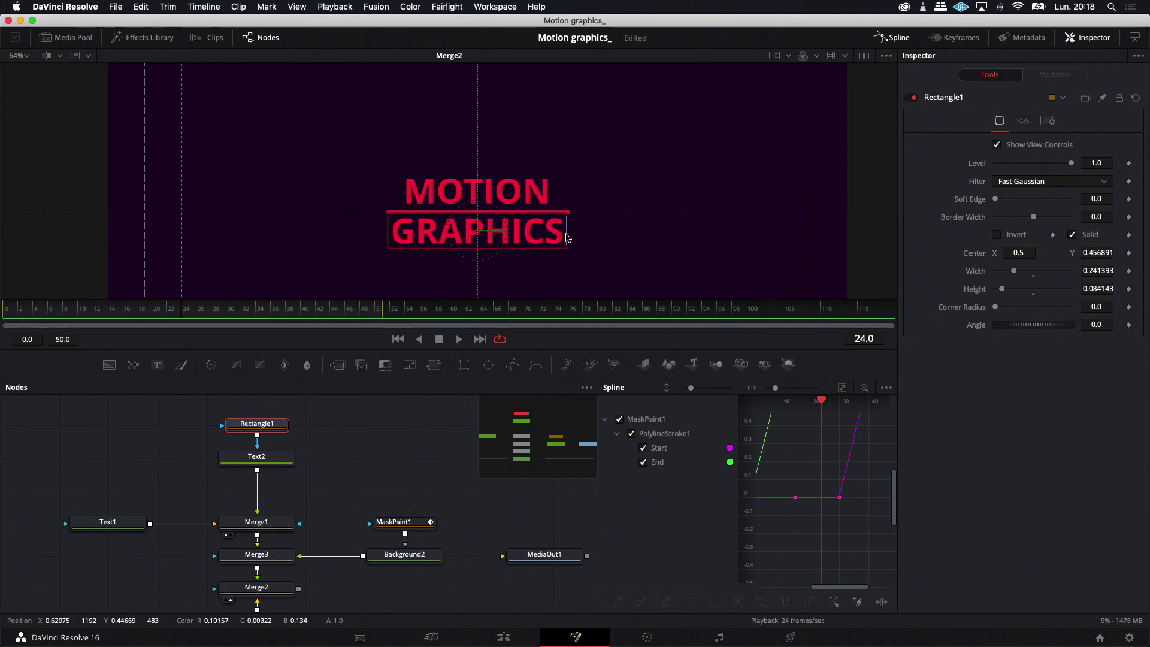
Step: Add a rectangle mask to Text1 and fit it around MOTION above the line, about 0.237 wide and 0.108 high, centred at Y about 0.553
click(117, 524)
click(463, 364)
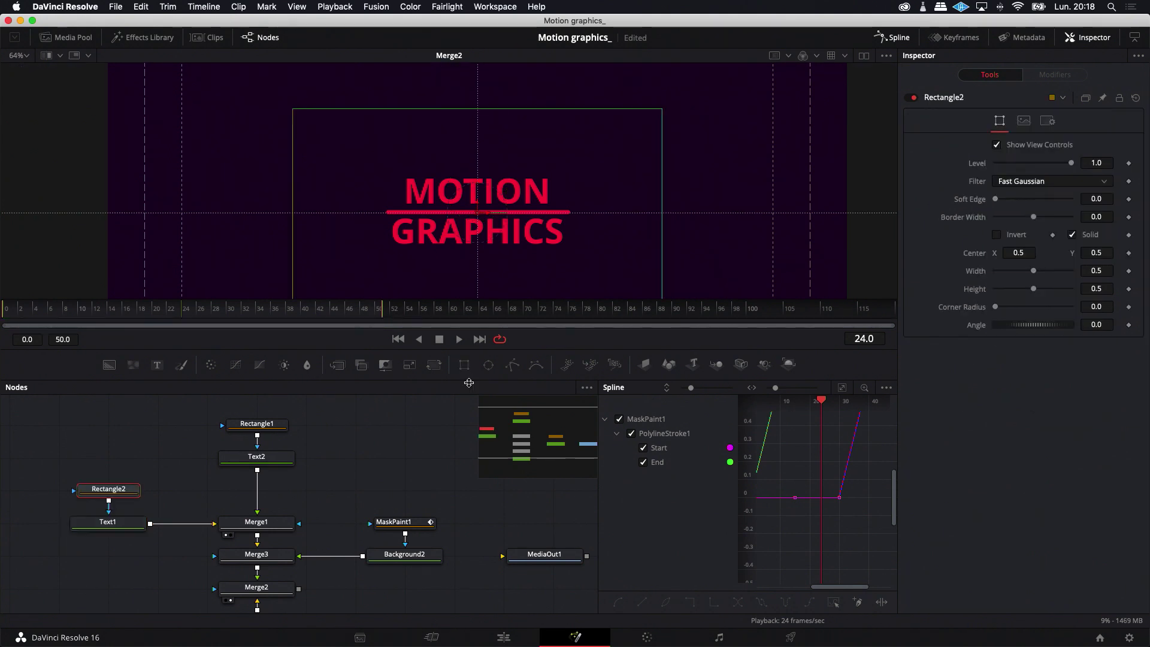
drag(527, 110, 526, 170)
drag(662, 210, 566, 205)
mouse_move(479, 174)
mouse_down()
mouse_move(484, 201)
mouse_move(478, 180)
mouse_up()
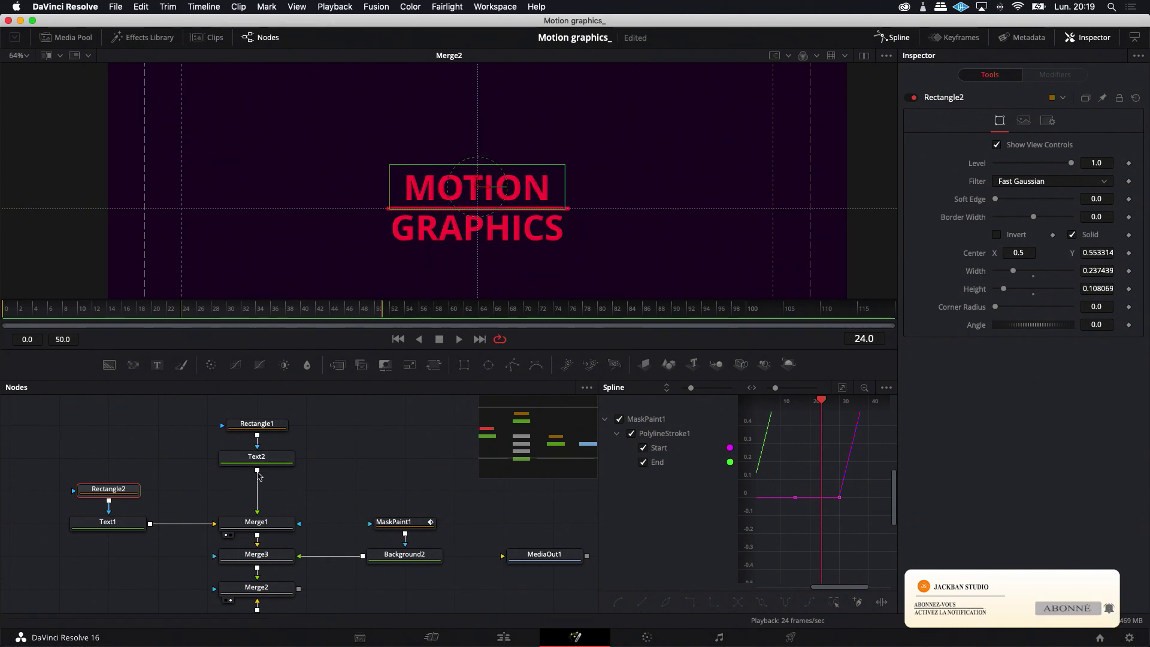
Step: Widen the gap between Merge1 and the Text1 node with its Rectangle2 mask in the node graph
scroll(358, 466, right, 2)
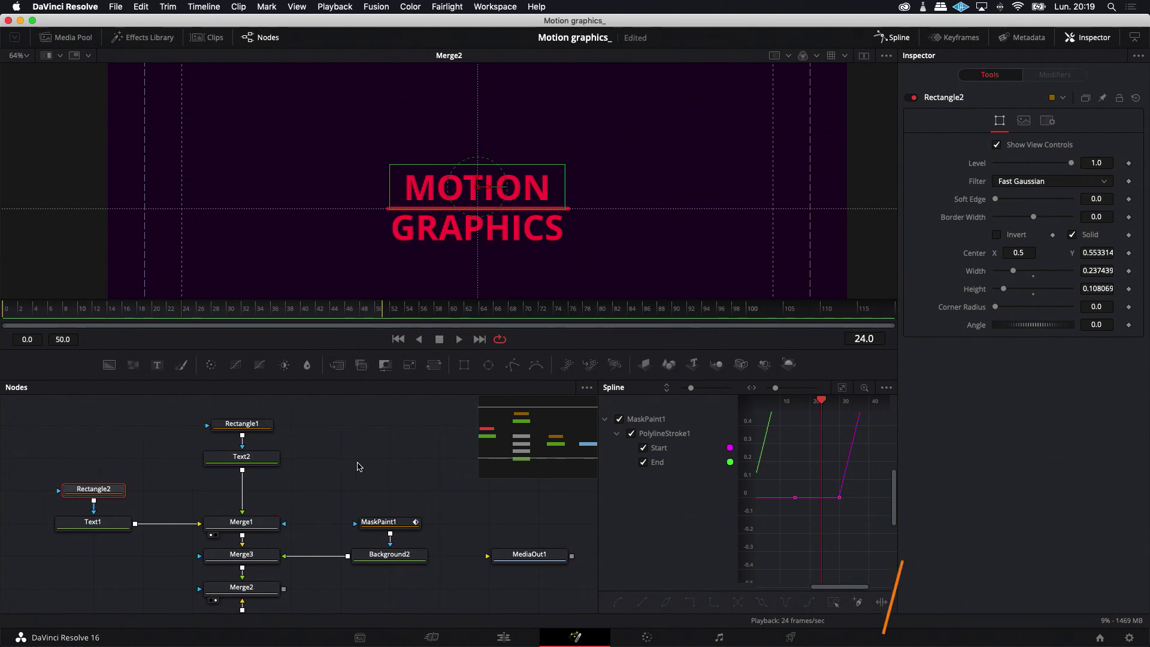
scroll(358, 467, right, 2)
click(355, 468)
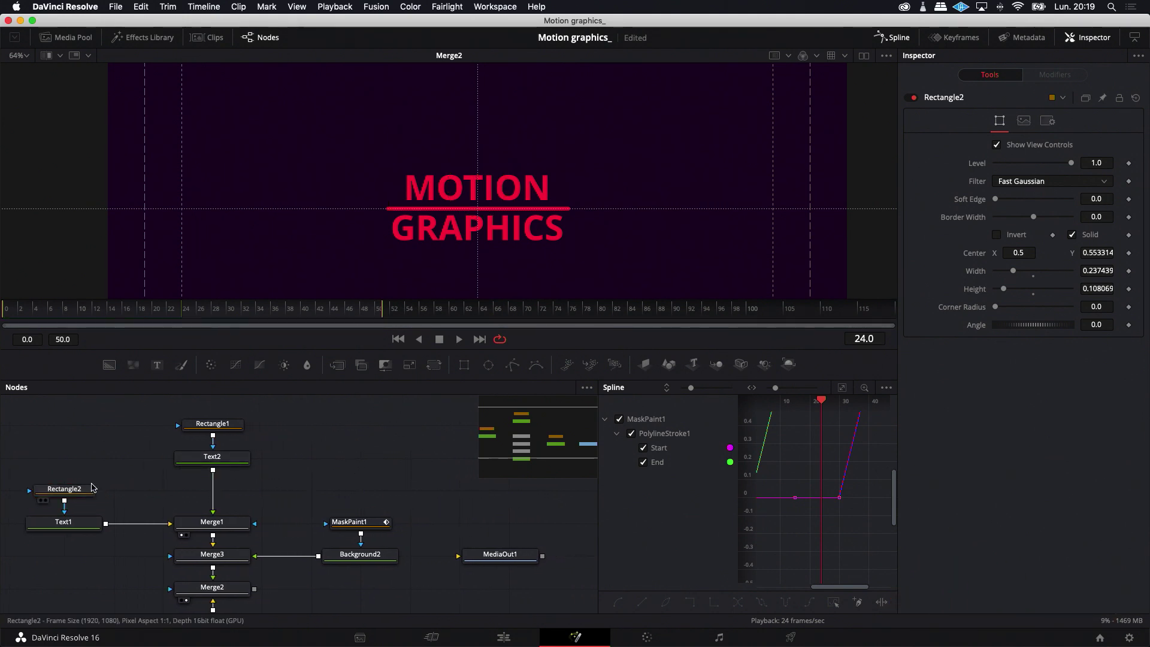
drag(84, 447, 2, 525)
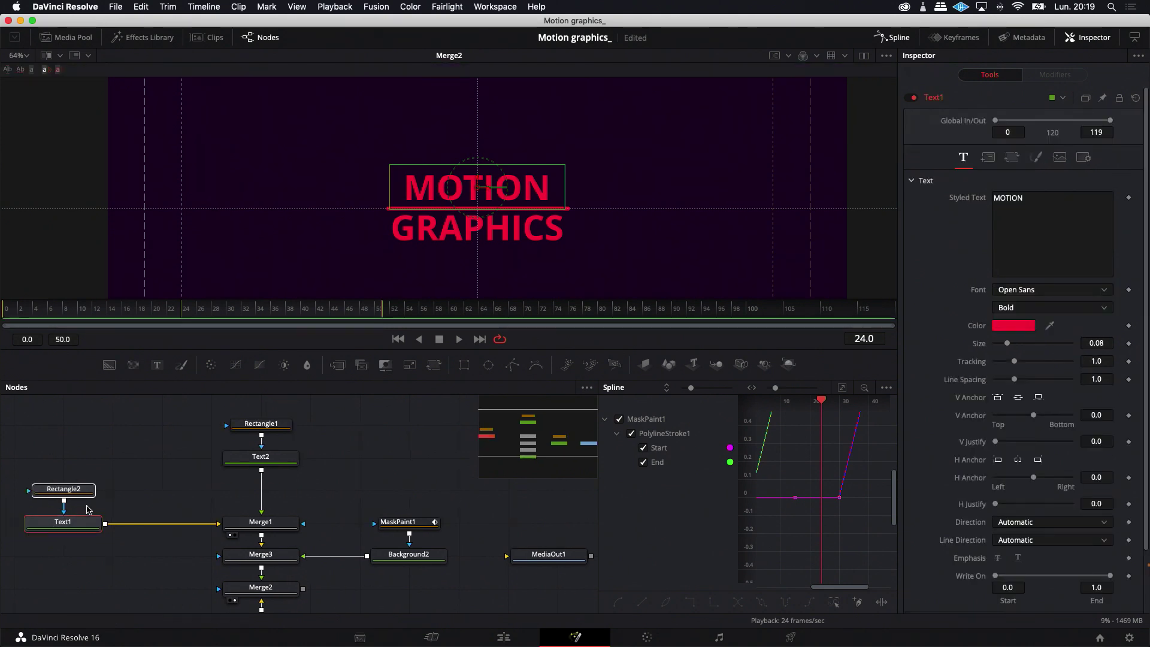
click(160, 499)
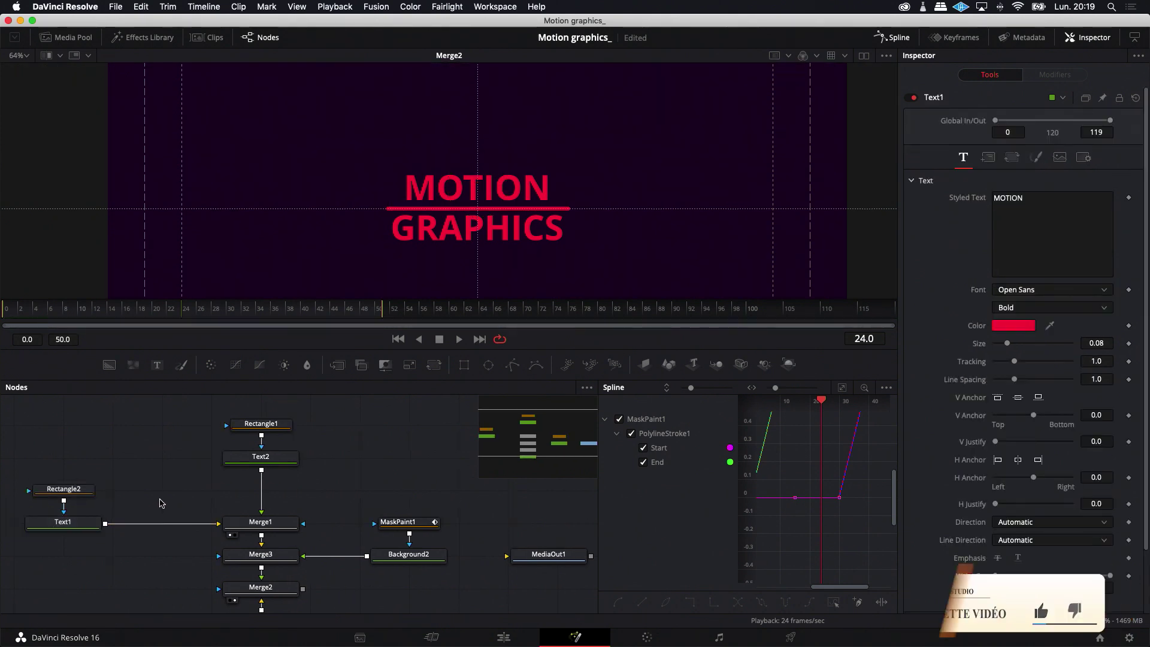
Step: Insert a Transform node between Text2 and Merge1 and another between Text1 and Merge1
click(269, 466)
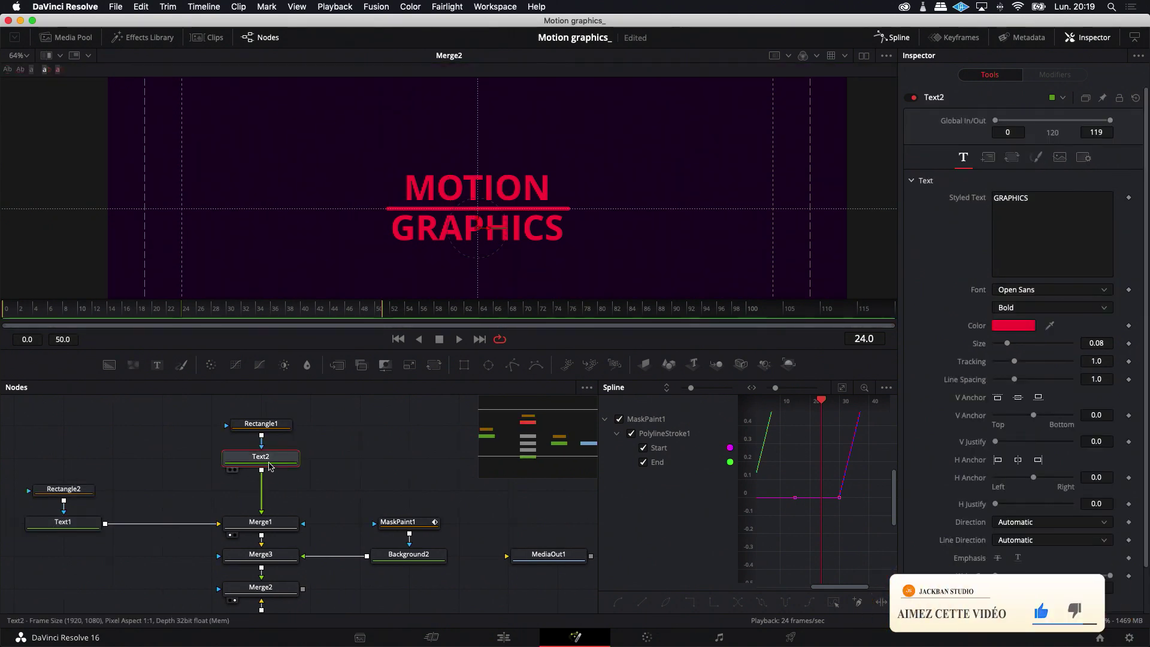
click(433, 364)
click(80, 525)
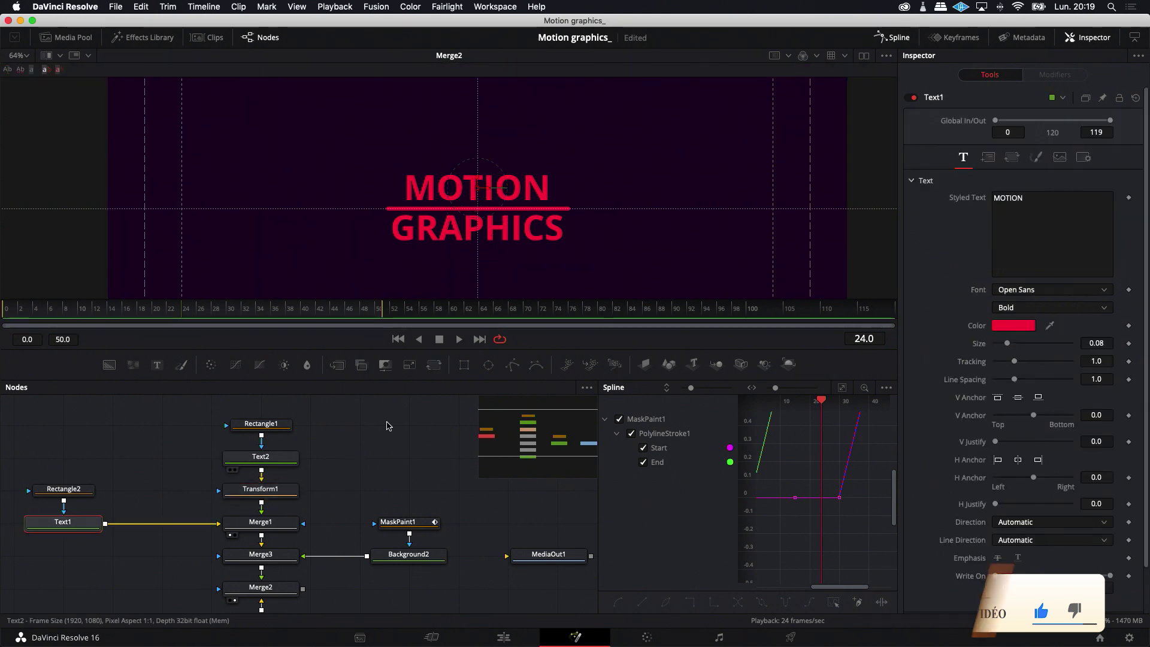
click(434, 364)
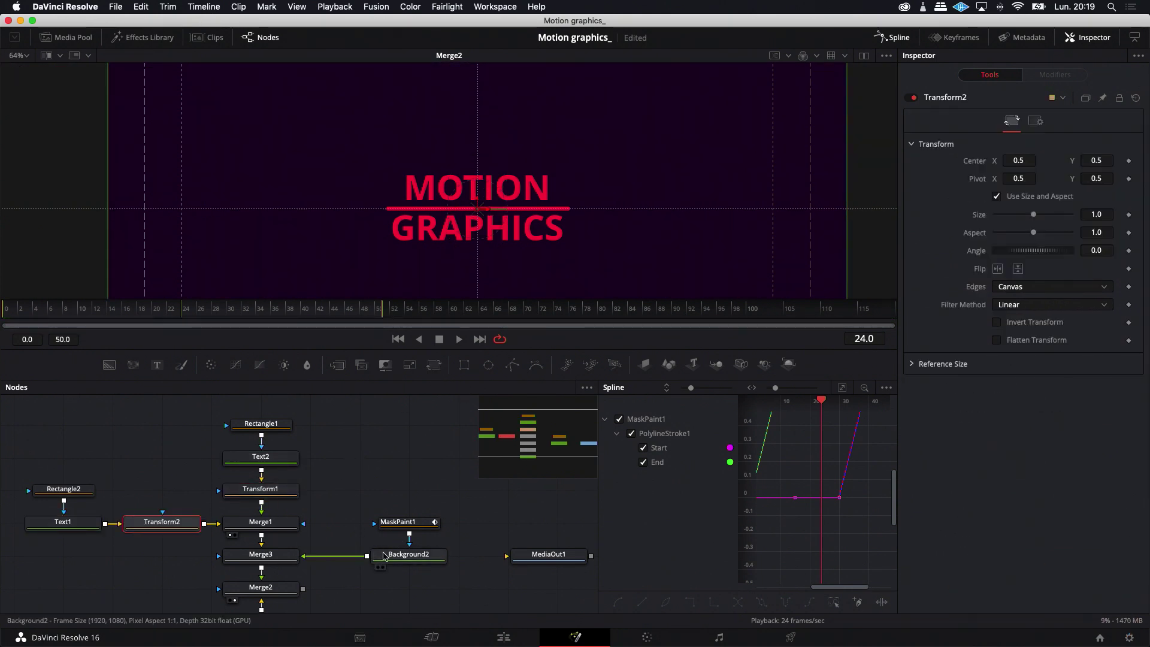
Step: Move Background2 and MaskPaint1 farther from Merge3 and insert a Transform node between Background2 and Merge3
click(408, 558)
mouse_move(419, 497)
mouse_down()
mouse_move(410, 566)
mouse_move(481, 557)
mouse_up()
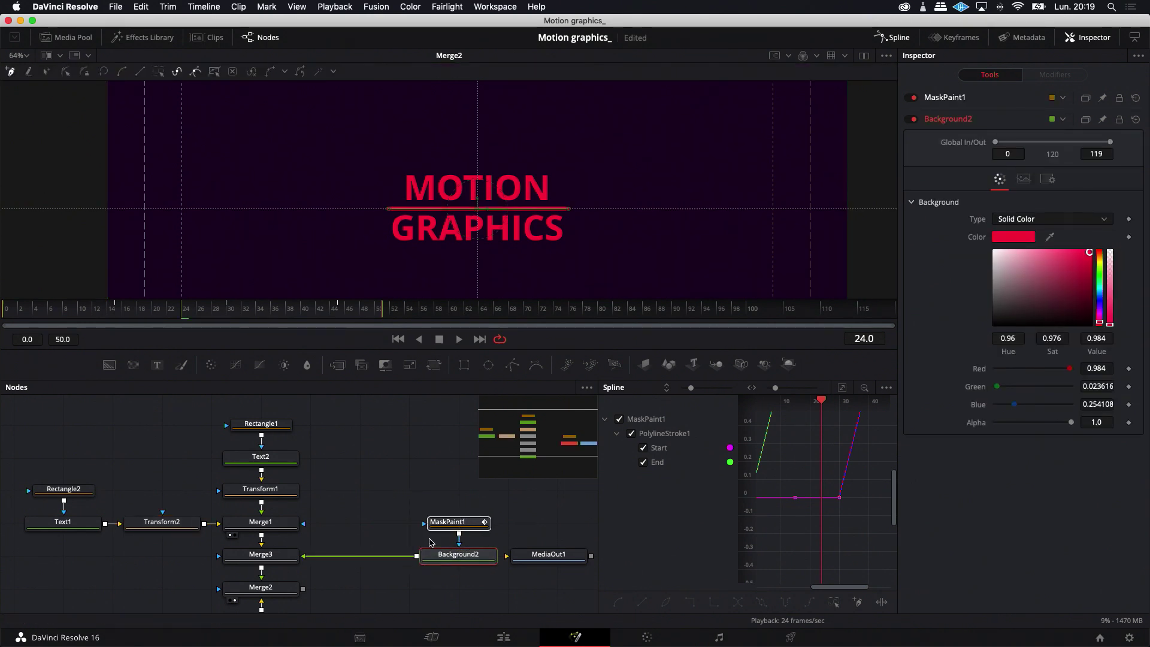
click(433, 364)
click(378, 514)
scroll(400, 494, right, 5)
scroll(400, 492, left, 1)
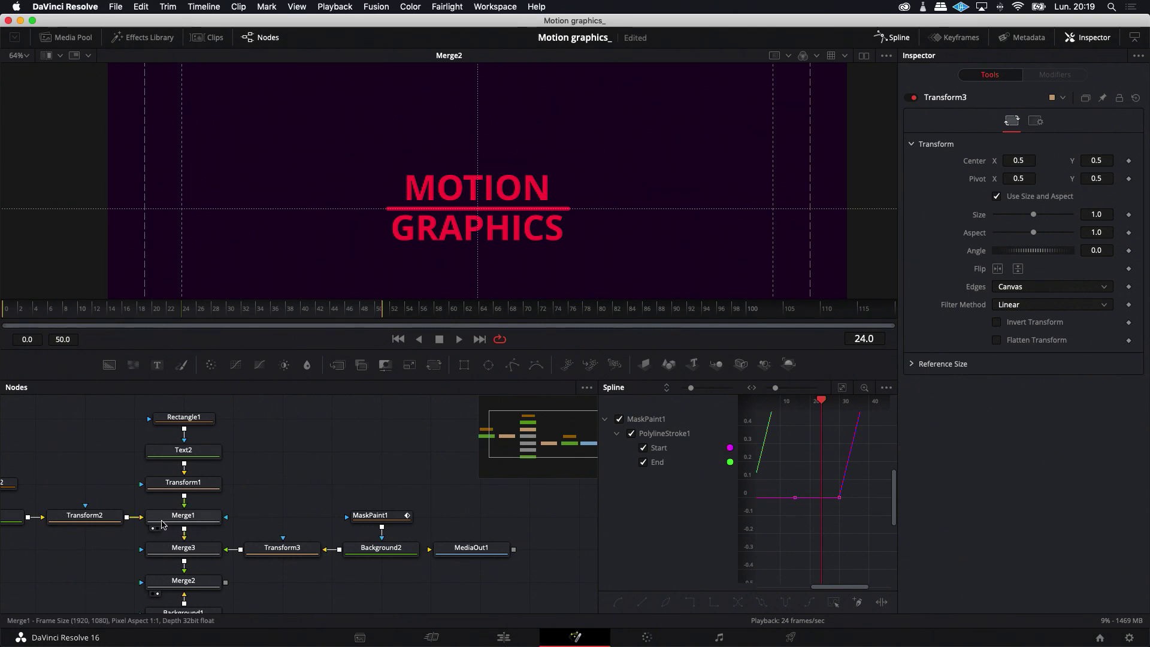
Step: Scale the Merge2 image to fit the viewer and turn off its guides
click(155, 523)
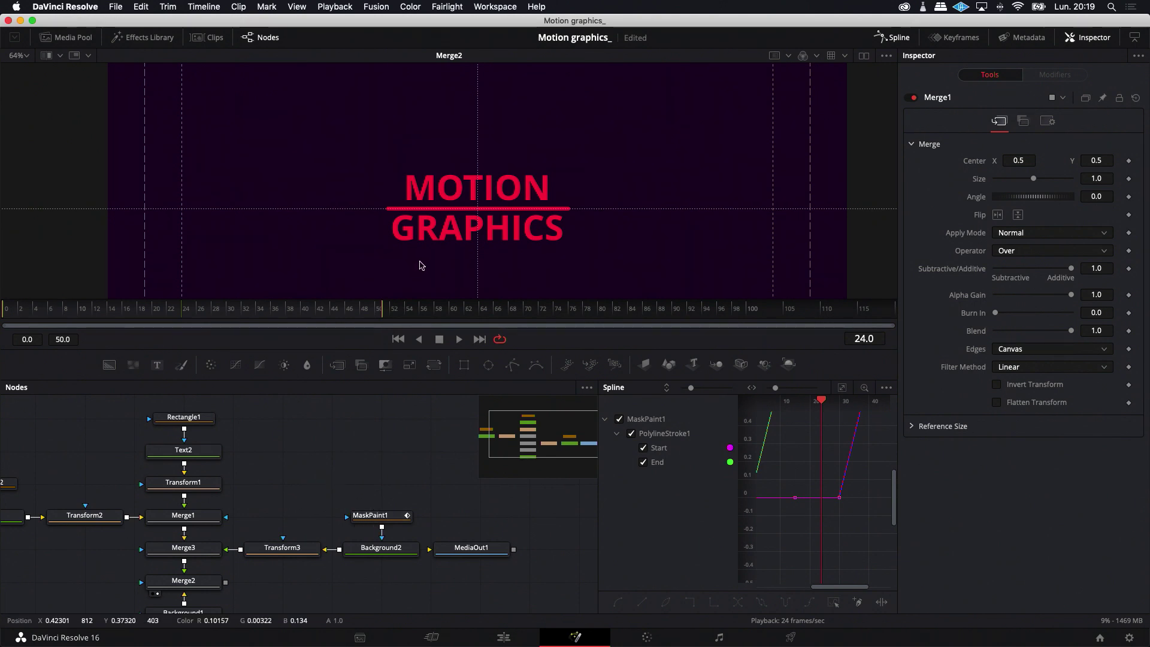
scroll(422, 264, down, 5)
scroll(421, 263, up, 1)
scroll(421, 263, down, 3)
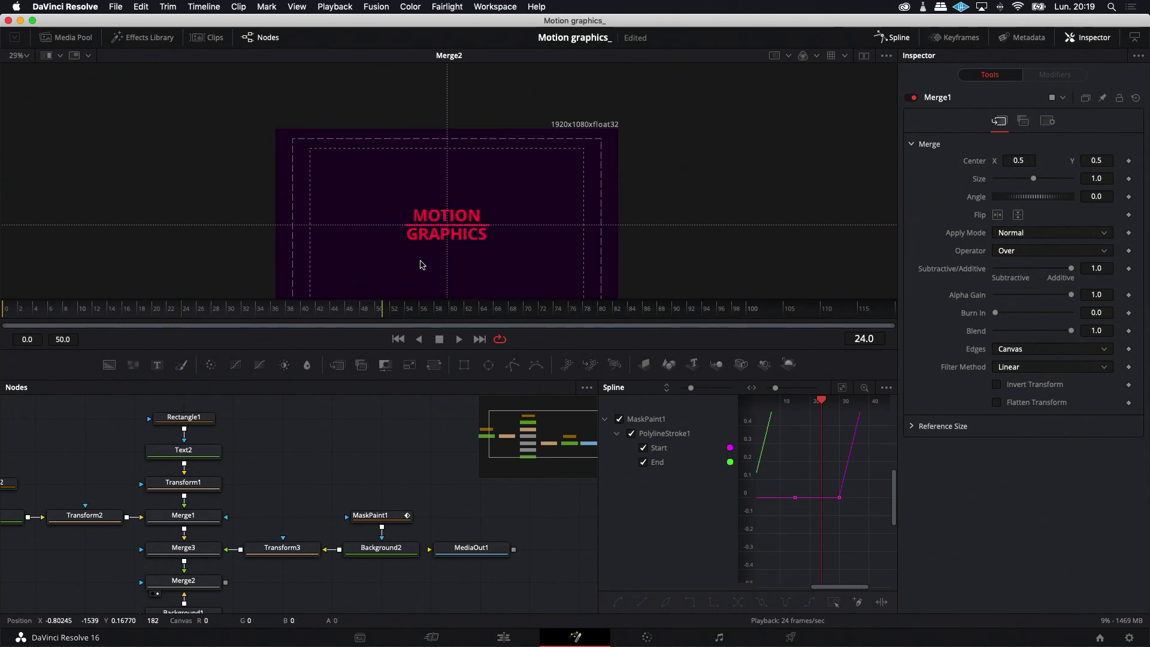
click(27, 56)
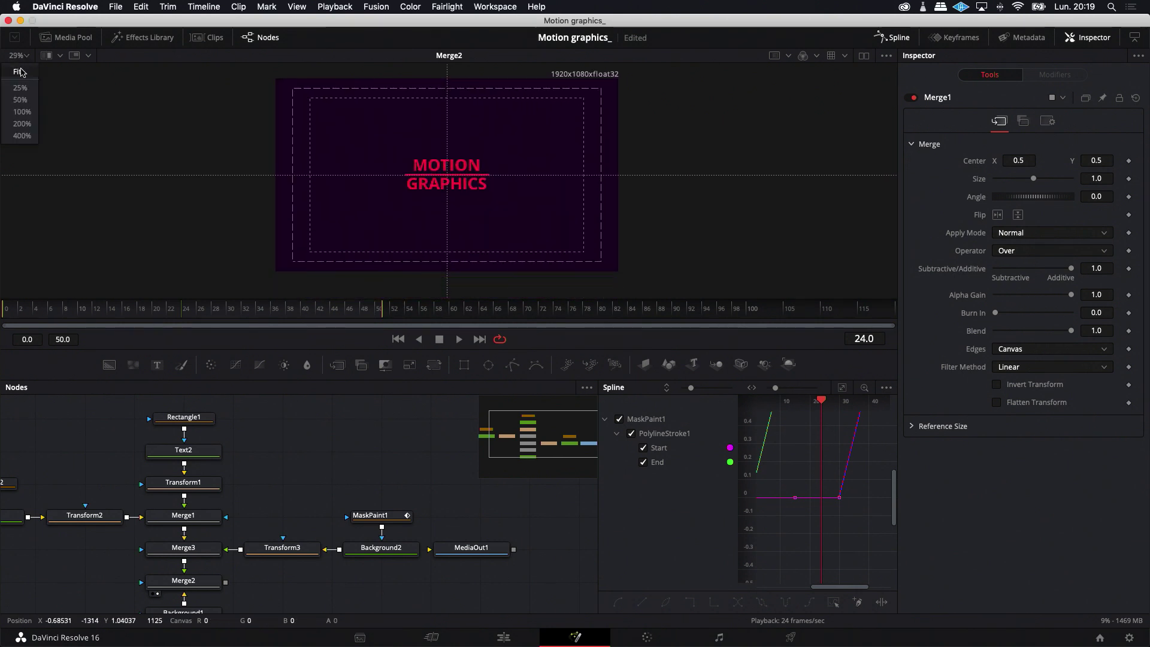
click(22, 67)
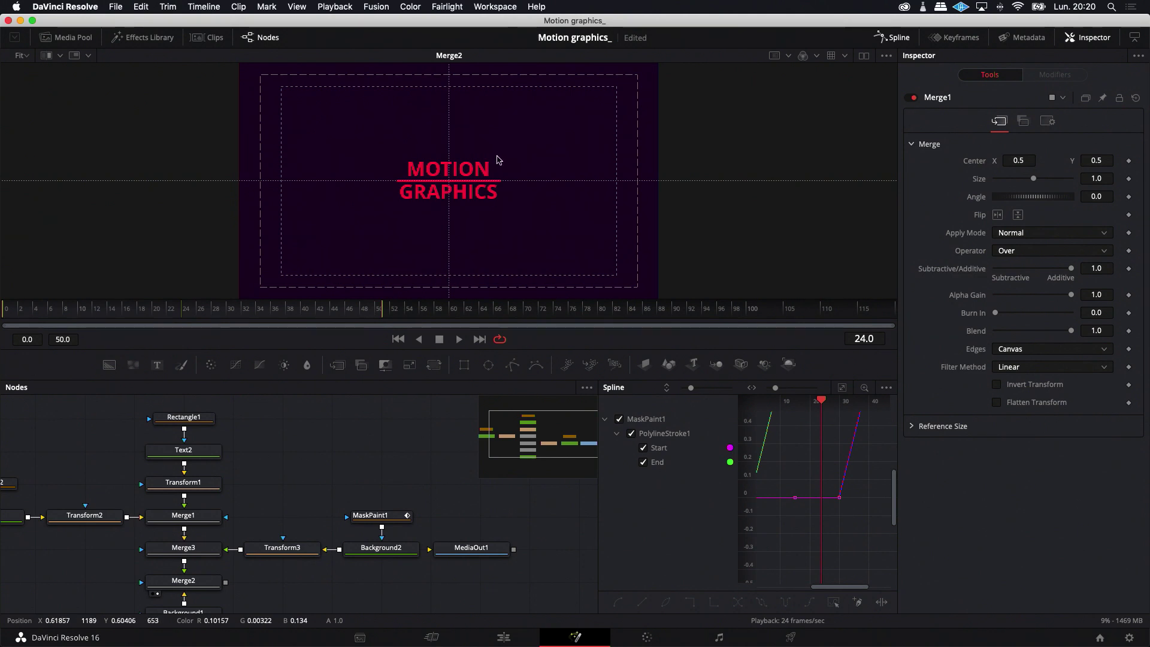
right_click(477, 170)
mouse_move(503, 192)
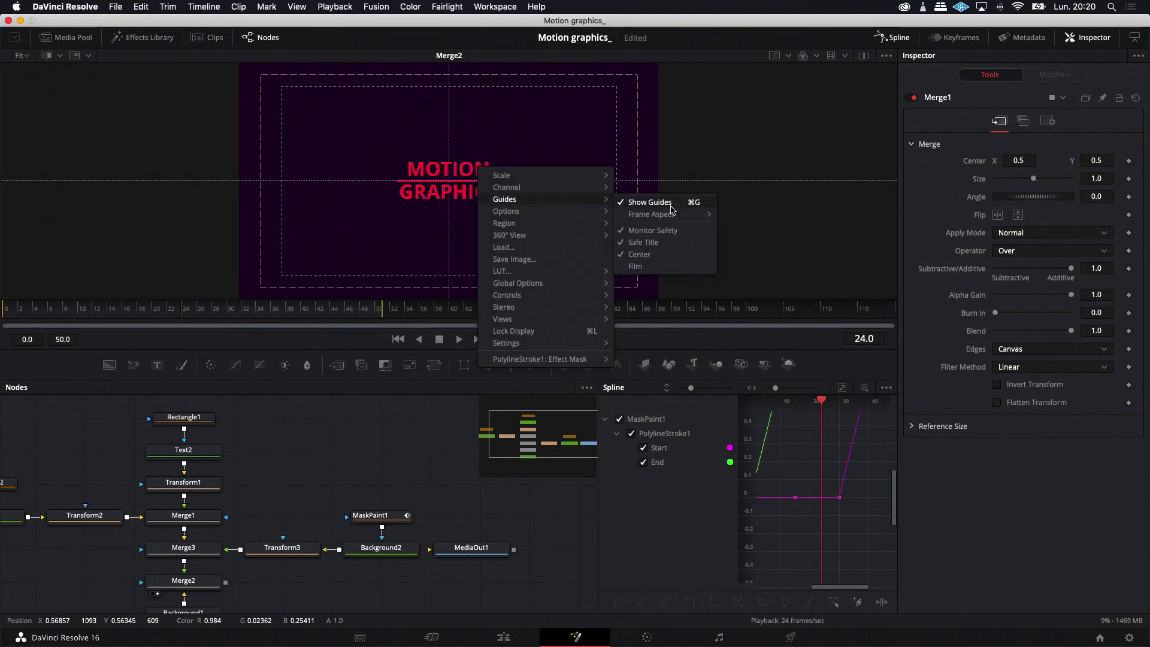
click(656, 201)
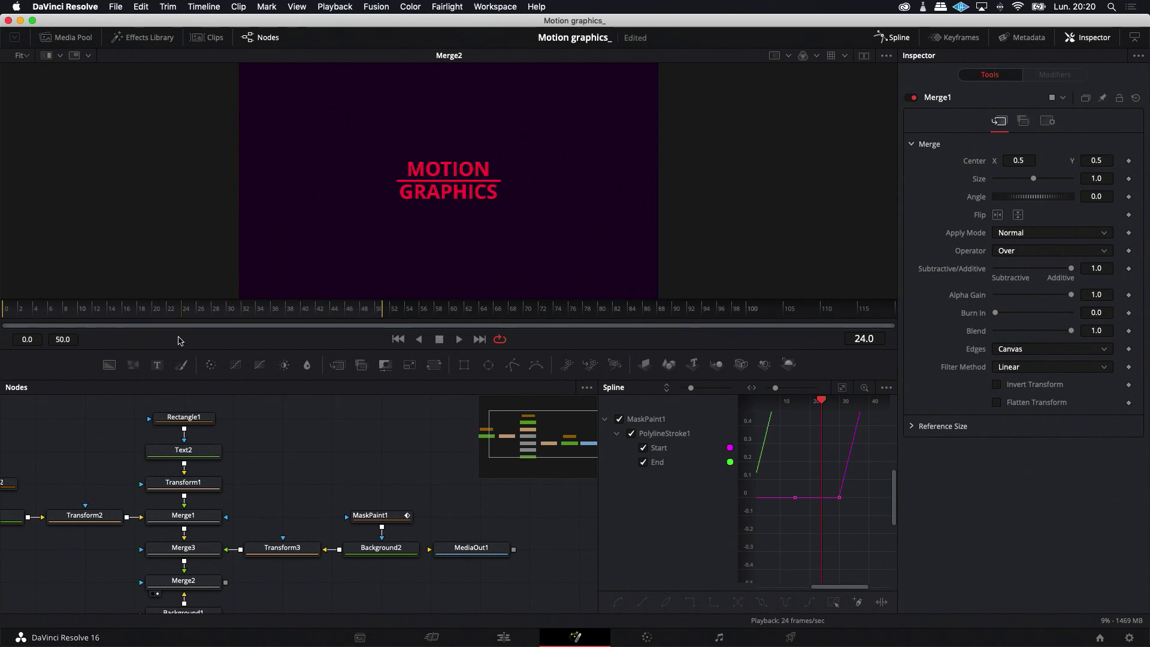
Step: Add a Custom Tool node in an empty area of the node graph and pin its controls in the Inspector
right_click(328, 456)
mouse_move(362, 293)
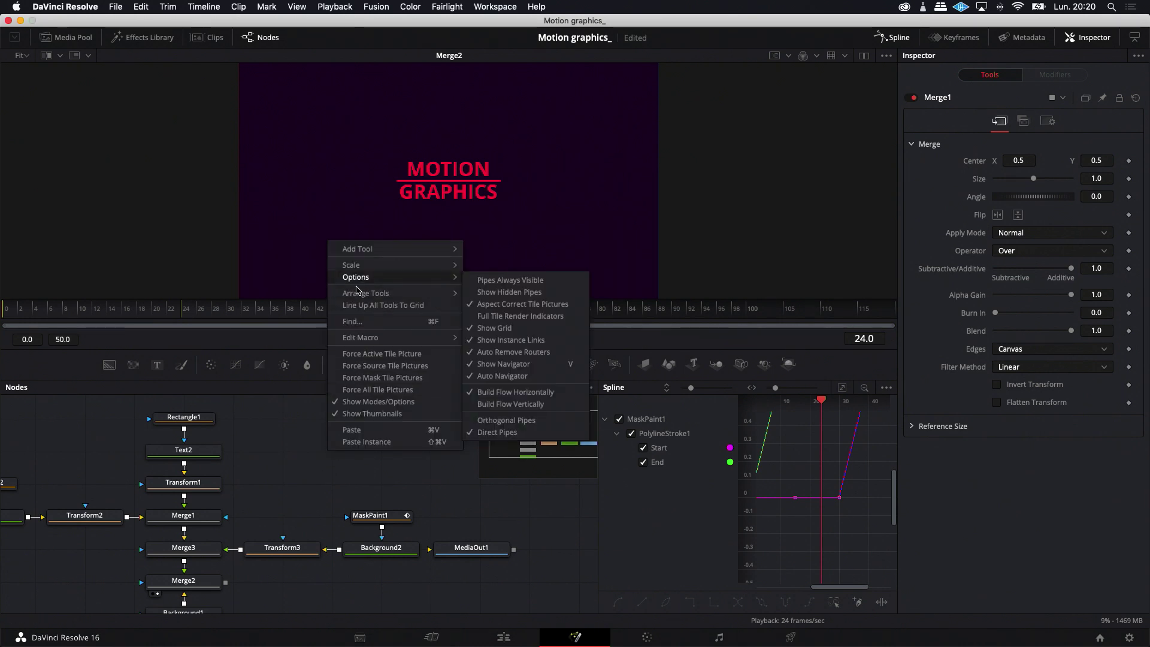
mouse_move(358, 249)
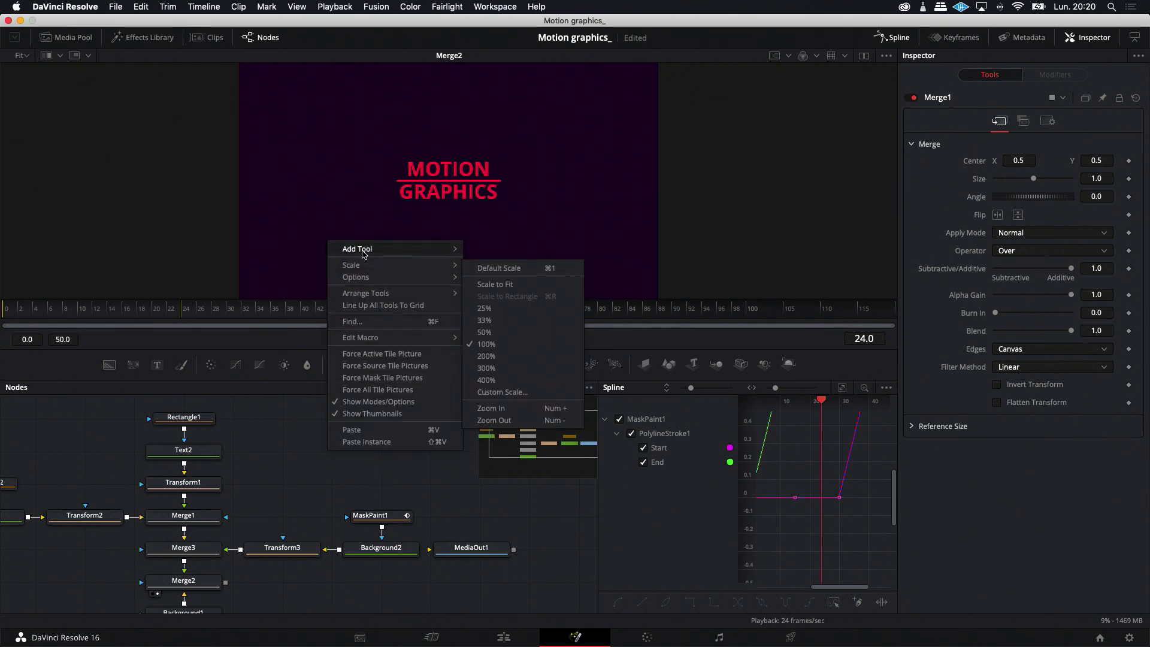
mouse_move(501, 411)
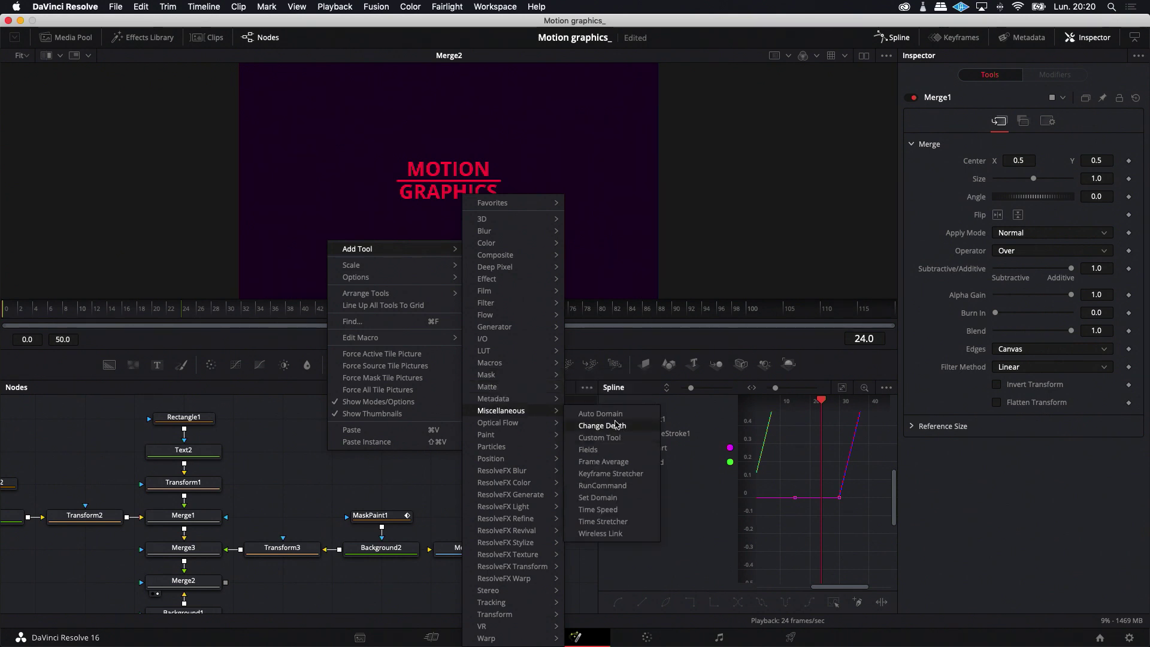
click(599, 437)
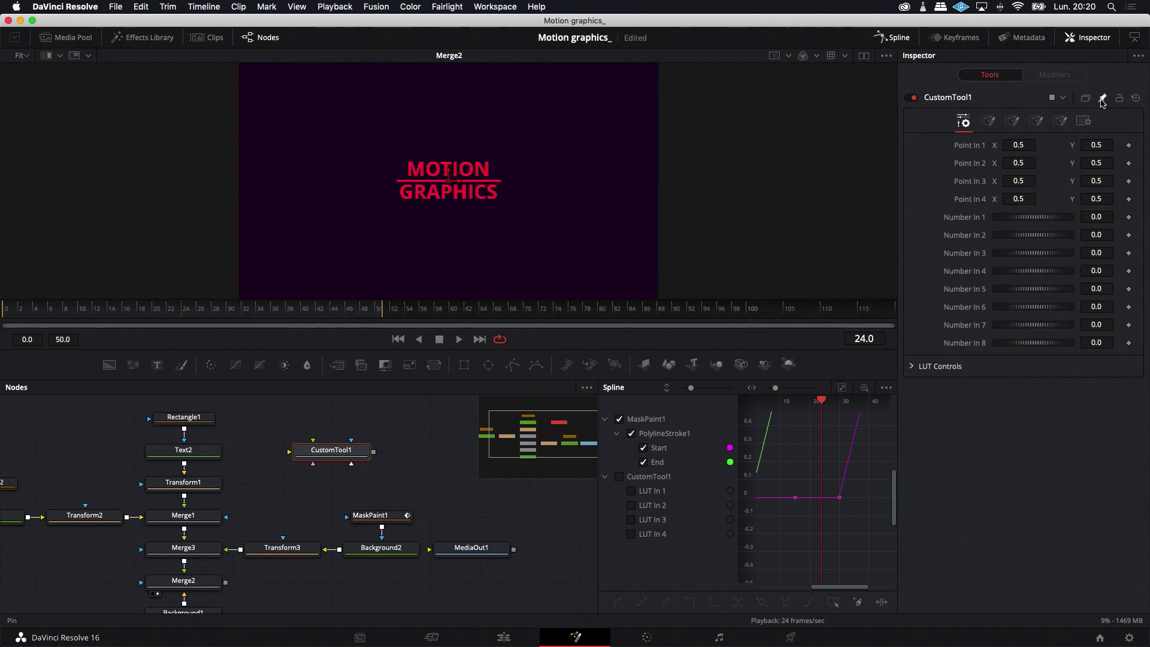
Step: Add an expression to Transform1's Angle that links it to CustomTool1.NumberIn1
click(183, 482)
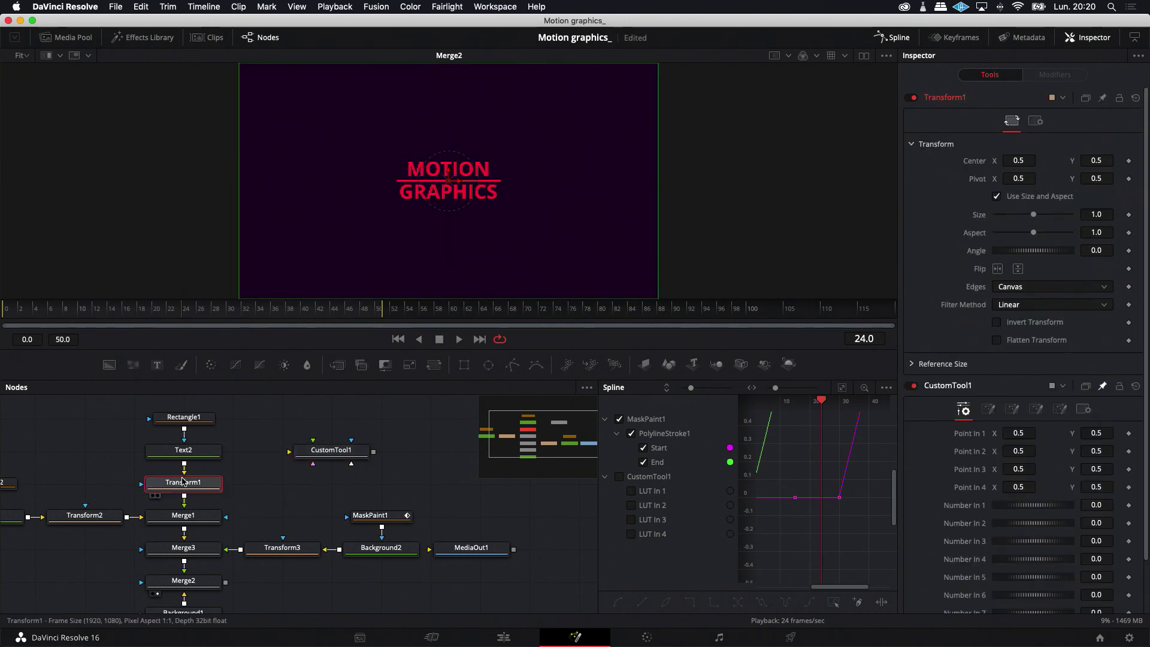
right_click(978, 253)
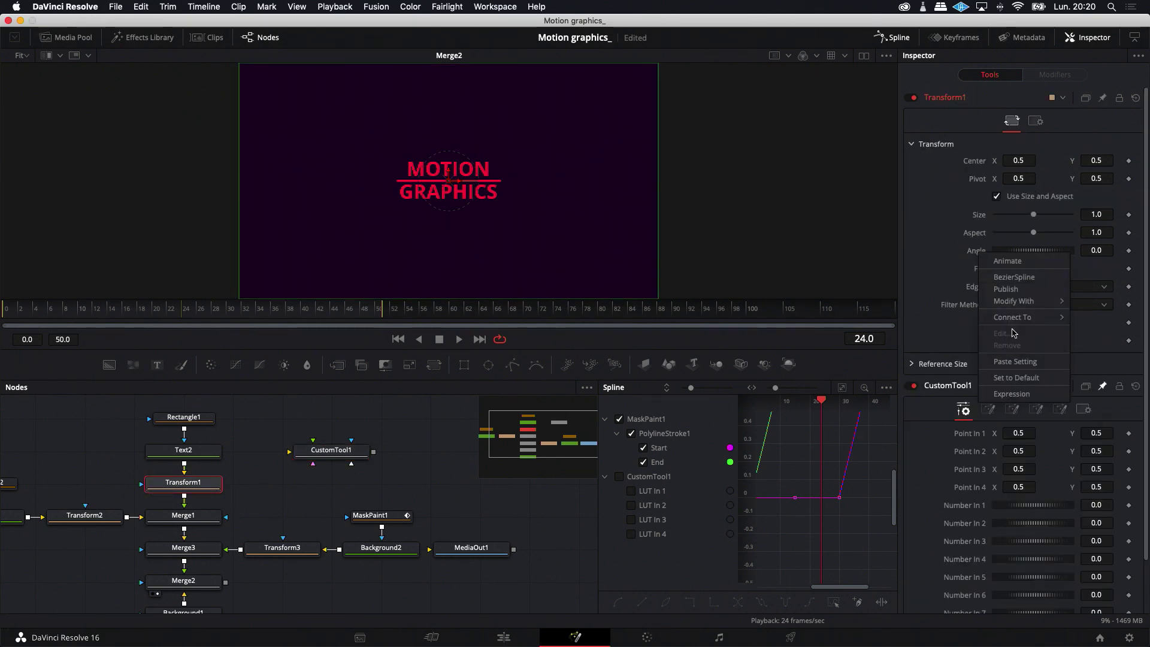
click(1012, 393)
drag(998, 268, 966, 522)
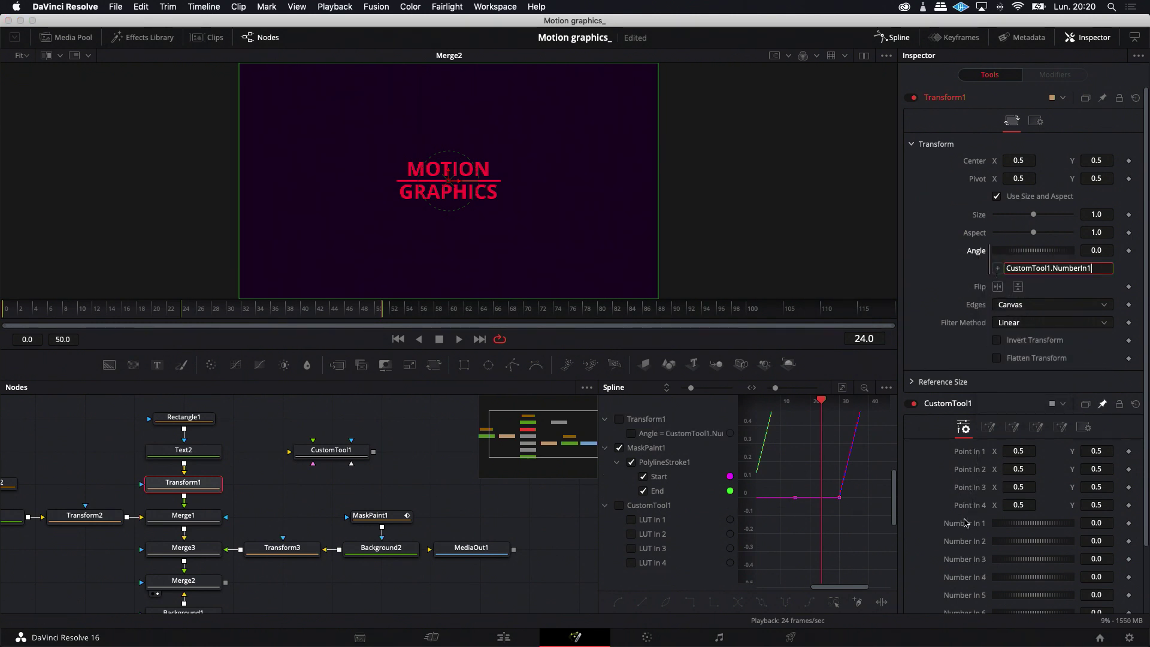
Step: Link Transform2's Angle to CustomTool1's Number In 1 with an expression
click(78, 518)
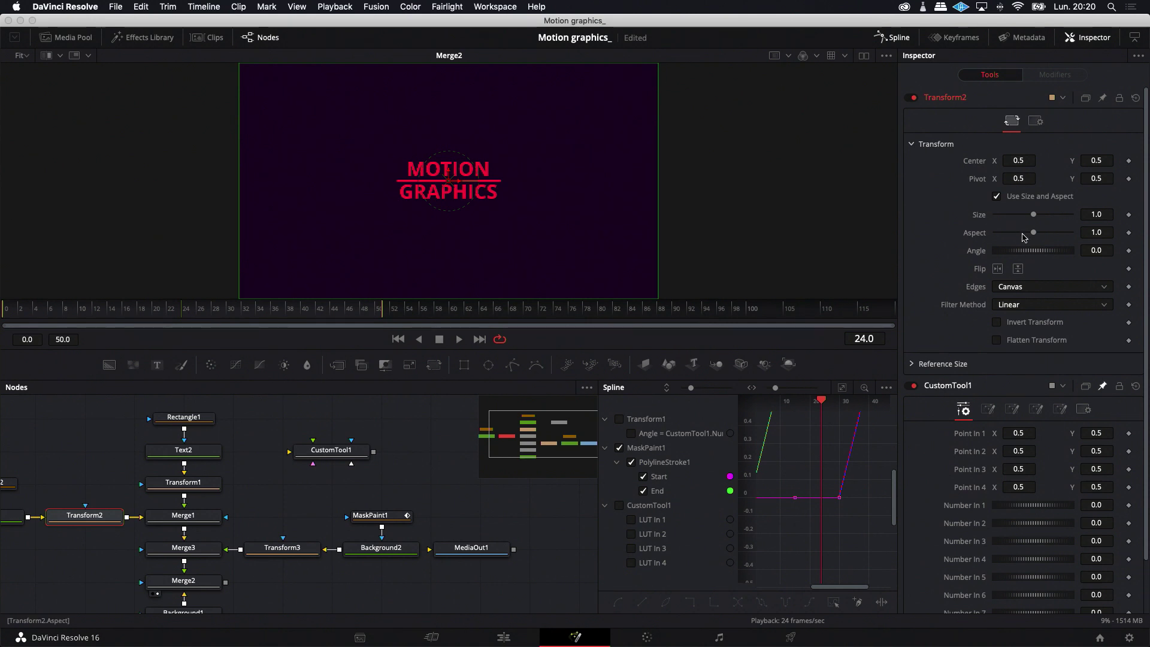
right_click(978, 252)
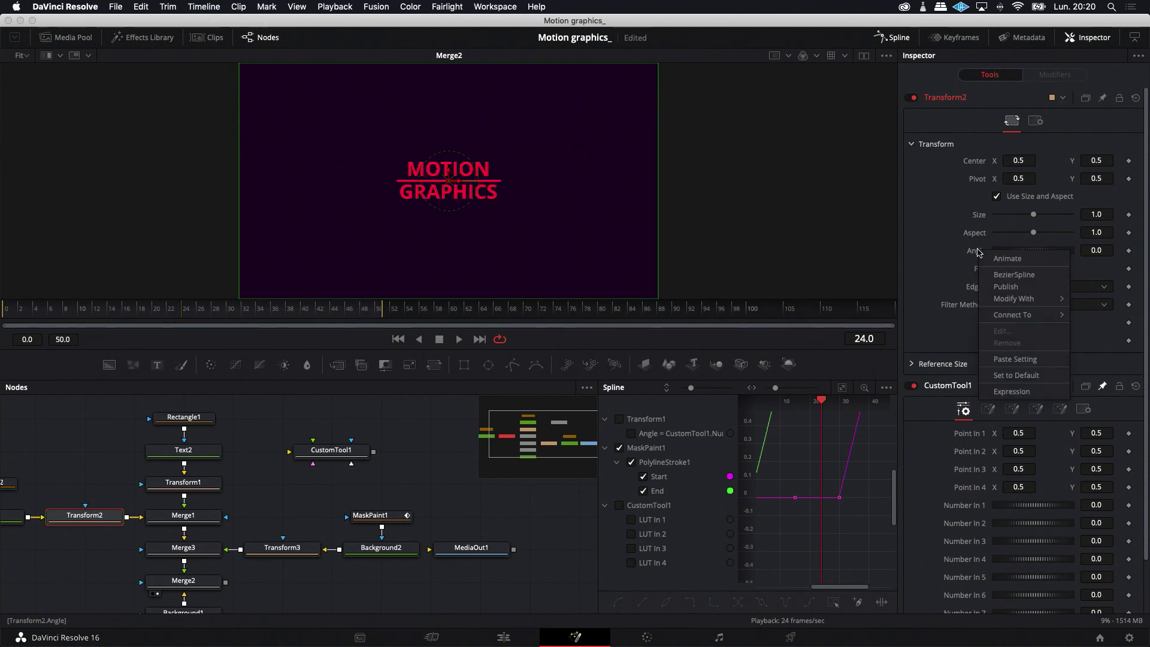
click(1006, 392)
drag(997, 268, 958, 524)
Step: Give Transform3's Angle an expression linked to CustomTool1.NumberIn1
click(262, 548)
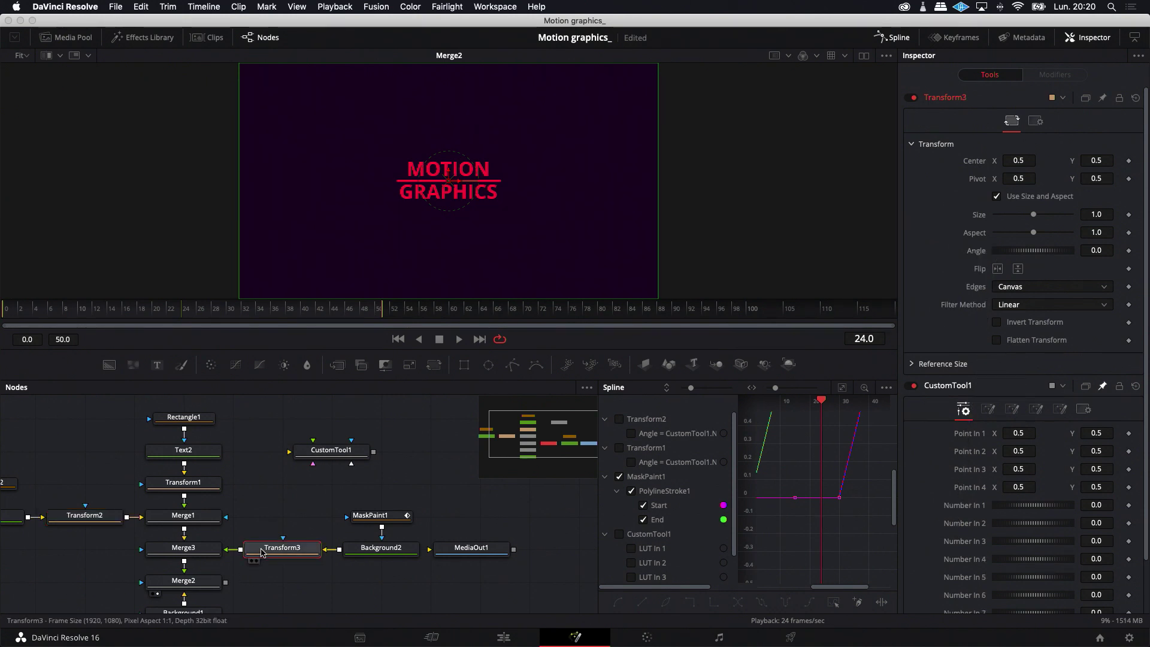
right_click(977, 253)
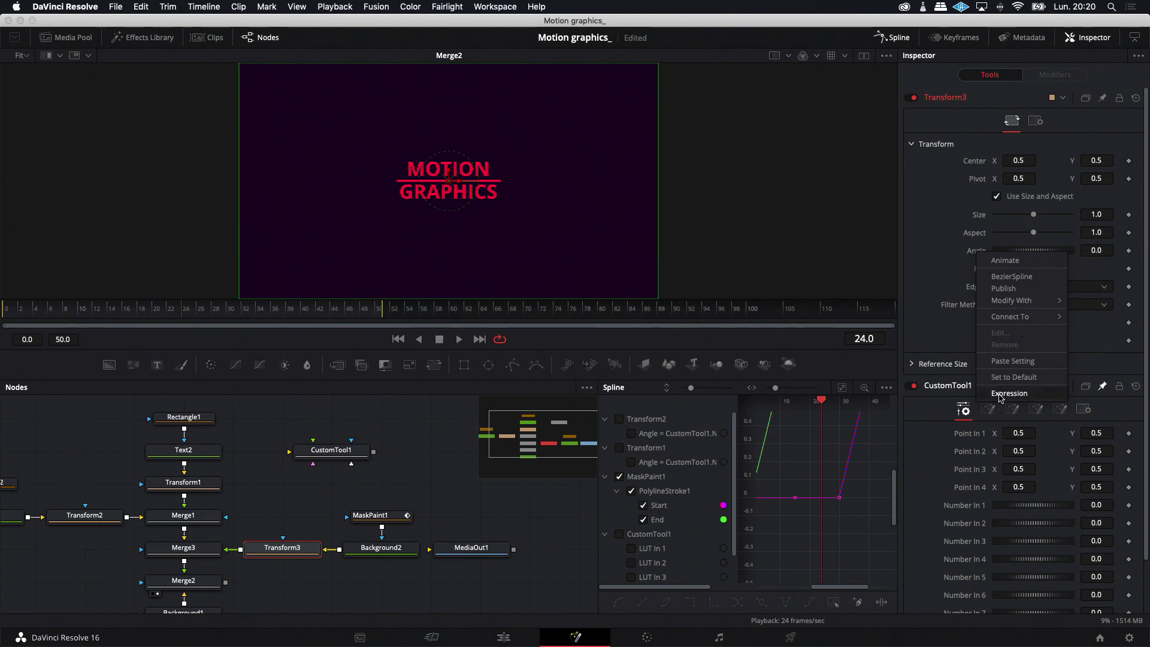
click(1003, 393)
drag(997, 269, 957, 524)
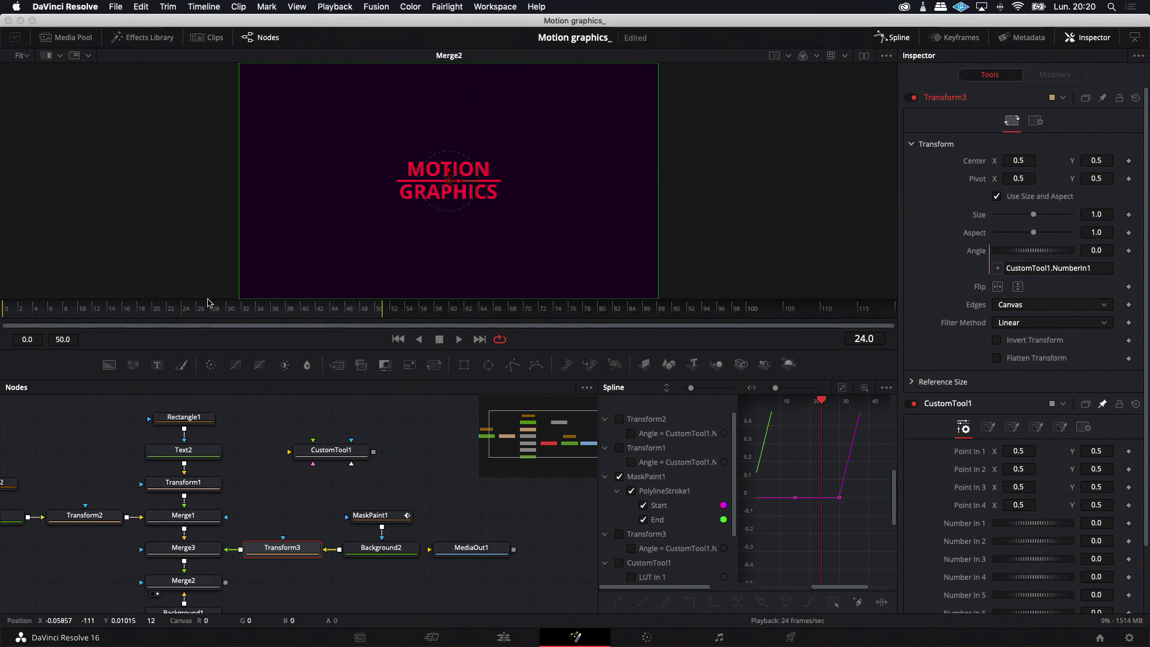
Step: Keyframe CustomTool1's Number In 1 at 0 on frame 15 and at 360 on frame 30
drag(181, 315, 118, 316)
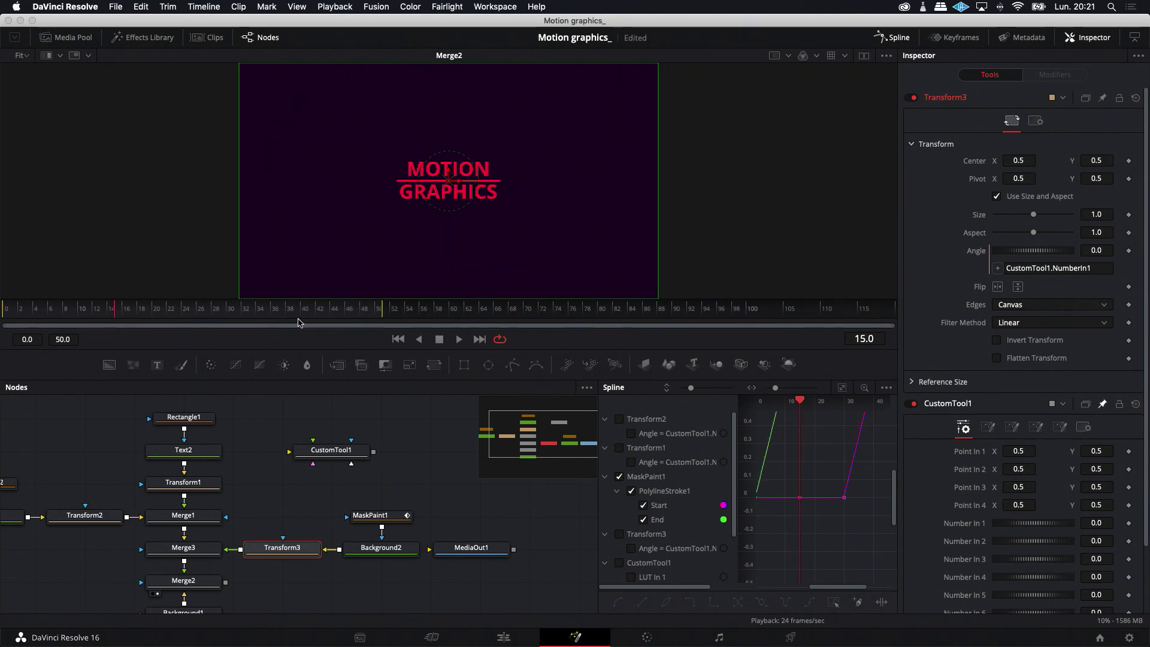
click(843, 388)
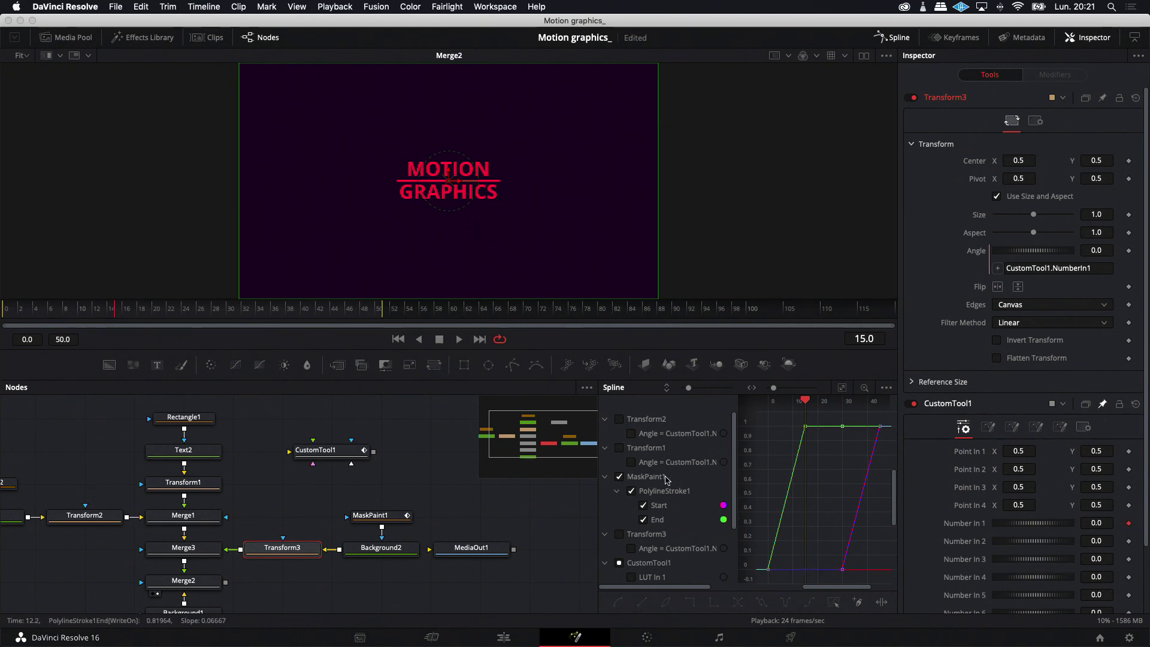
drag(113, 312, 232, 323)
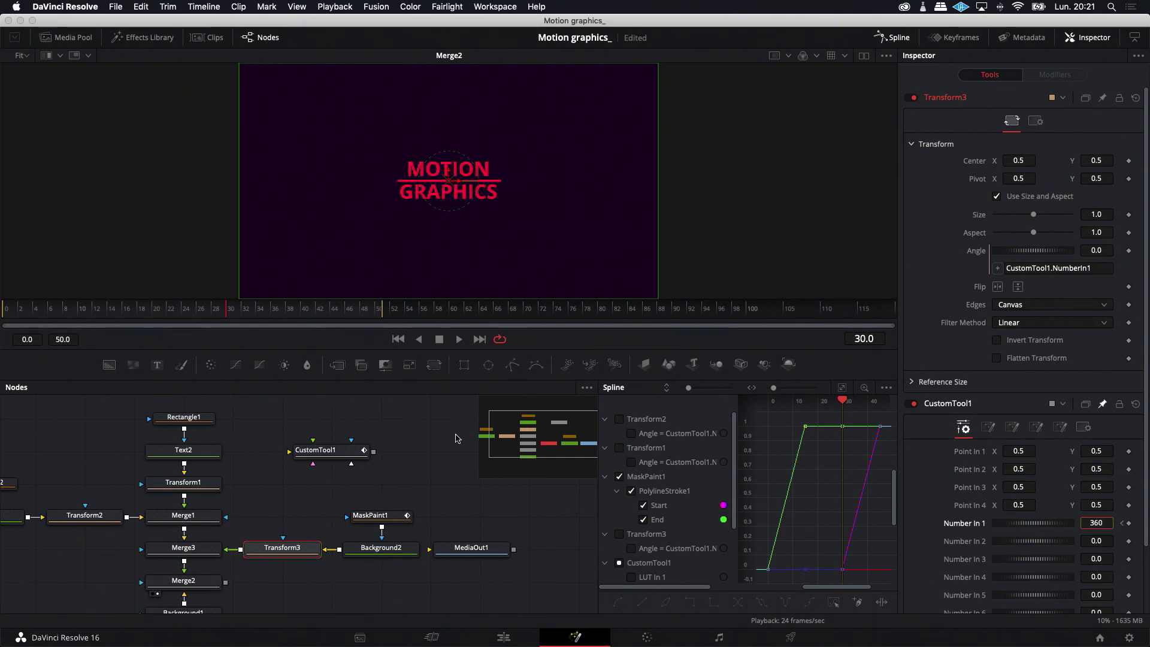
key(Return)
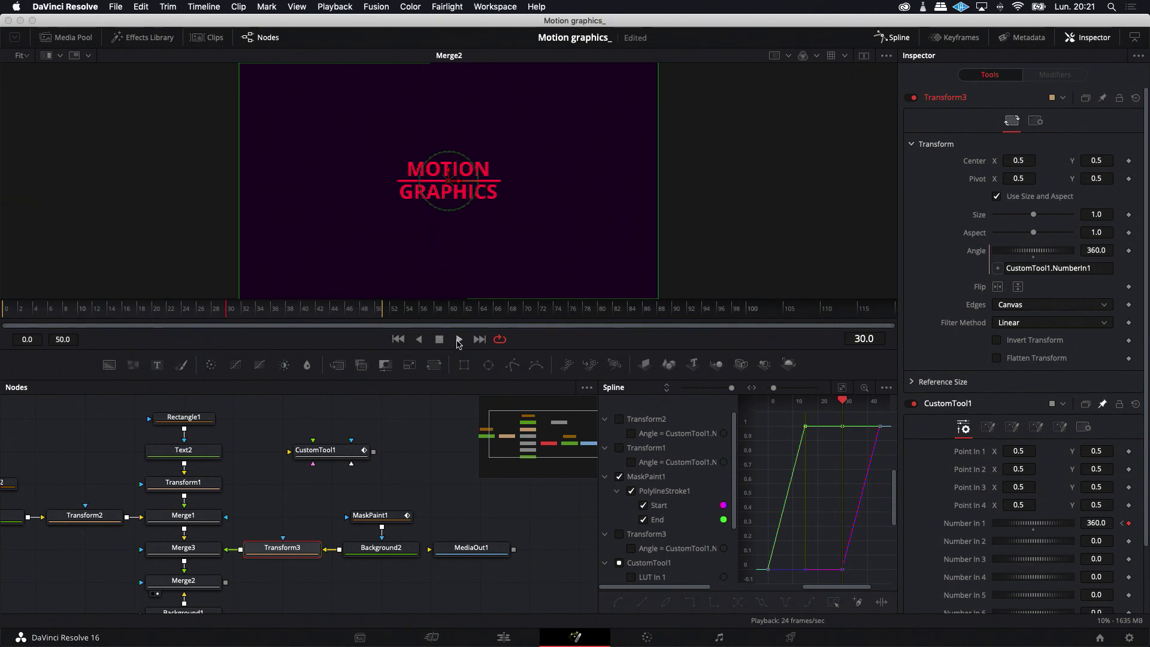
Step: Play back the title to check the rotation, stop it, and deselect the Transform3 node
click(459, 339)
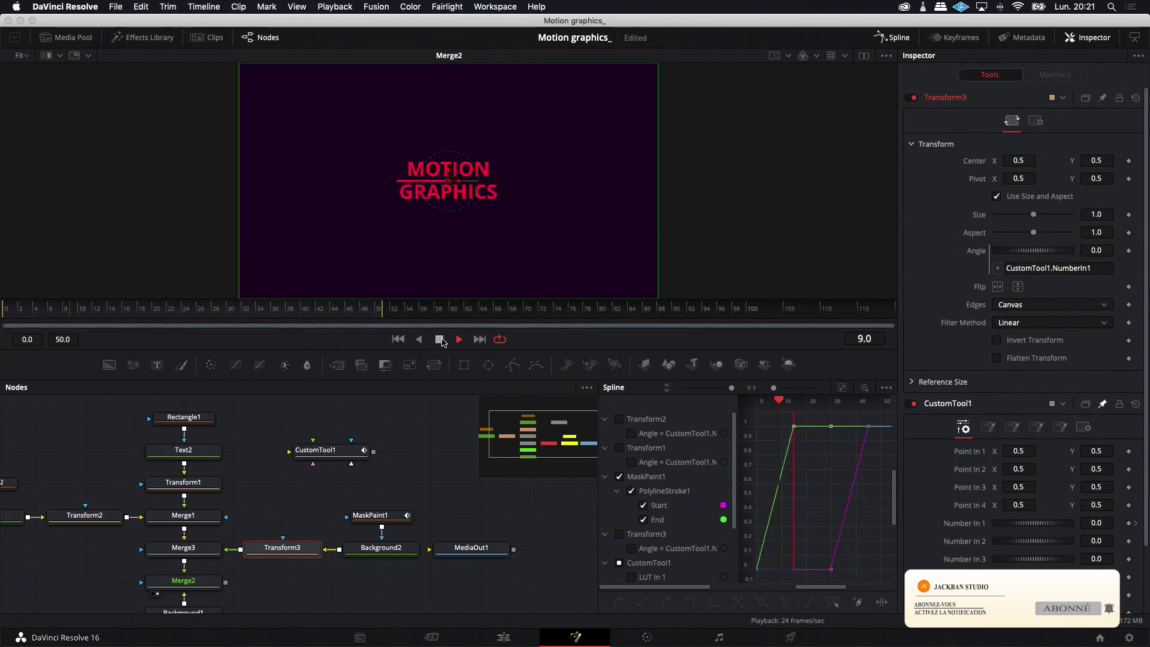
click(441, 340)
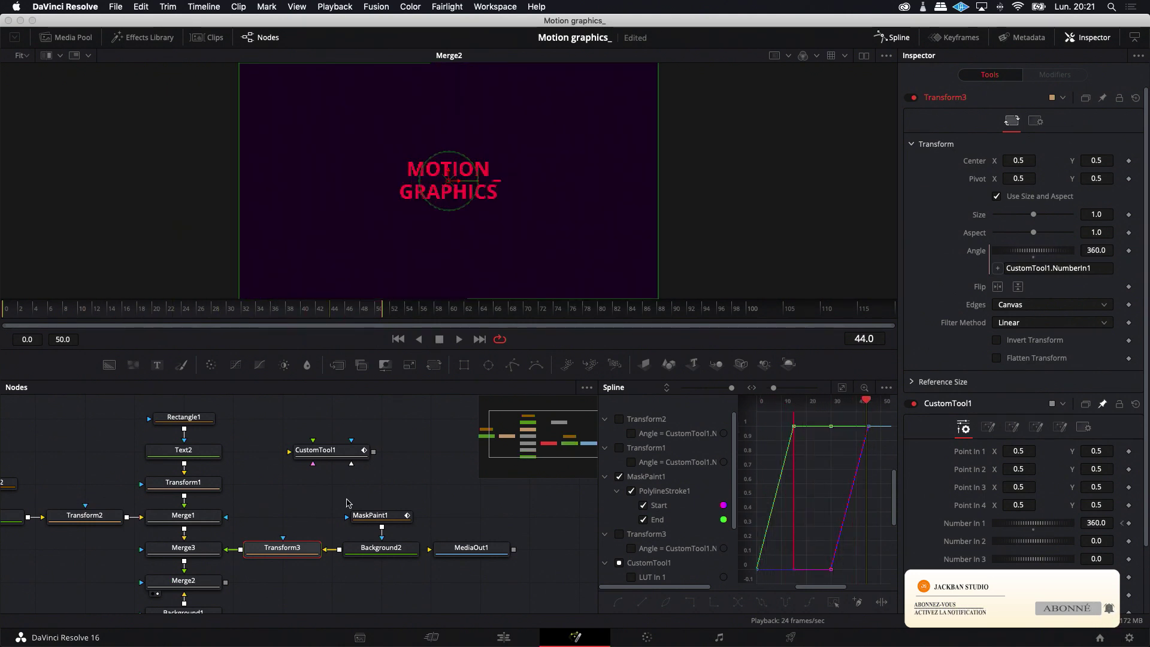
click(349, 503)
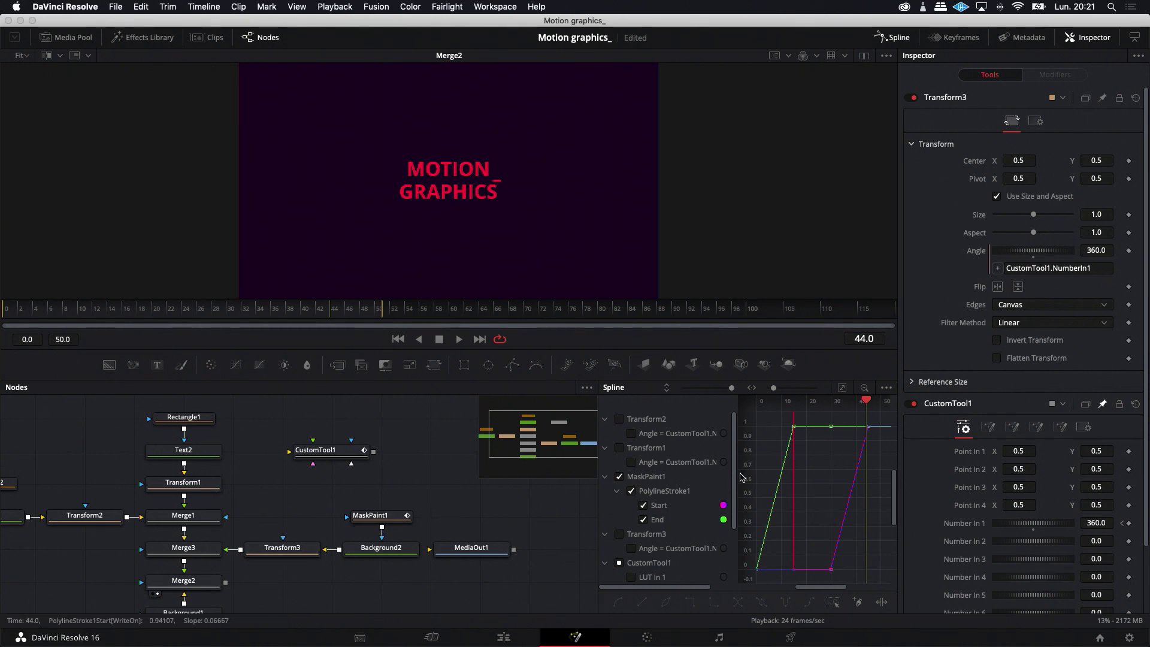
Step: Isolate CustomTool1's Number In 1 curve in the Spline editor and reverse its two keyframes
click(631, 491)
scroll(657, 501, down, 3)
scroll(658, 490, up, 3)
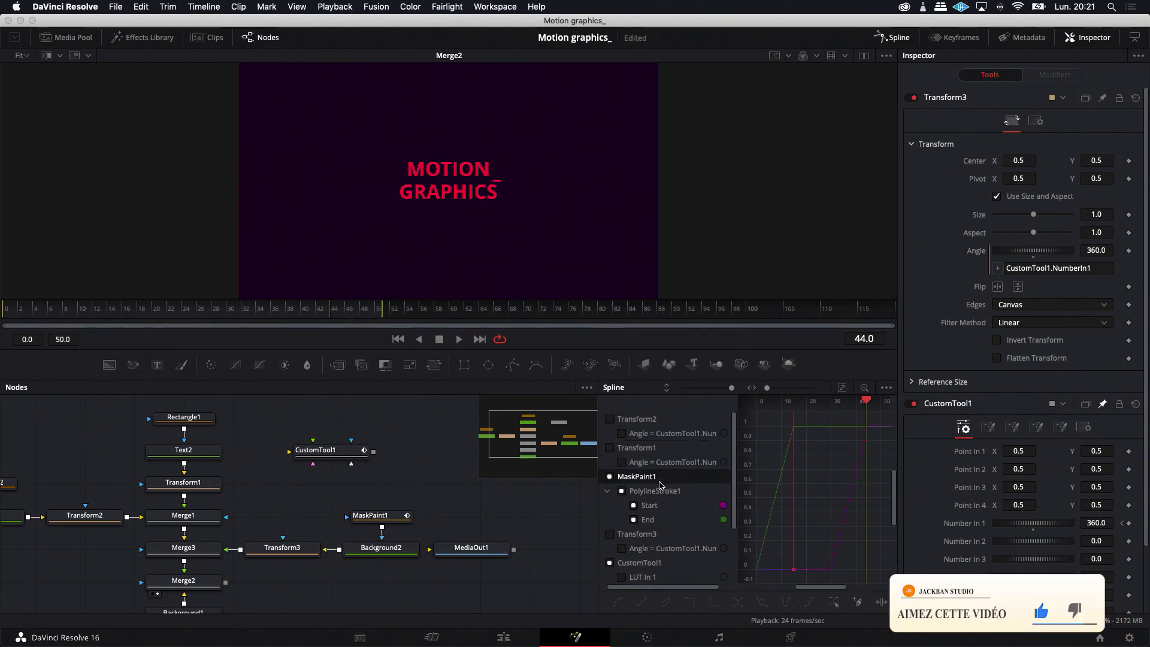
scroll(659, 485, down, 4)
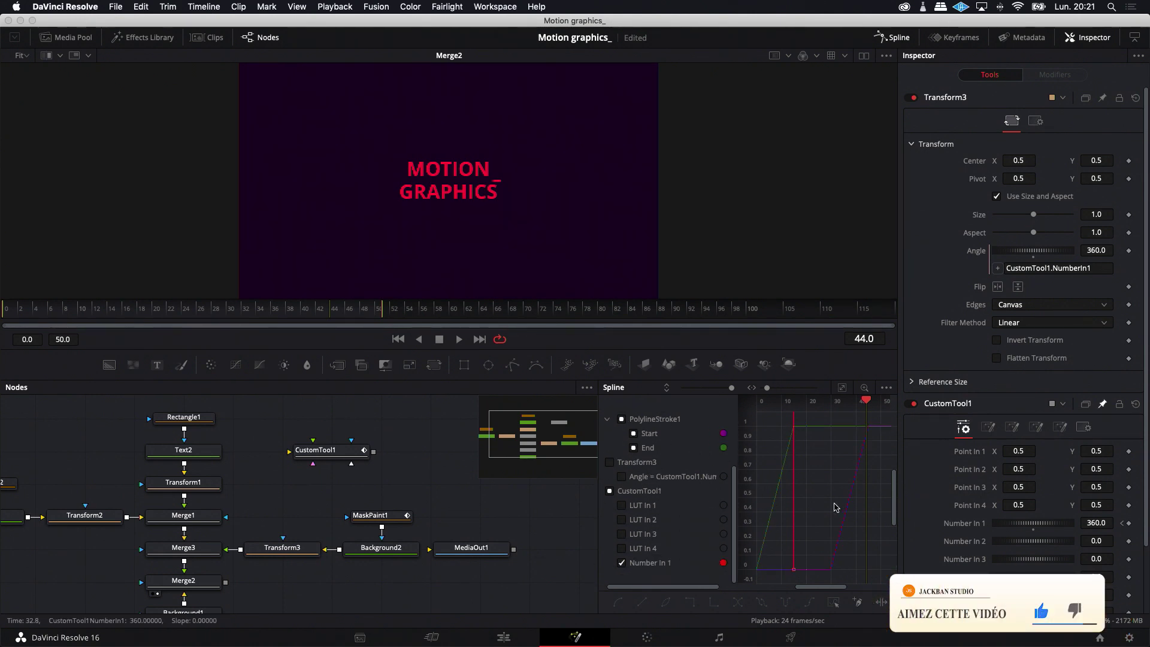
click(842, 388)
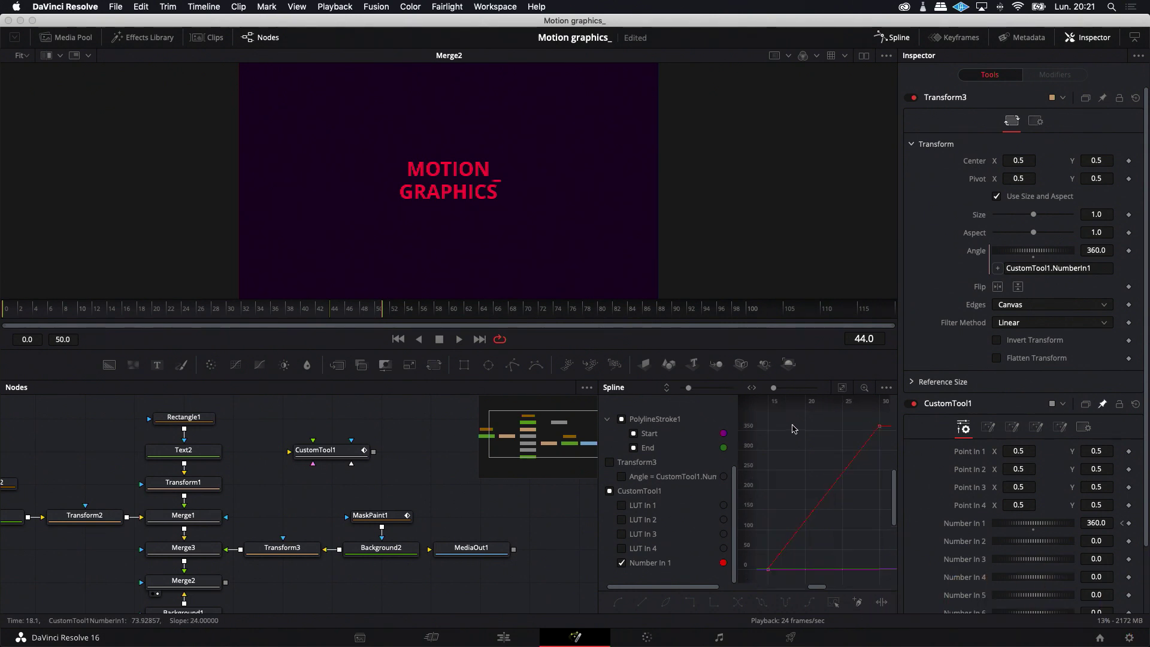
drag(890, 423, 768, 574)
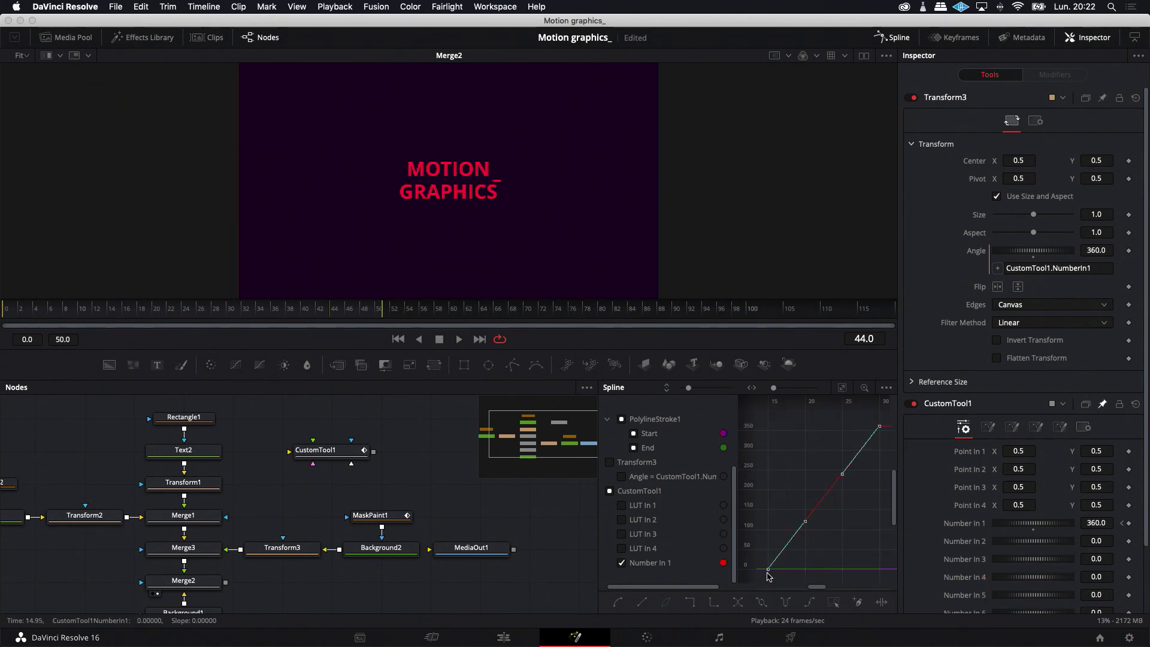
right_click(768, 573)
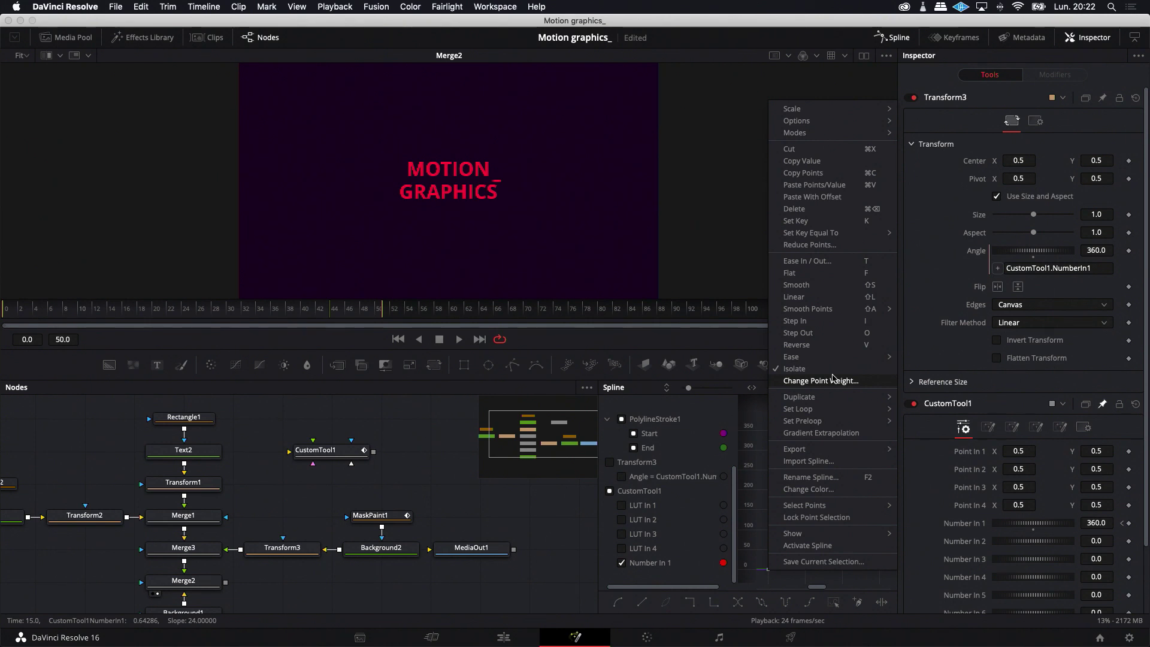
click(831, 344)
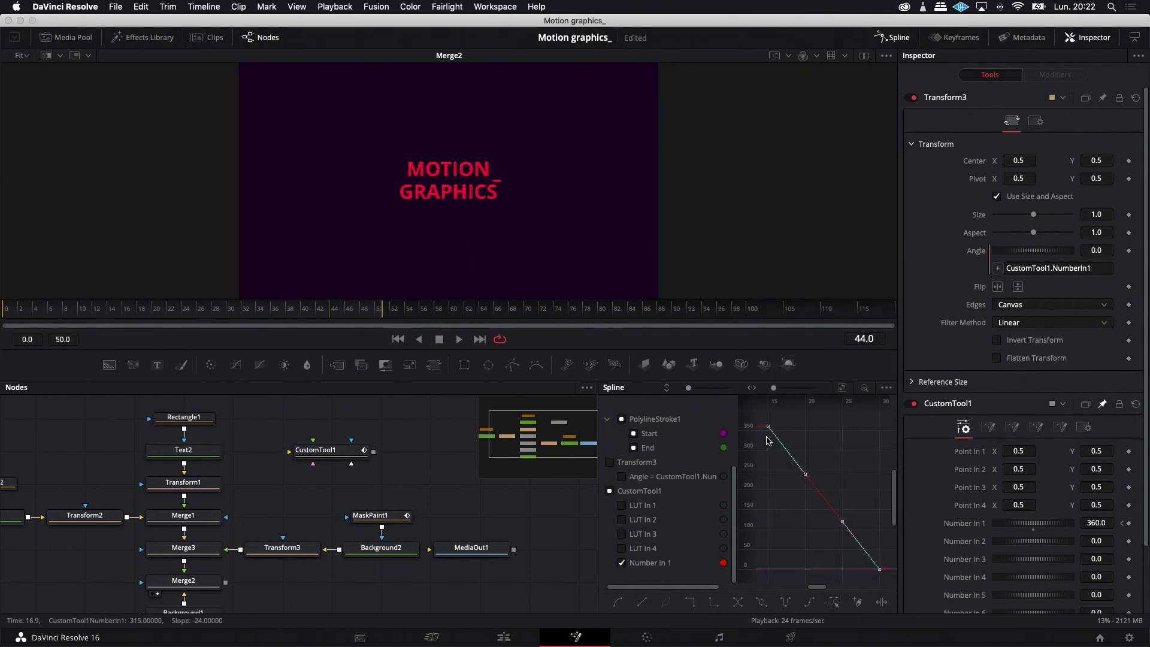
Step: Smooth the Number In 1 curve, extend its first keyframe's handle horizontally to about frame 30, and preview the animation
click(618, 602)
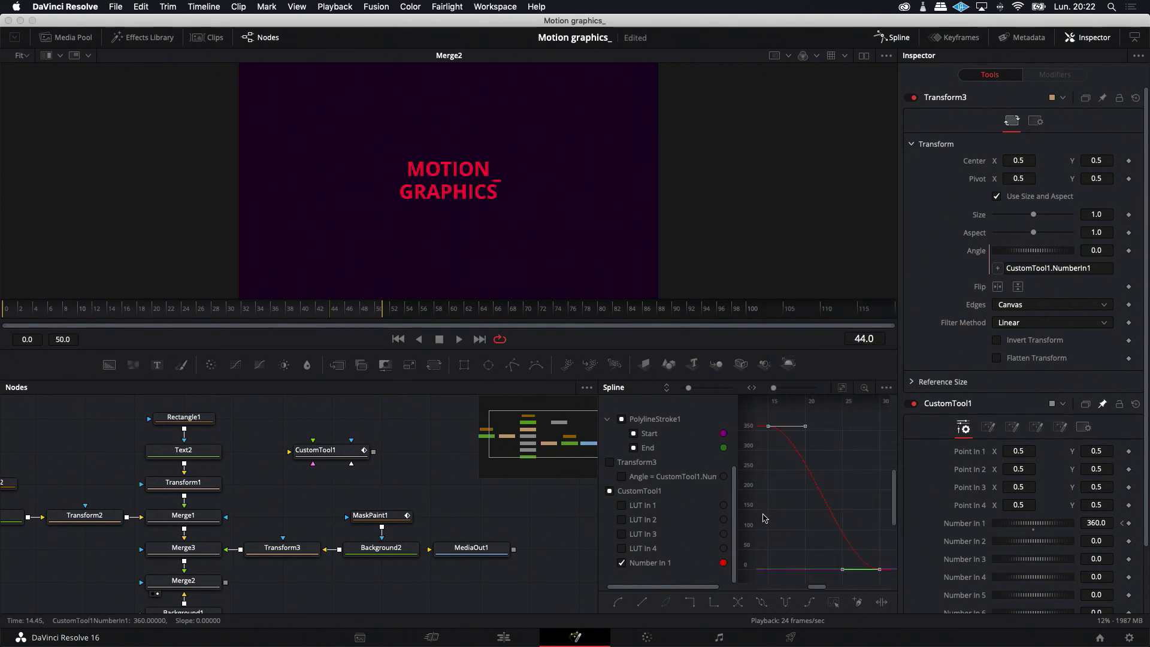
drag(805, 427, 879, 427)
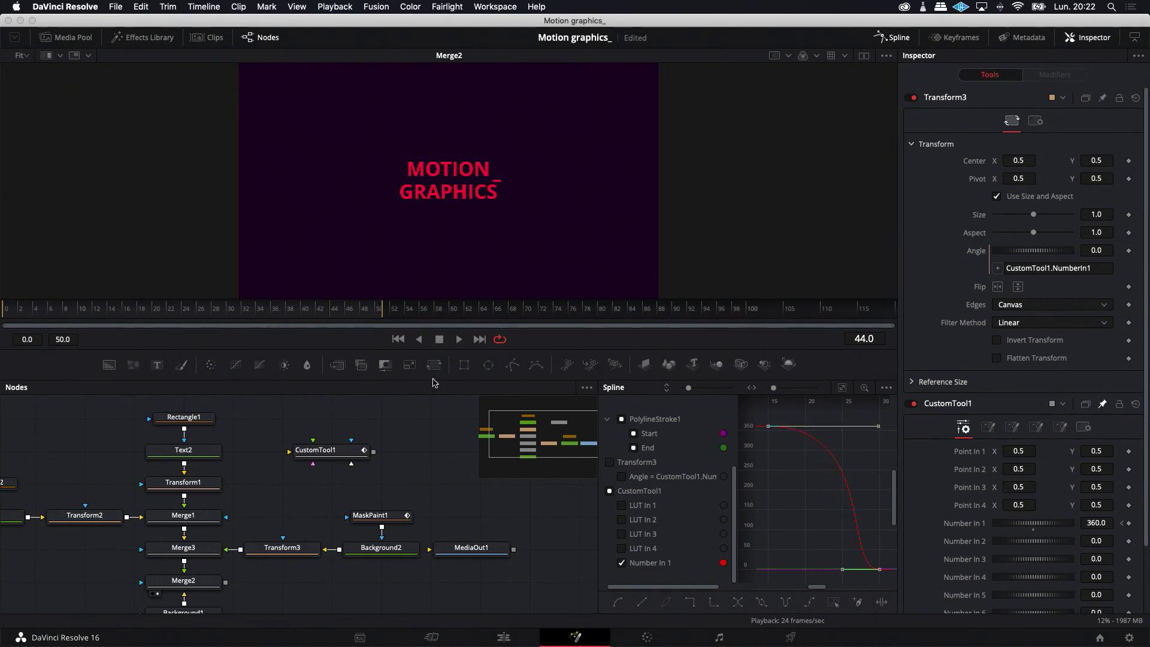
click(460, 339)
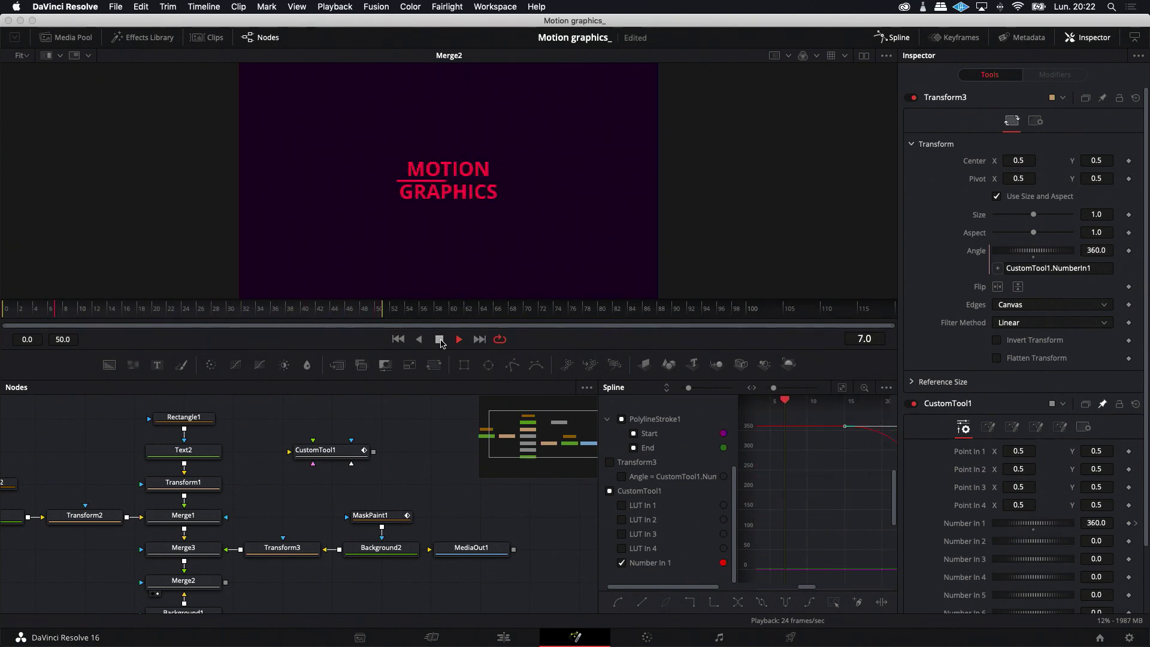
click(439, 340)
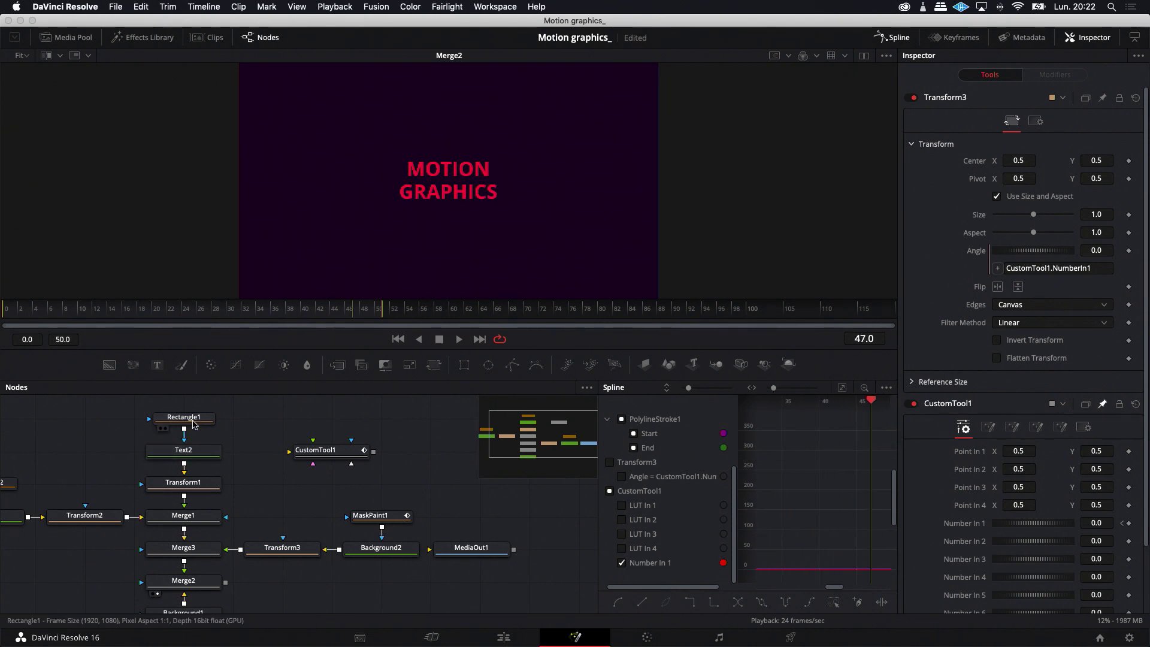
Step: Isolate MaskPaint1's PolylineStroke1 Start curve in the Spline editor, fit it to view, and smooth its last two keyframes
click(371, 516)
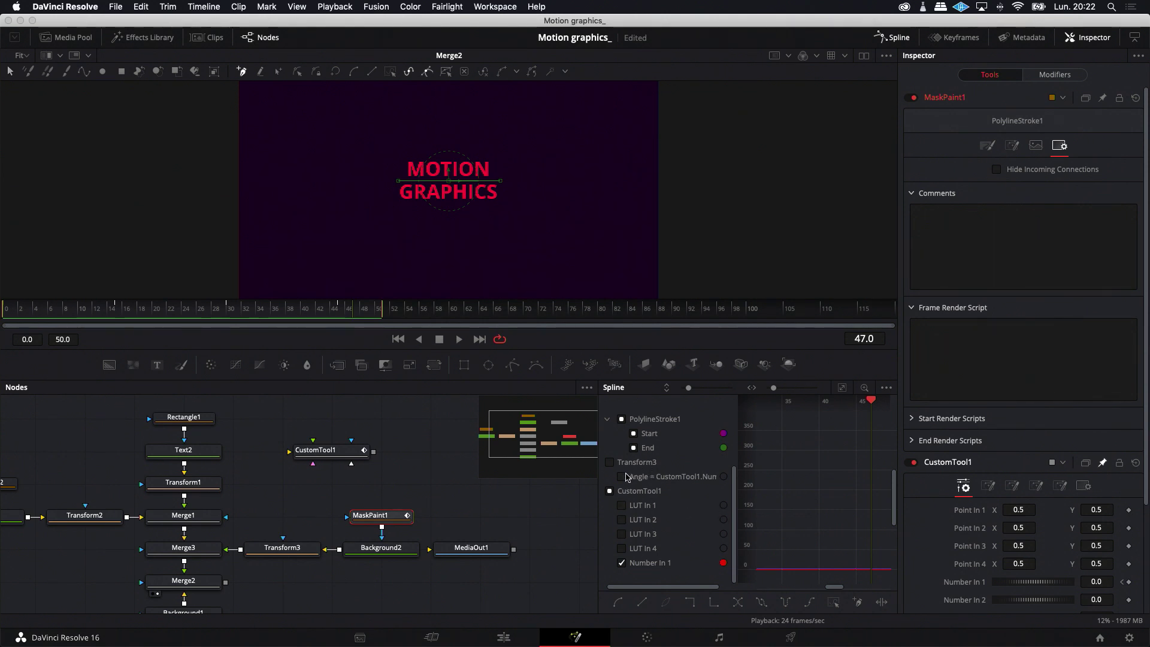
click(610, 491)
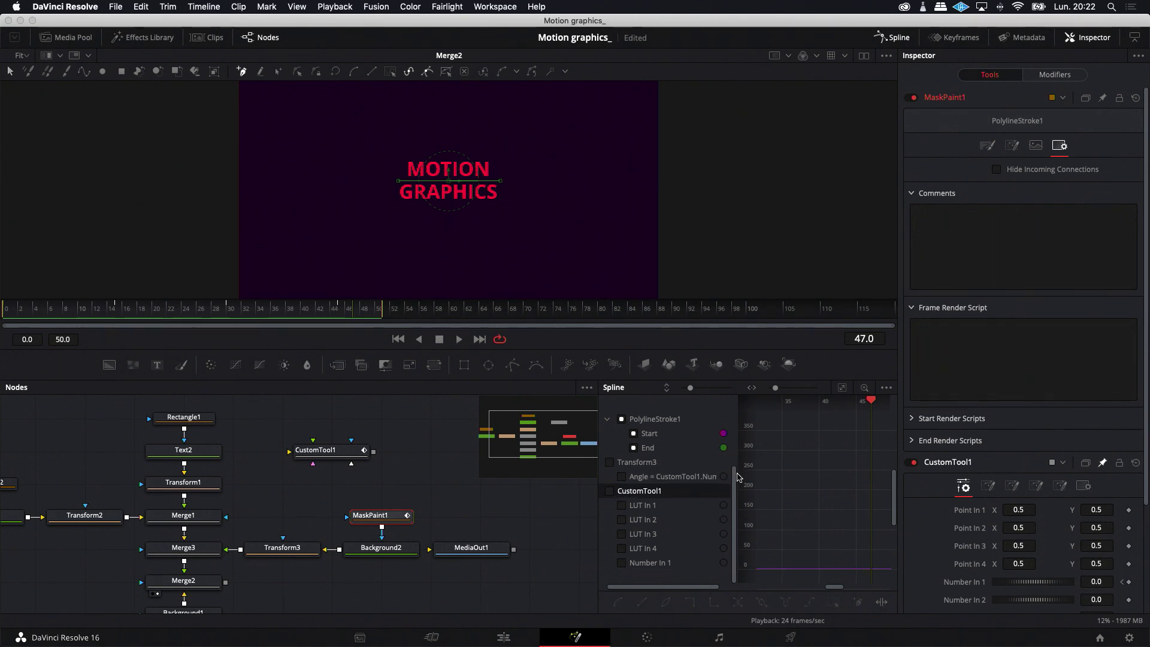
scroll(737, 476, up, 1)
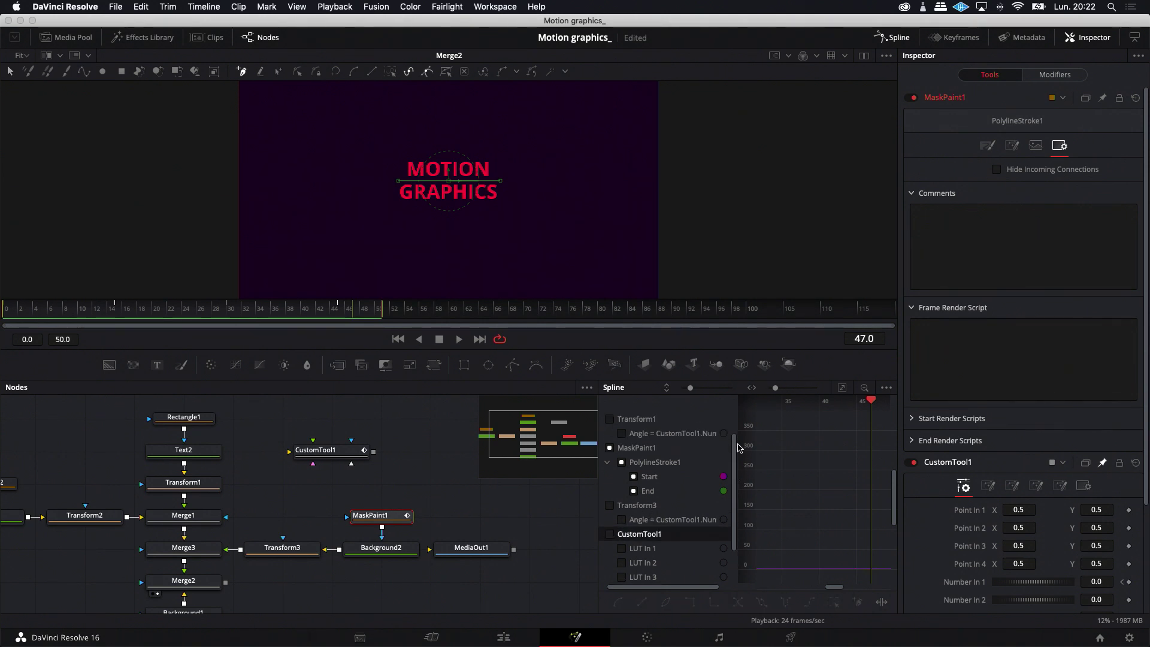
click(633, 477)
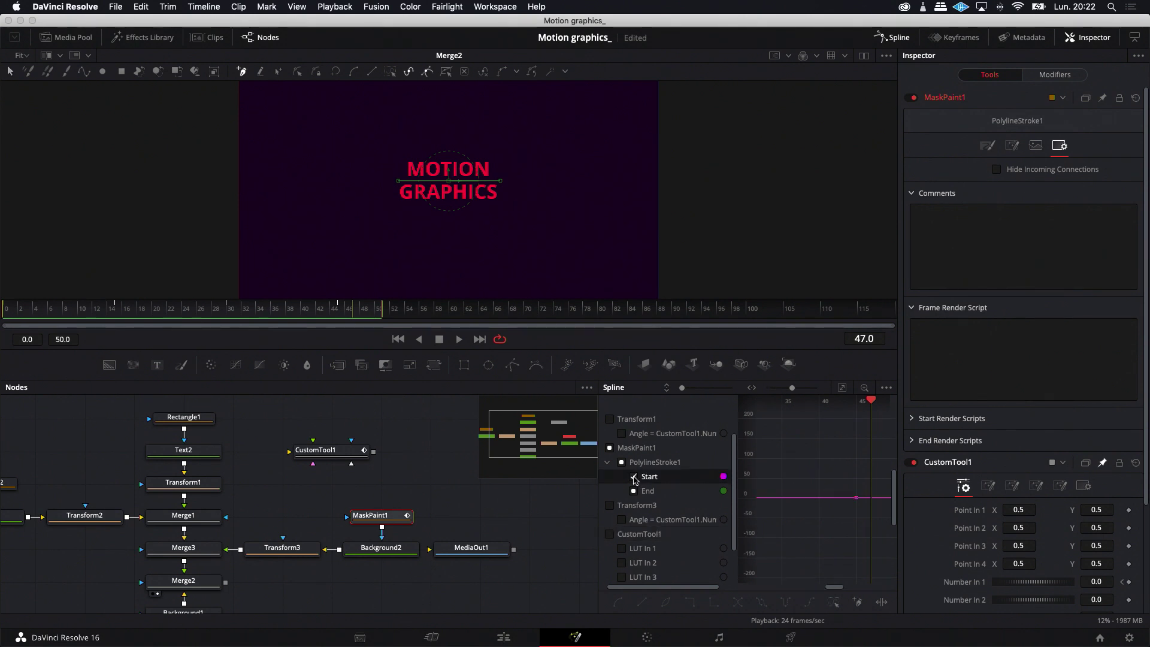
click(841, 387)
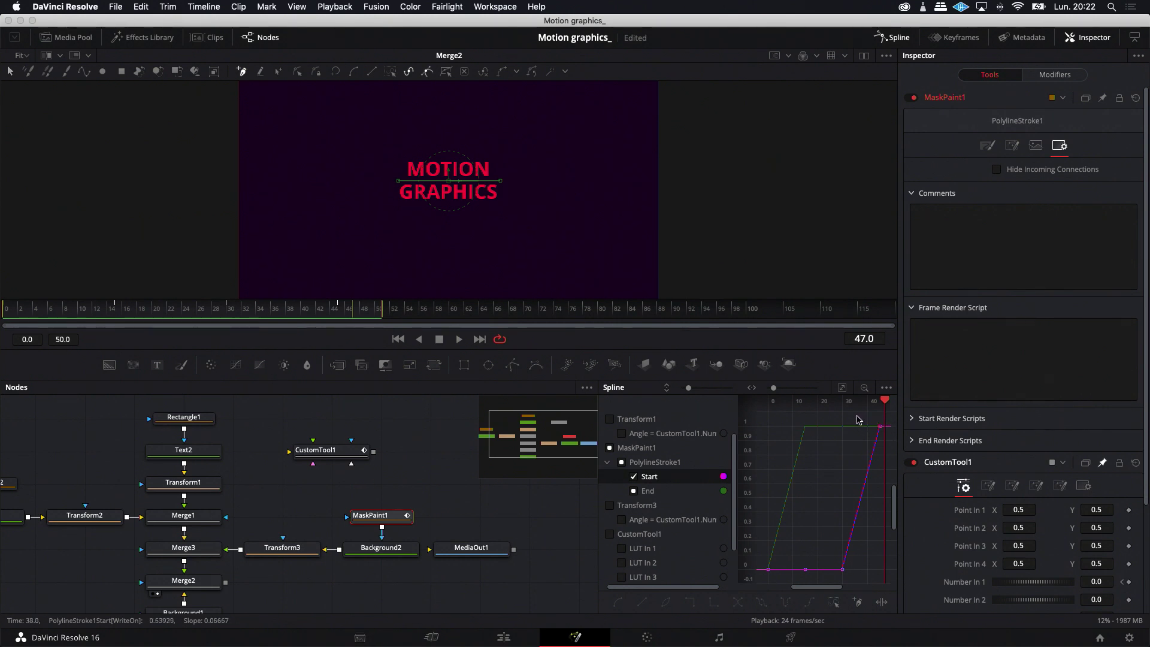
drag(859, 426, 885, 578)
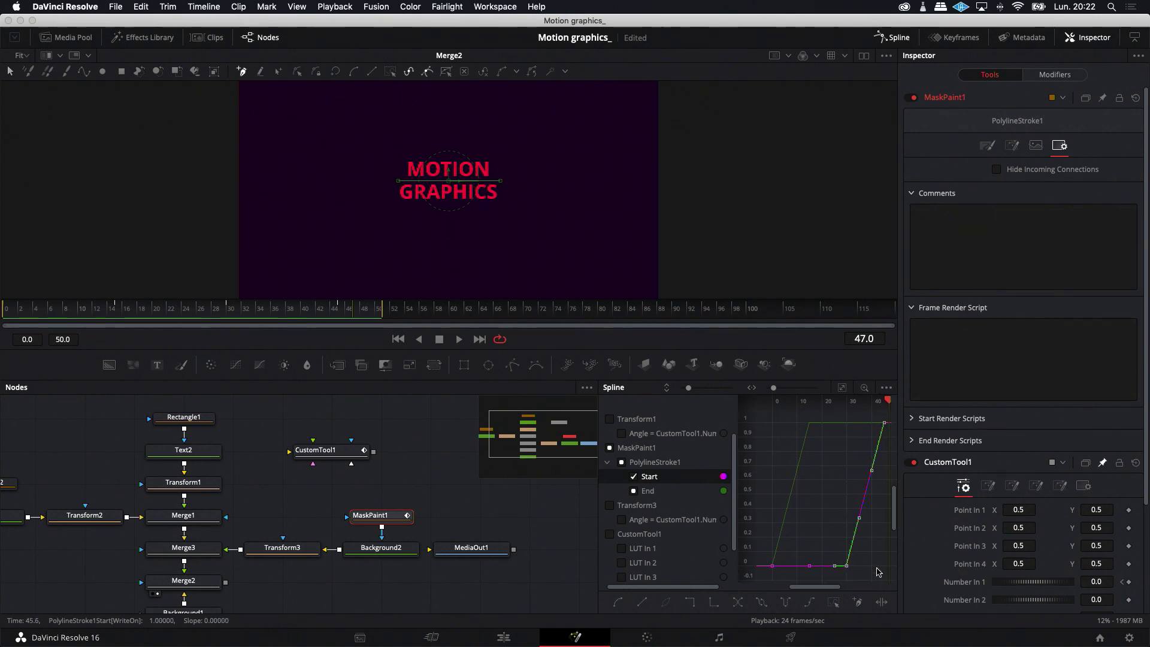
click(618, 602)
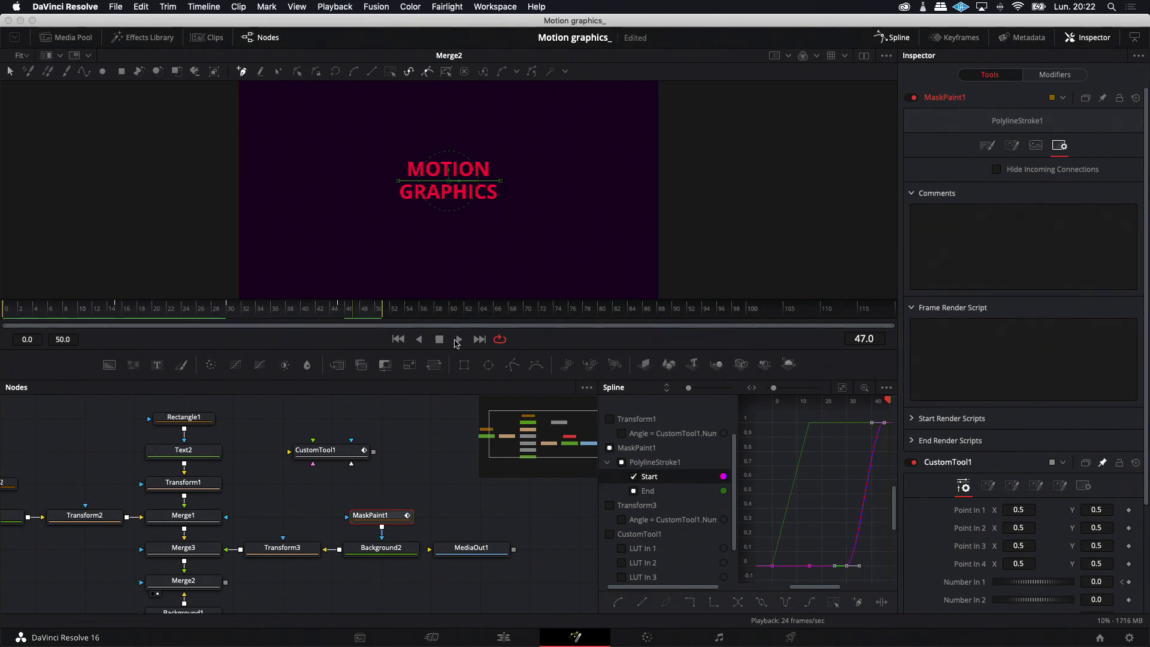
Step: Play back the title to check the line's eased write-off, with MaskPaint1 deselected, and stop playback
click(459, 340)
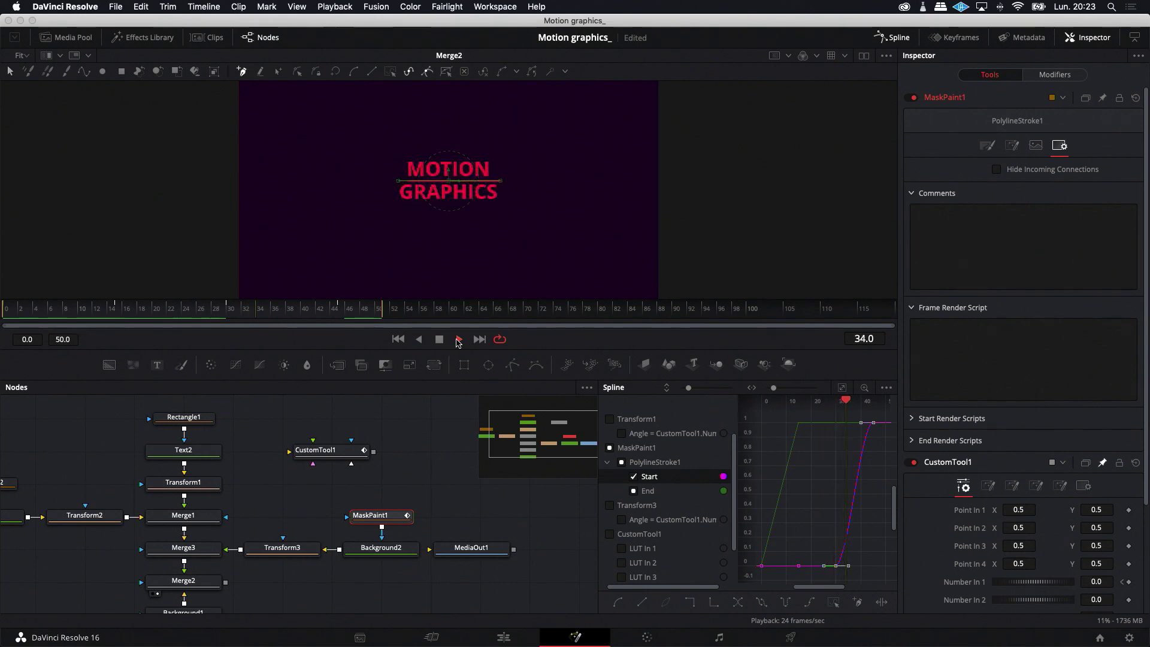
click(398, 419)
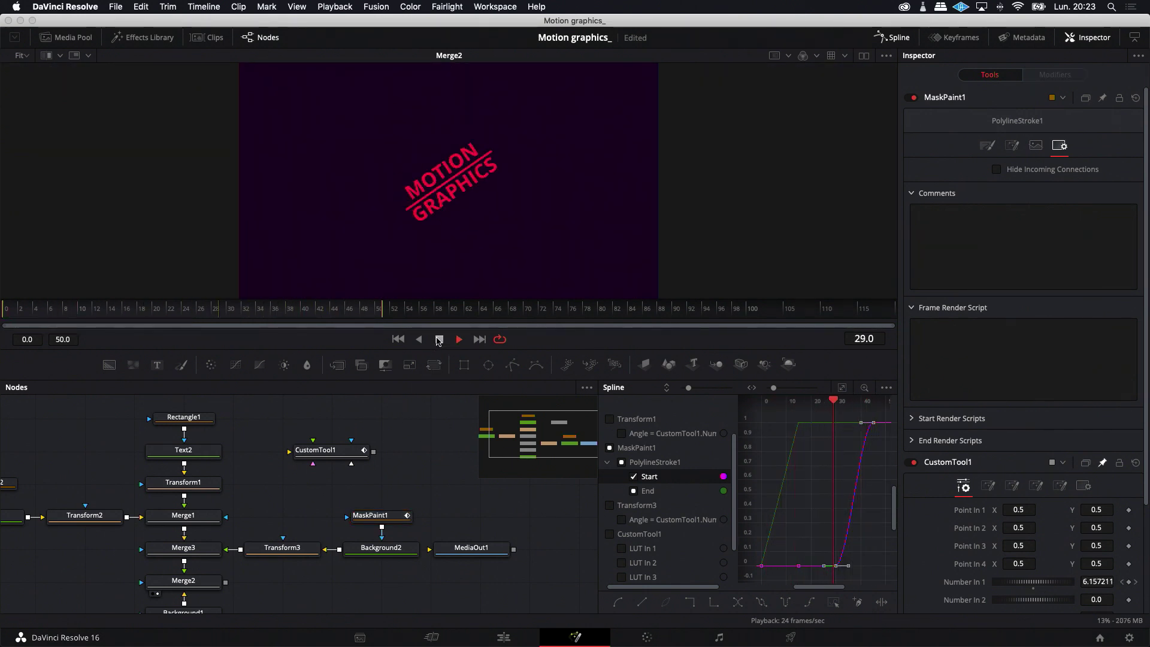
click(438, 340)
Step: At frame 28, lower the Rectangle1 mask below the GRAPHICS text to hide it, at a center Y of about 0.37
drag(276, 309, 213, 309)
click(188, 488)
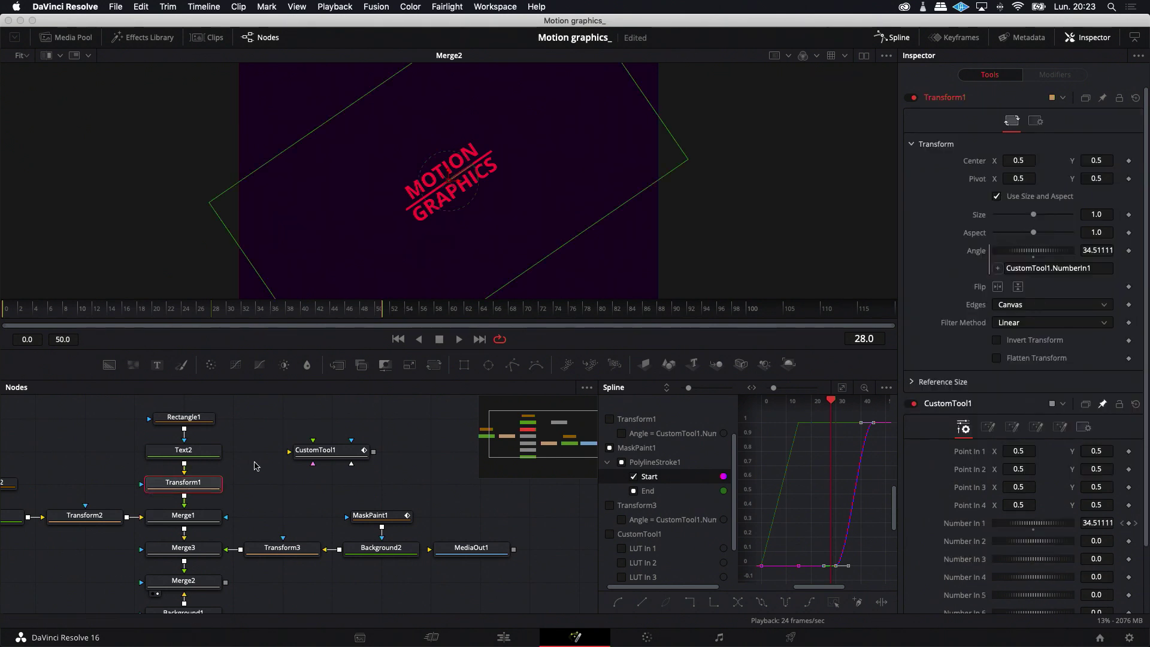
click(213, 421)
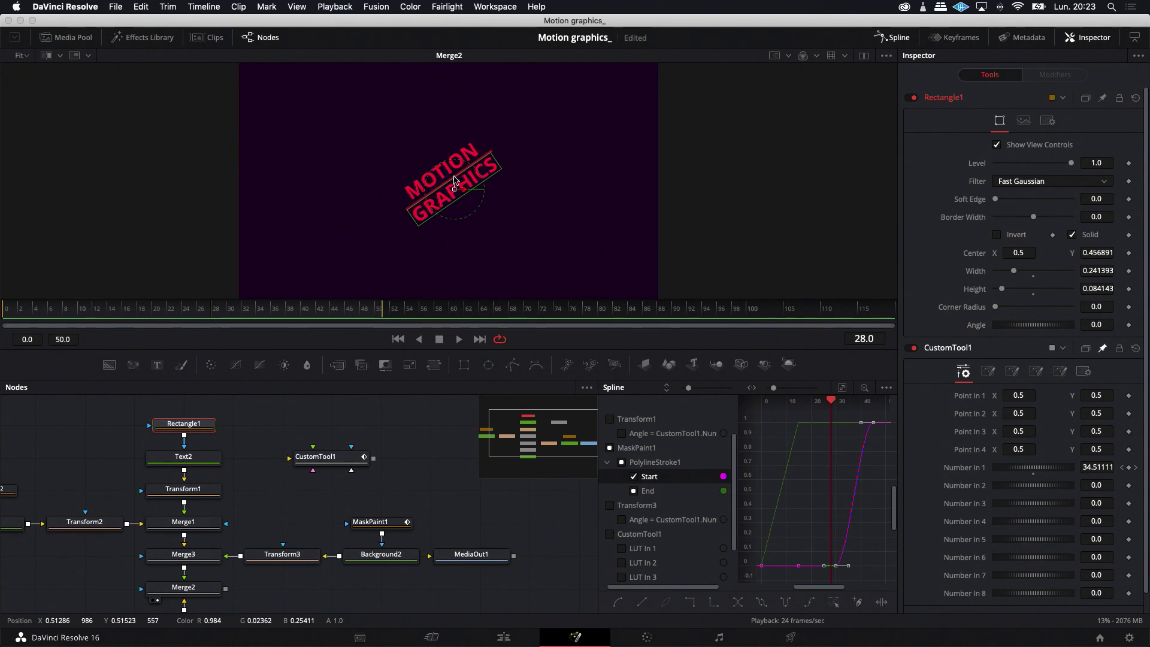
drag(454, 181, 459, 195)
drag(471, 195, 462, 203)
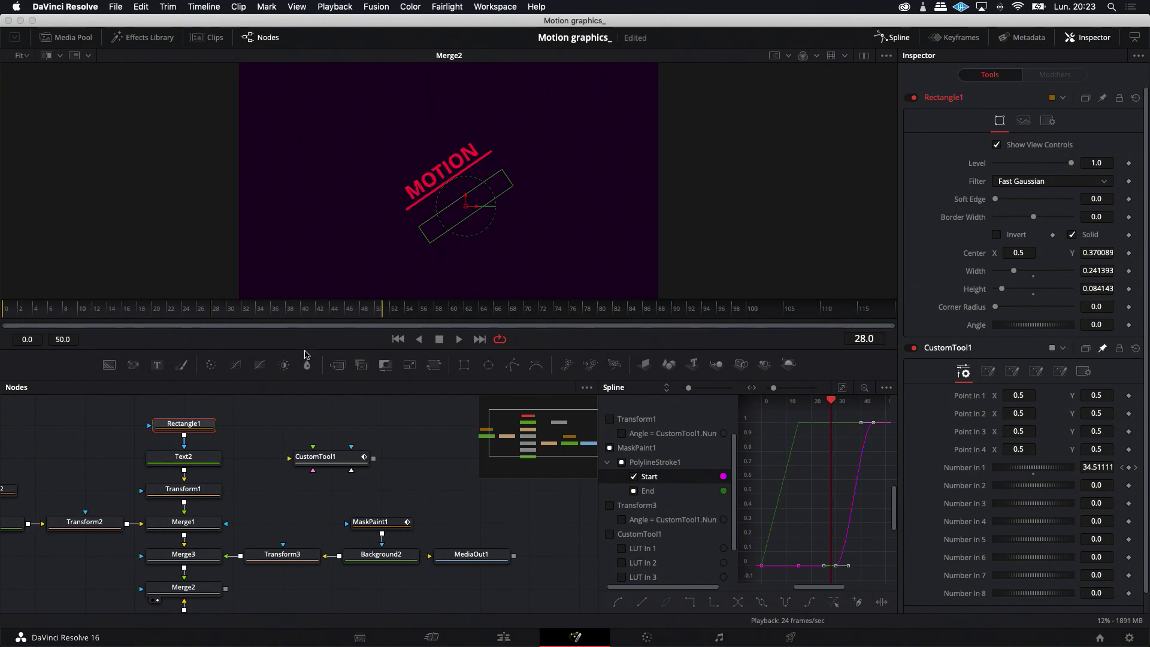
Step: Raise the Rectangle2 mask above the MOTION text to hide it, at a center Y of about 0.64
scroll(90, 479, left, 2)
scroll(91, 484, left, 2)
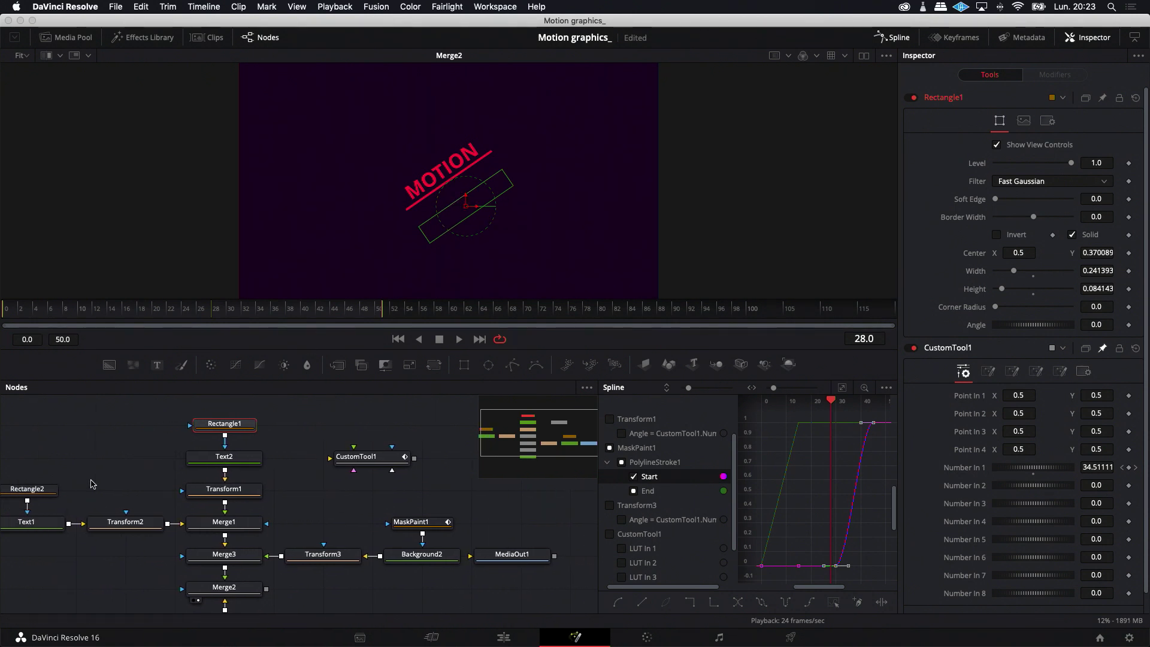
click(34, 489)
scroll(34, 489, left, 2)
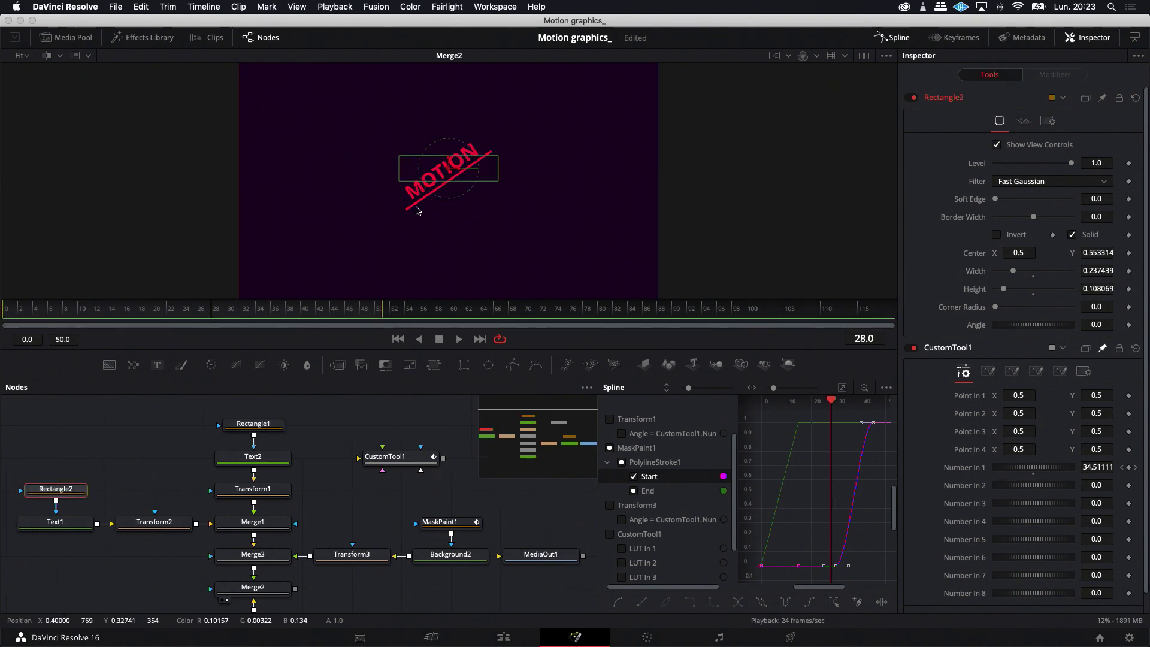
drag(452, 169, 447, 153)
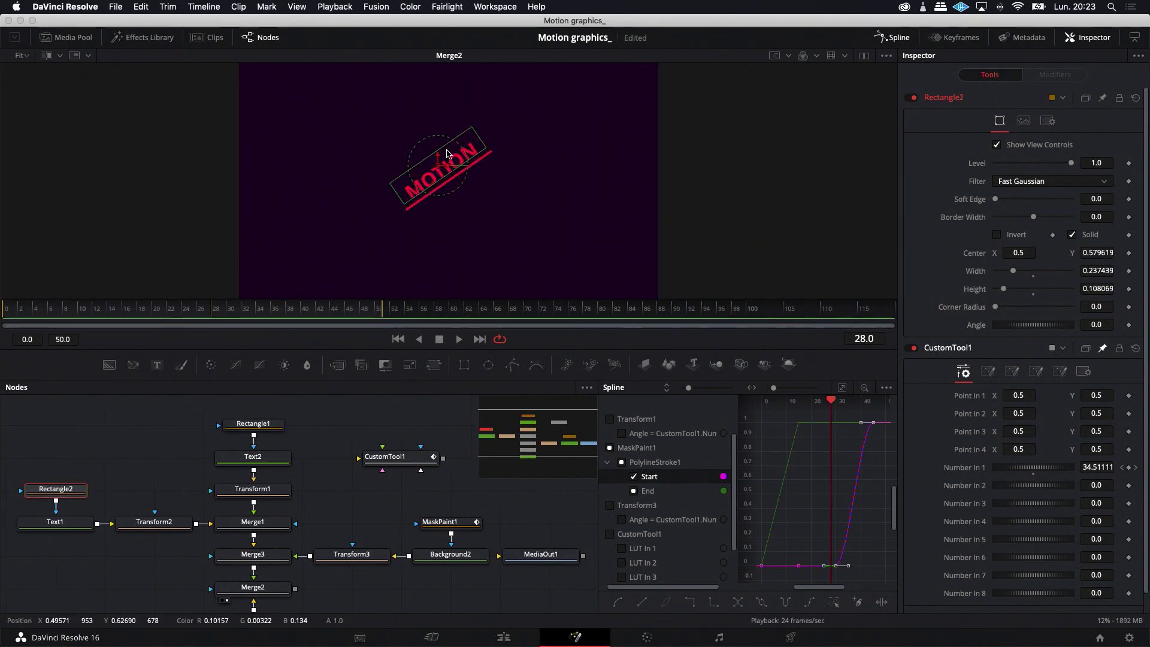
key(super+z)
scroll(437, 156, down, 1)
scroll(437, 156, up, 1)
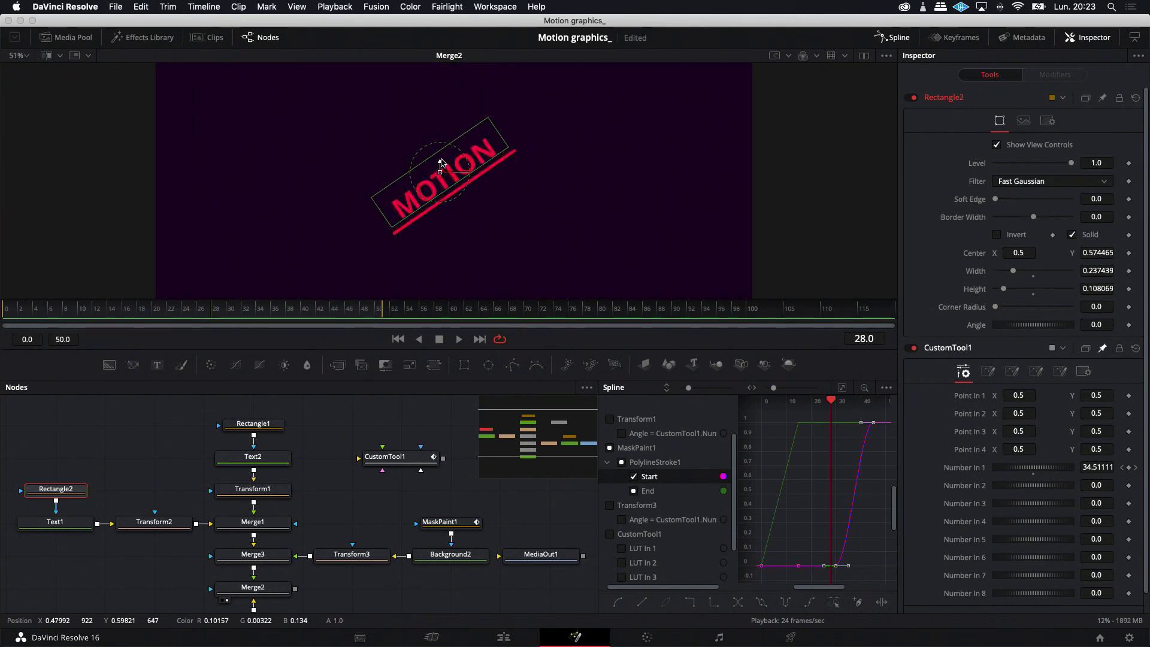
drag(442, 167, 448, 131)
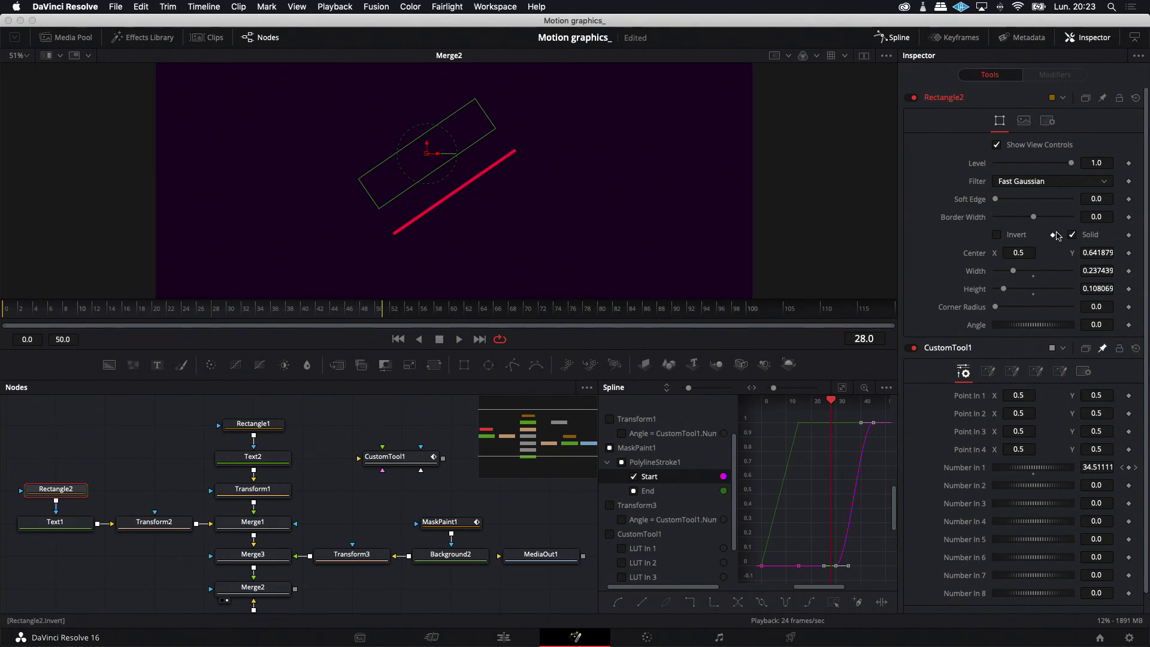
Step: Keyframe the Center of both Rectangle2 and Rectangle1 at frame 28
click(1129, 253)
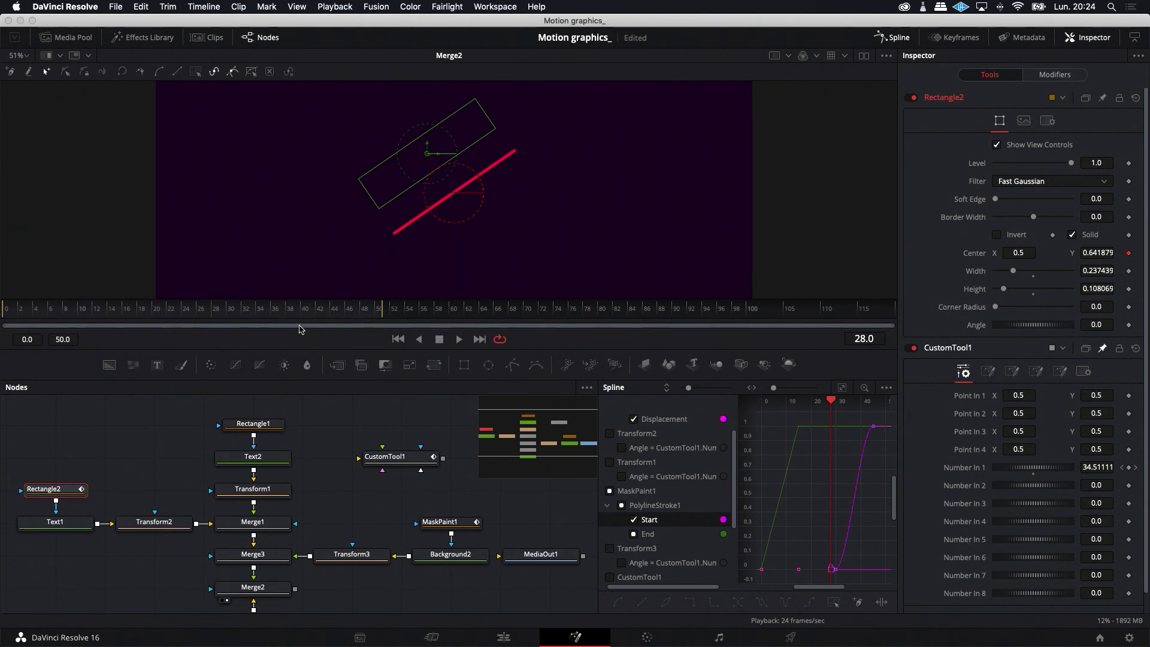
click(249, 425)
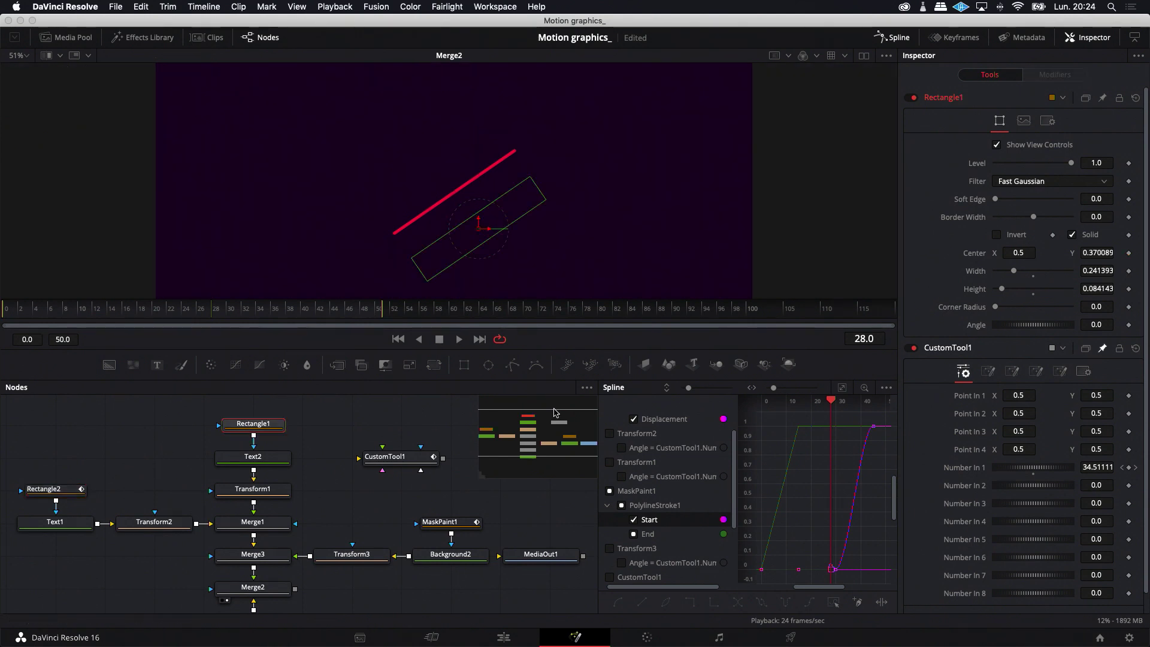
click(1128, 254)
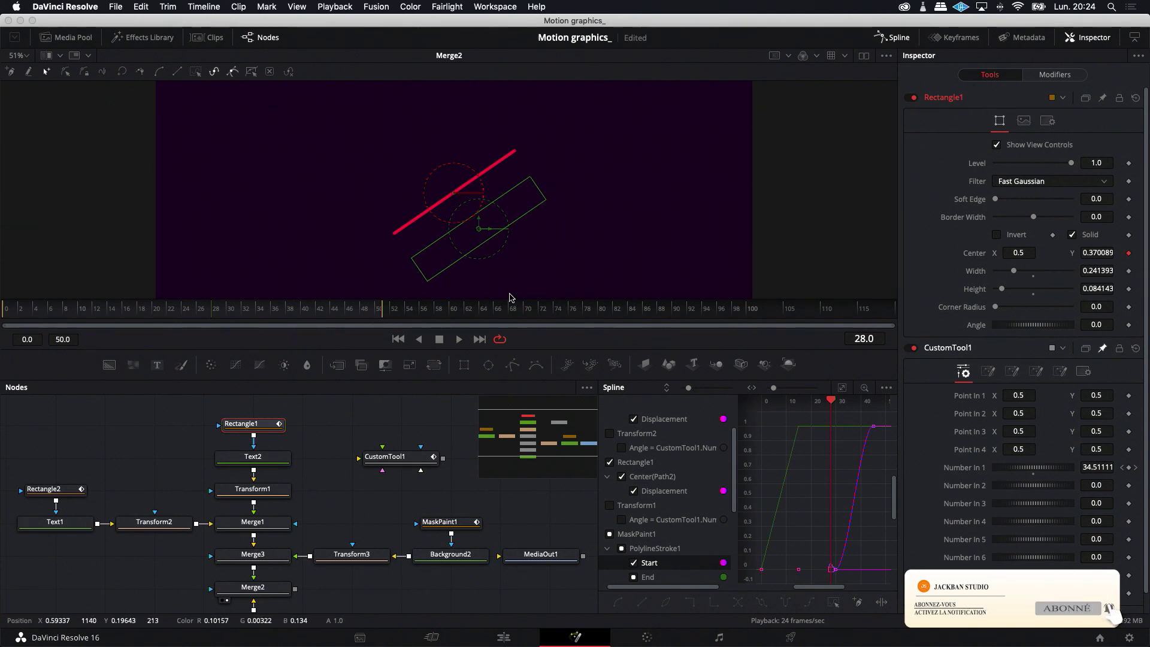
Step: At frame 30, move Rectangle1 back over GRAPHICS at center Y about 0.459 and Rectangle2 over MOTION at about 0.556
click(226, 315)
click(227, 311)
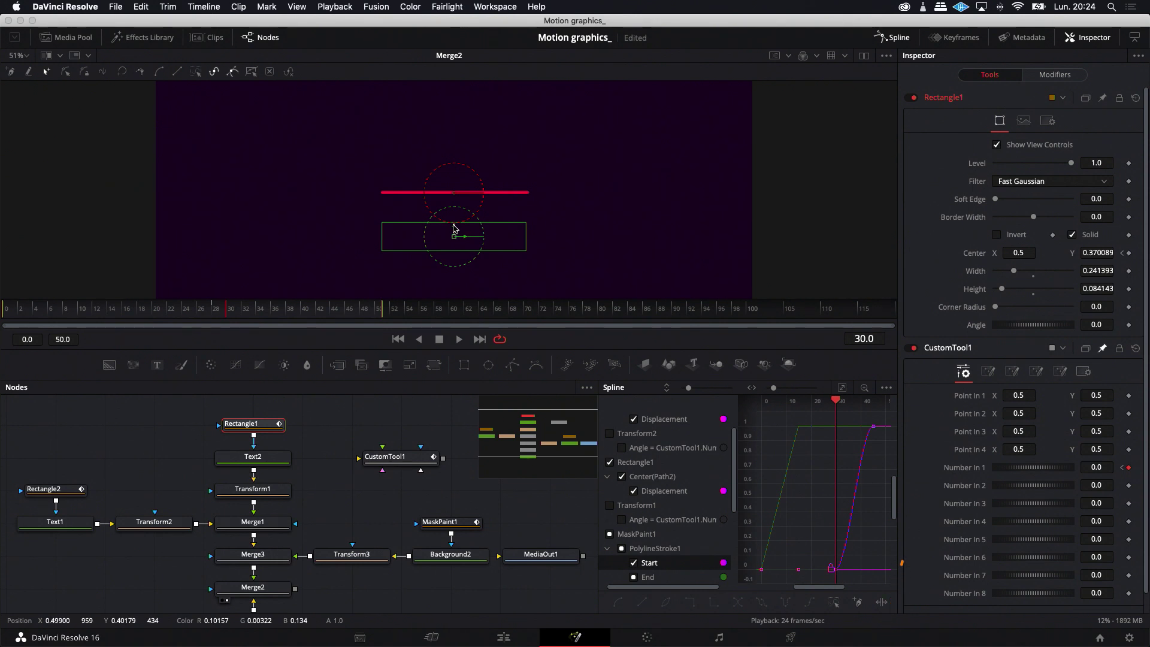
drag(457, 225, 454, 195)
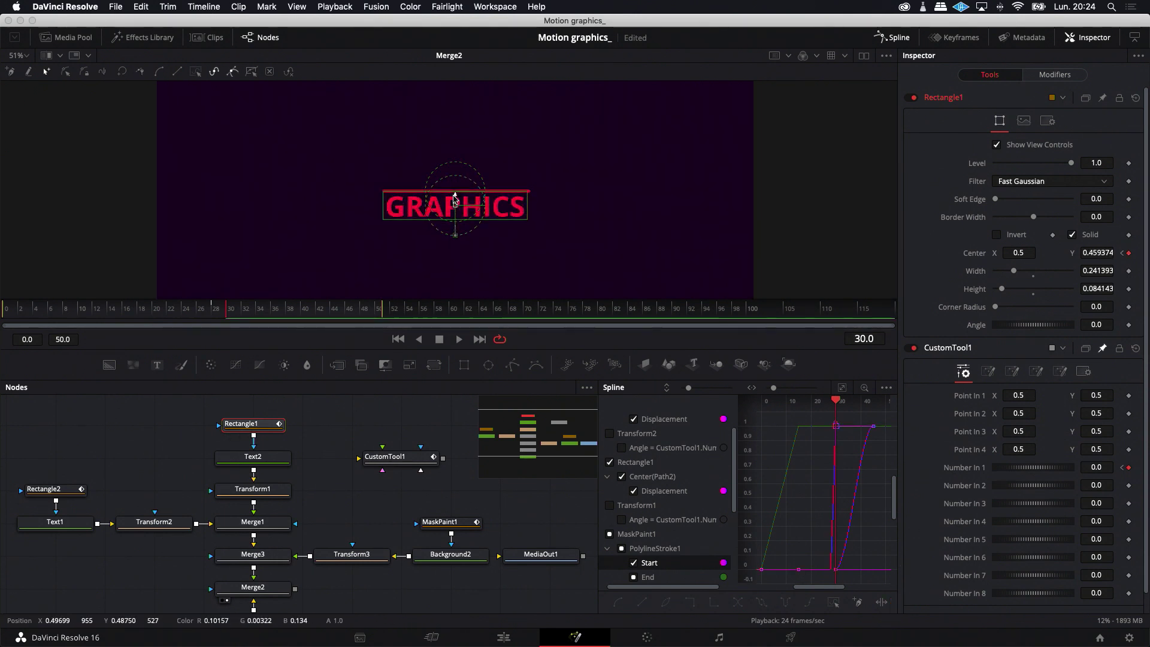
click(43, 491)
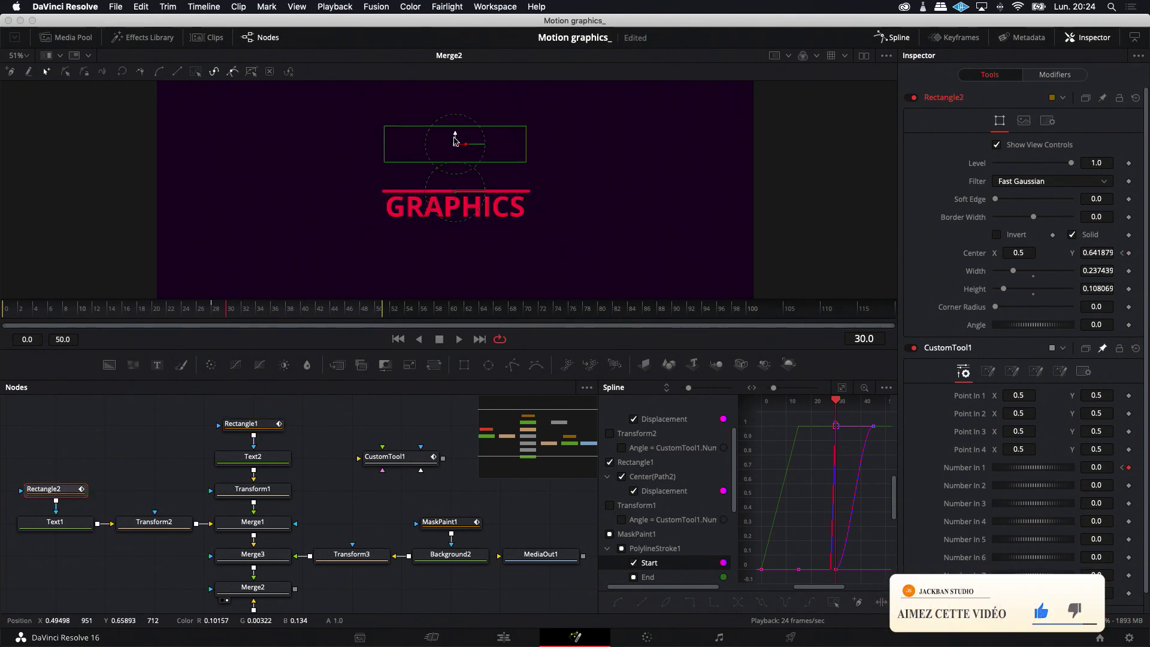
drag(454, 135, 453, 163)
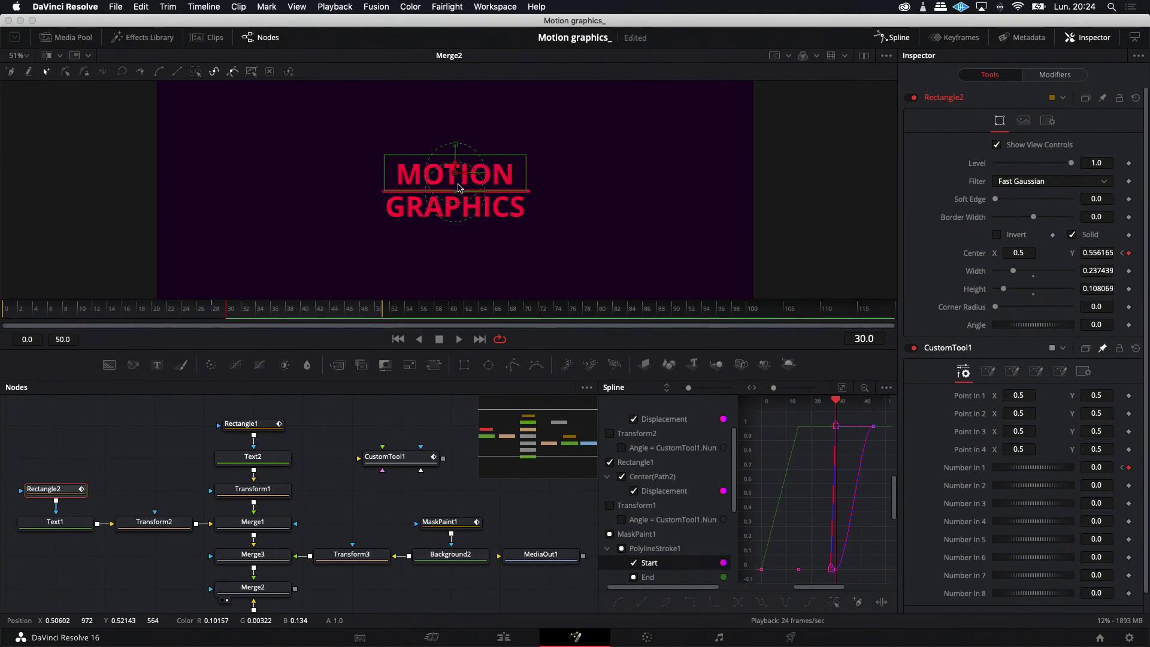
Step: Deselect the mask node and play back the title to check the text reveal, then stop playback
click(367, 412)
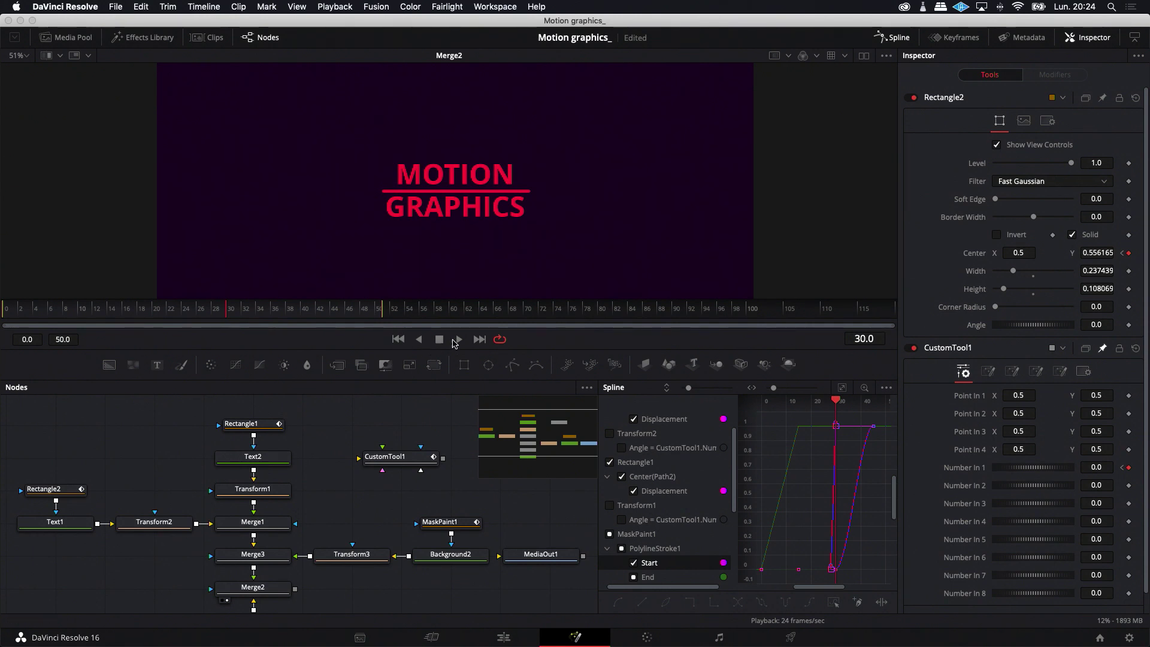
click(458, 339)
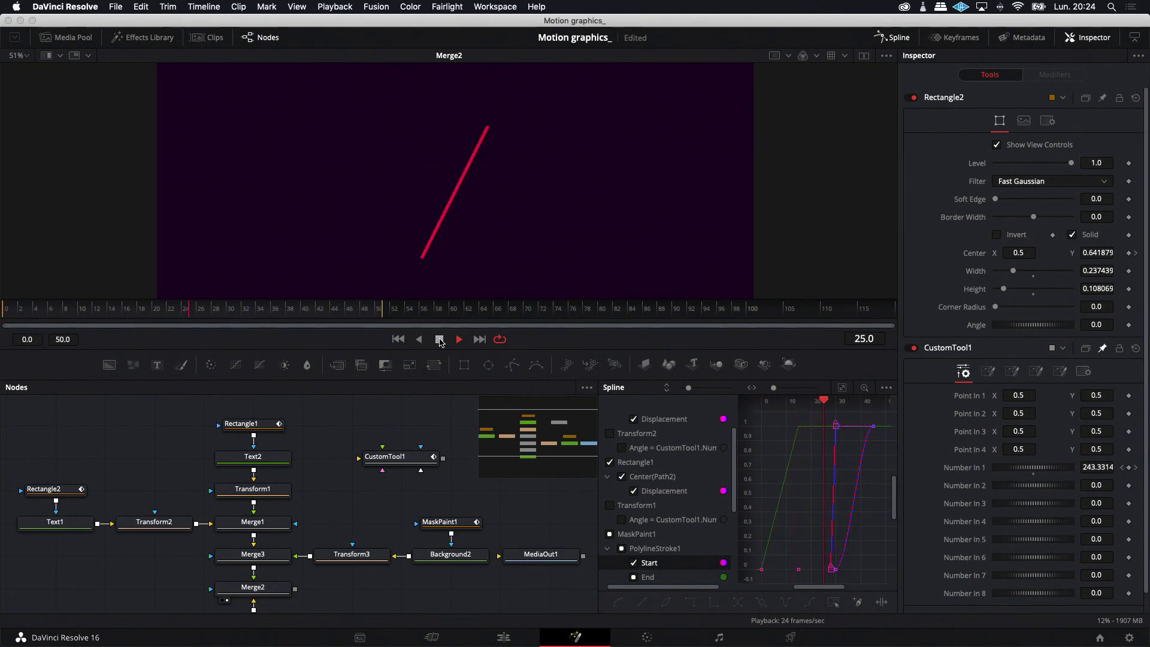
click(440, 339)
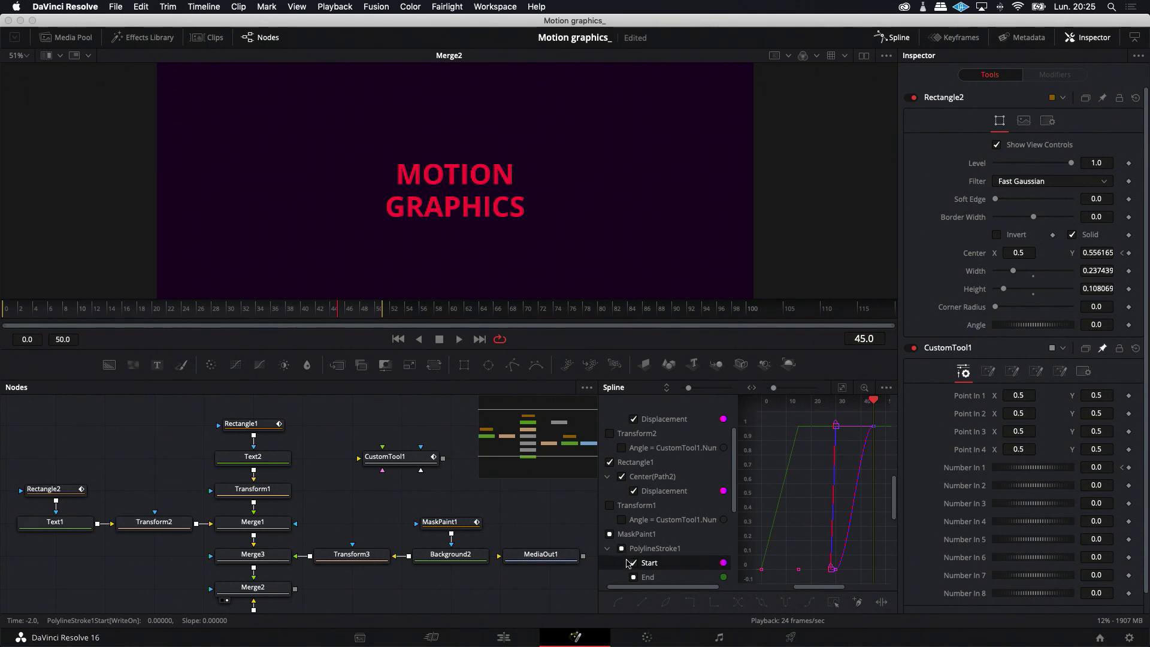
Step: Hide MaskPaint1's curves in the Spline editor, smooth both rectangles' Displacement keyframes, and fit the curves to view
click(609, 534)
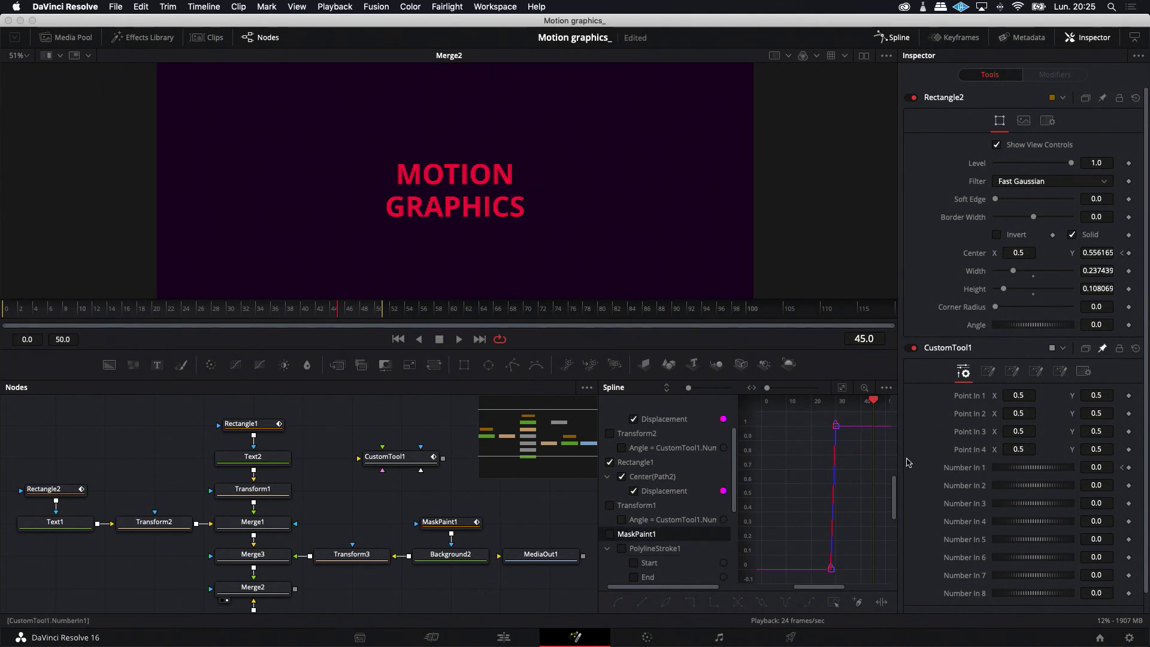
drag(815, 419, 858, 582)
click(617, 601)
click(843, 388)
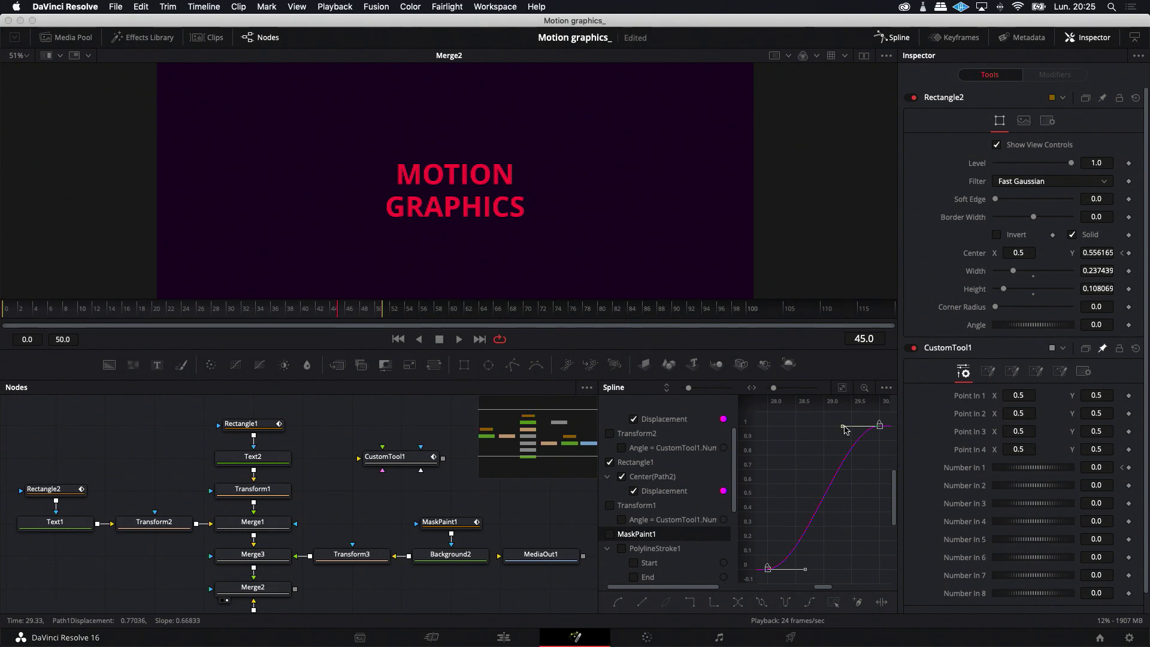
Step: Extend the last keyframe's handle horizontally to about frame 28 on each rectangle's Displacement curve, and preview the animation
click(634, 419)
drag(841, 429, 769, 429)
click(633, 419)
click(635, 491)
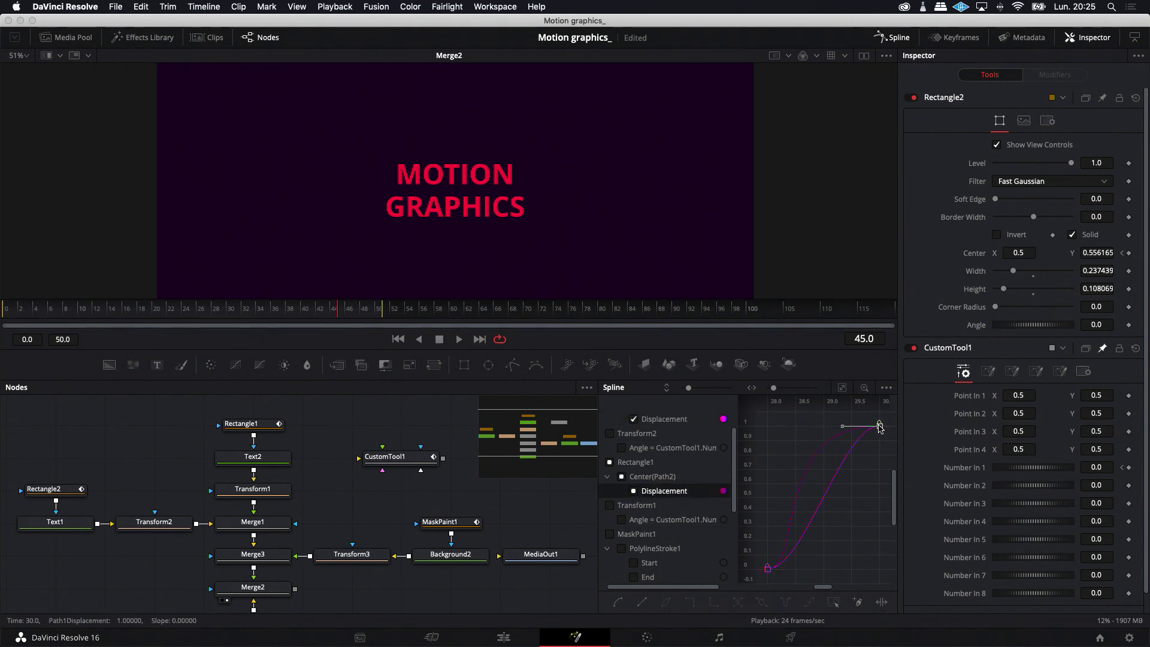
drag(843, 427, 768, 428)
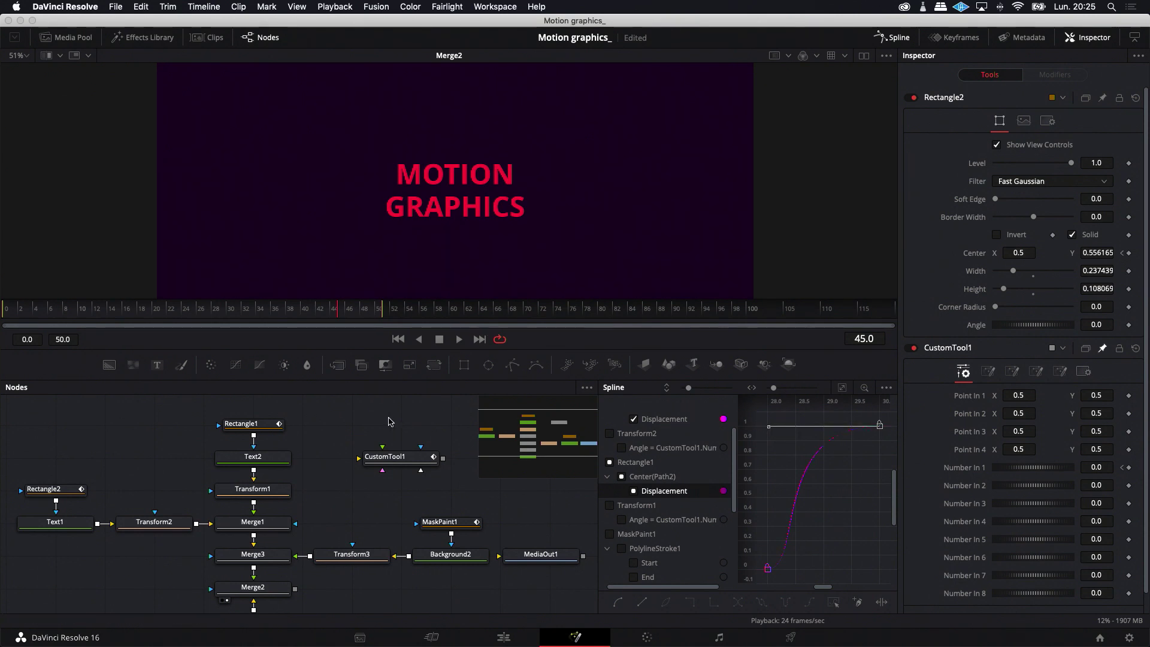
click(456, 339)
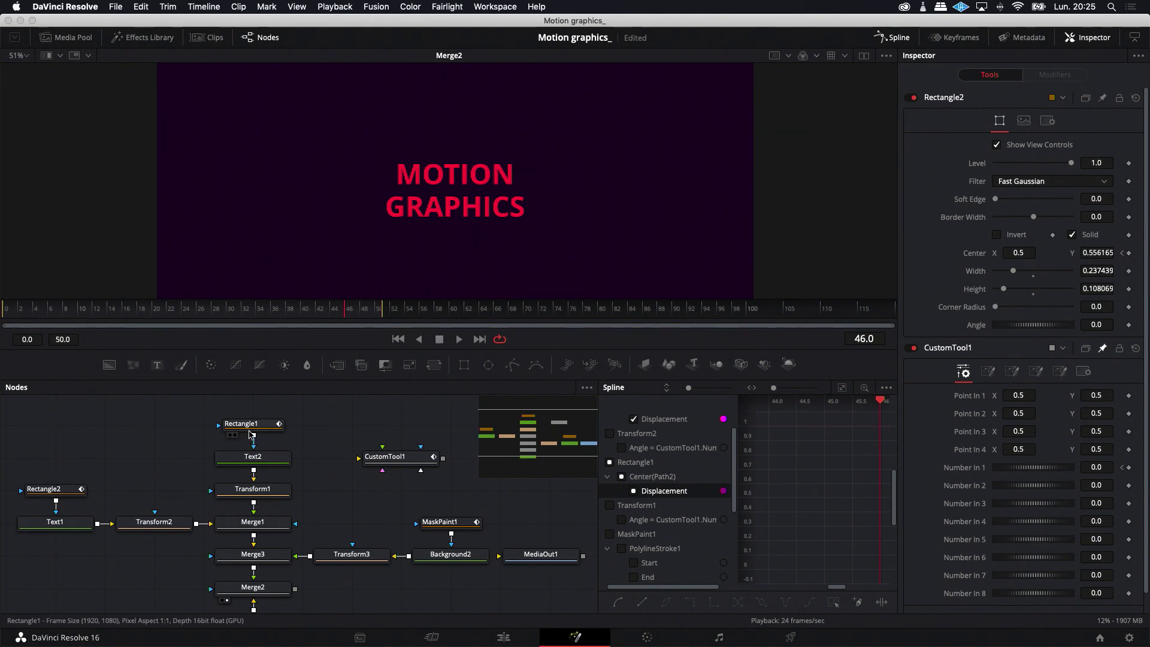
Step: Enable Motion Blur on Transform1 and set its Quality to 10
click(247, 494)
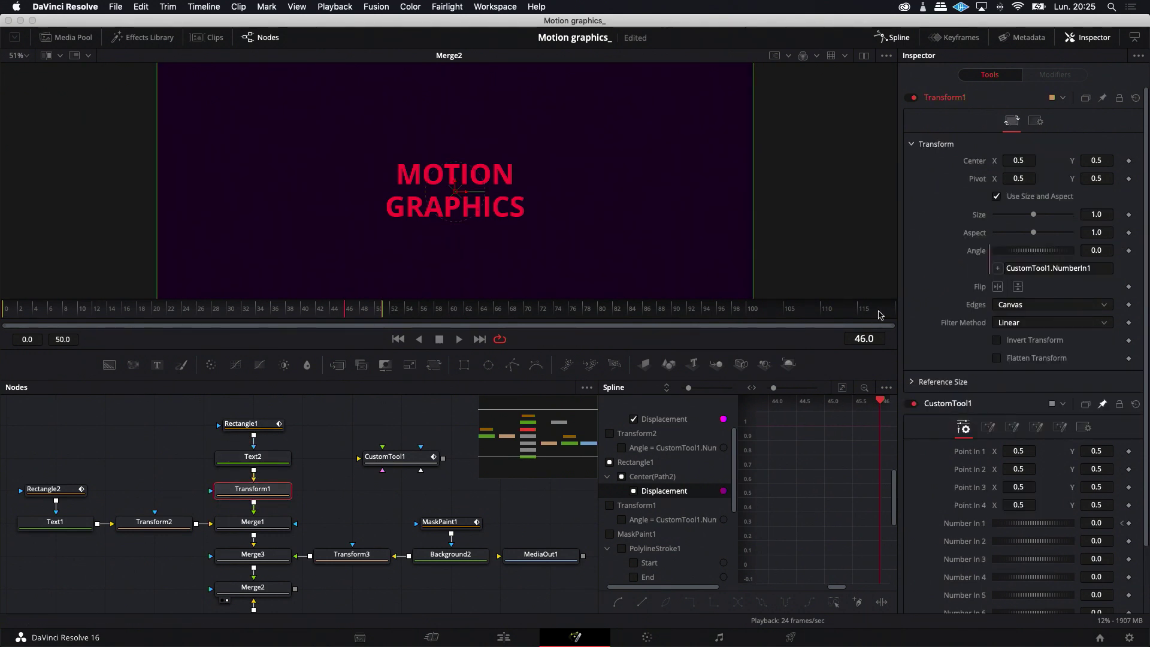
click(1036, 121)
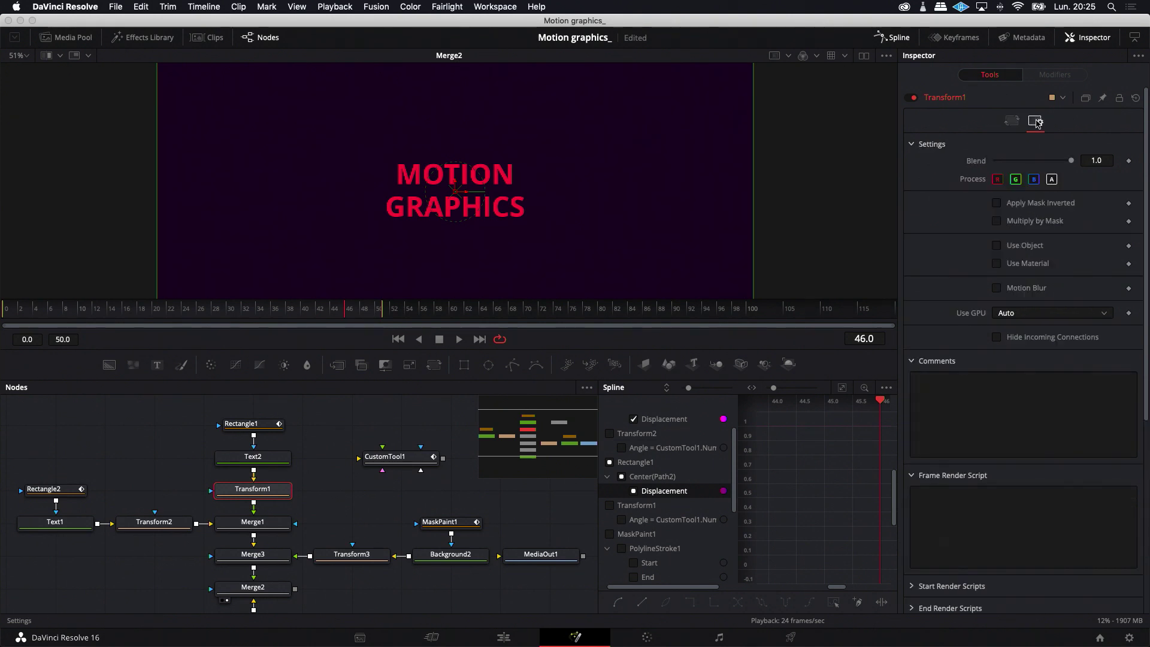
click(1012, 288)
drag(1011, 306, 1070, 306)
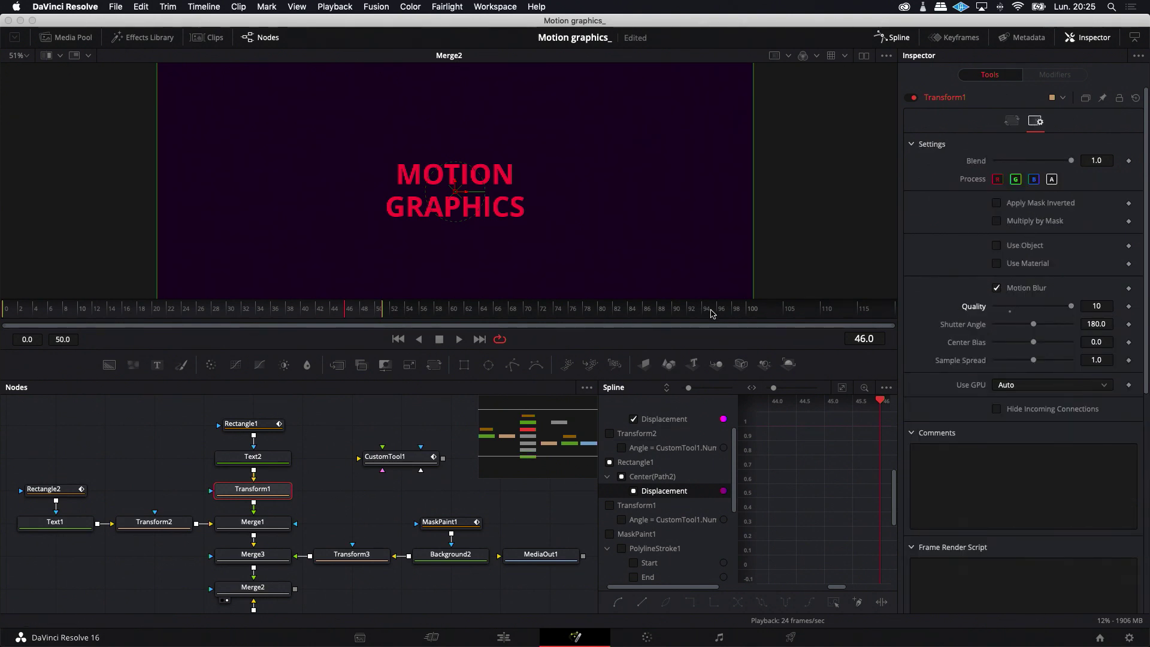
Step: Enable Motion Blur on Transform2 and Transform3, raising the Quality to 10 on Transform3
click(148, 523)
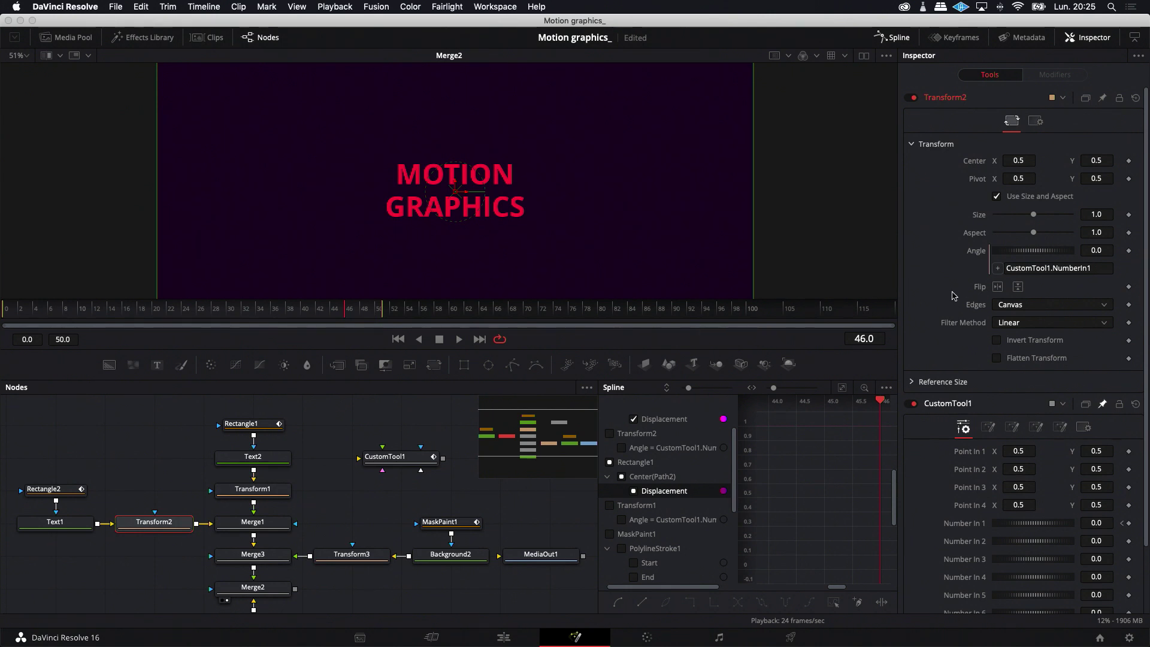
click(1036, 122)
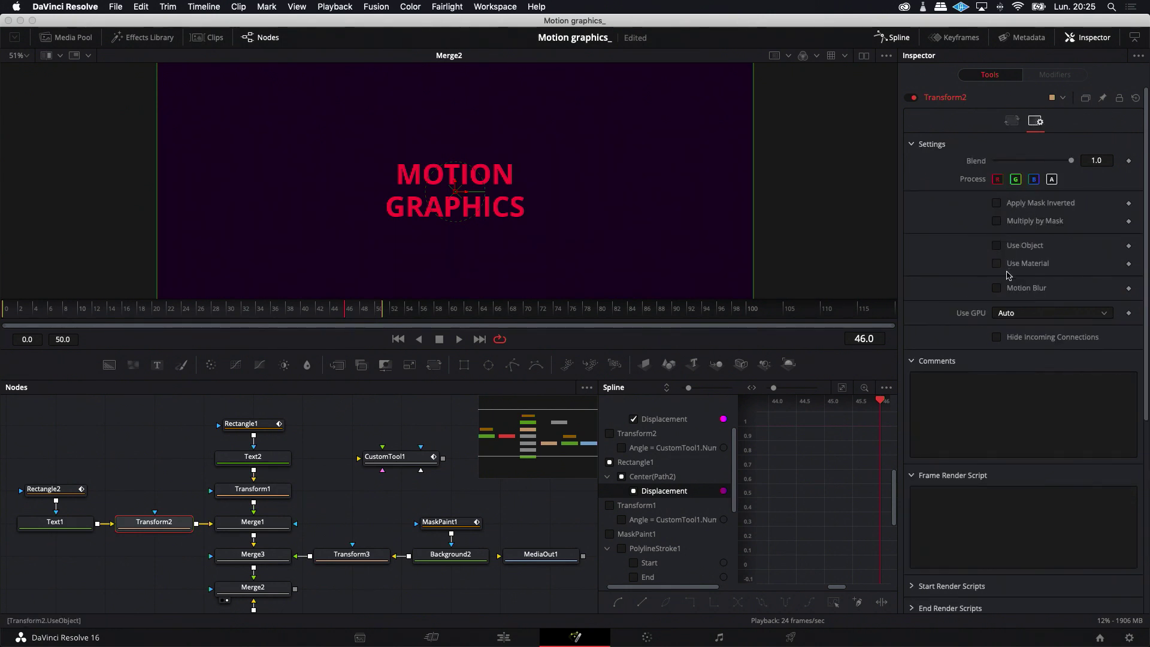
click(997, 288)
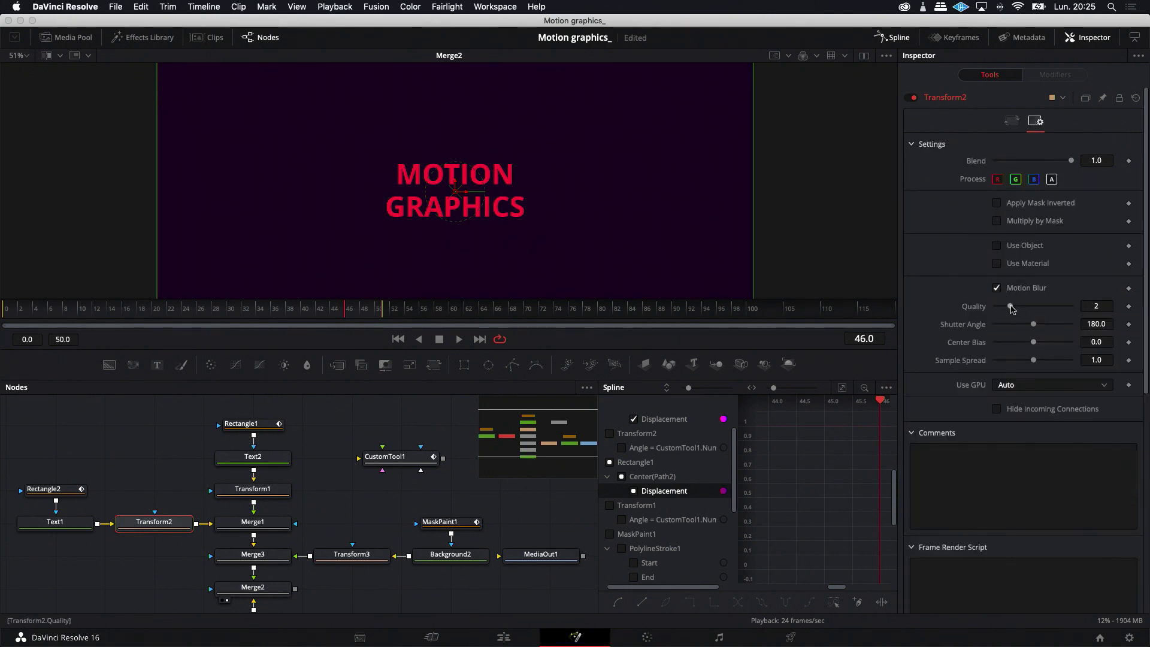
click(339, 557)
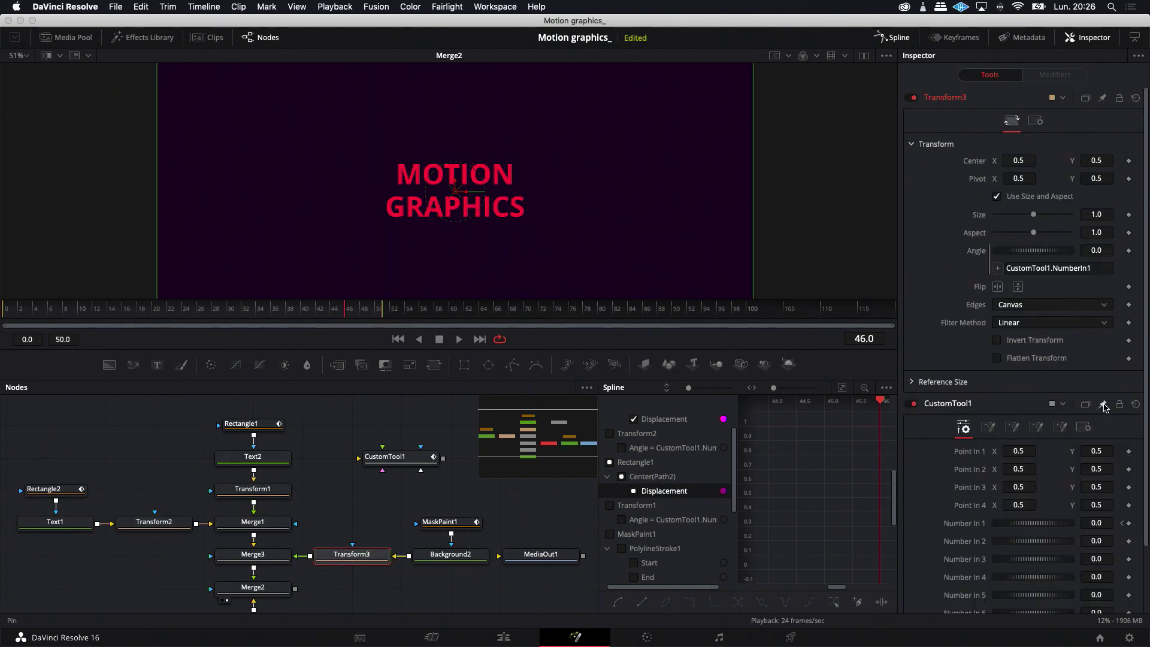
click(1036, 121)
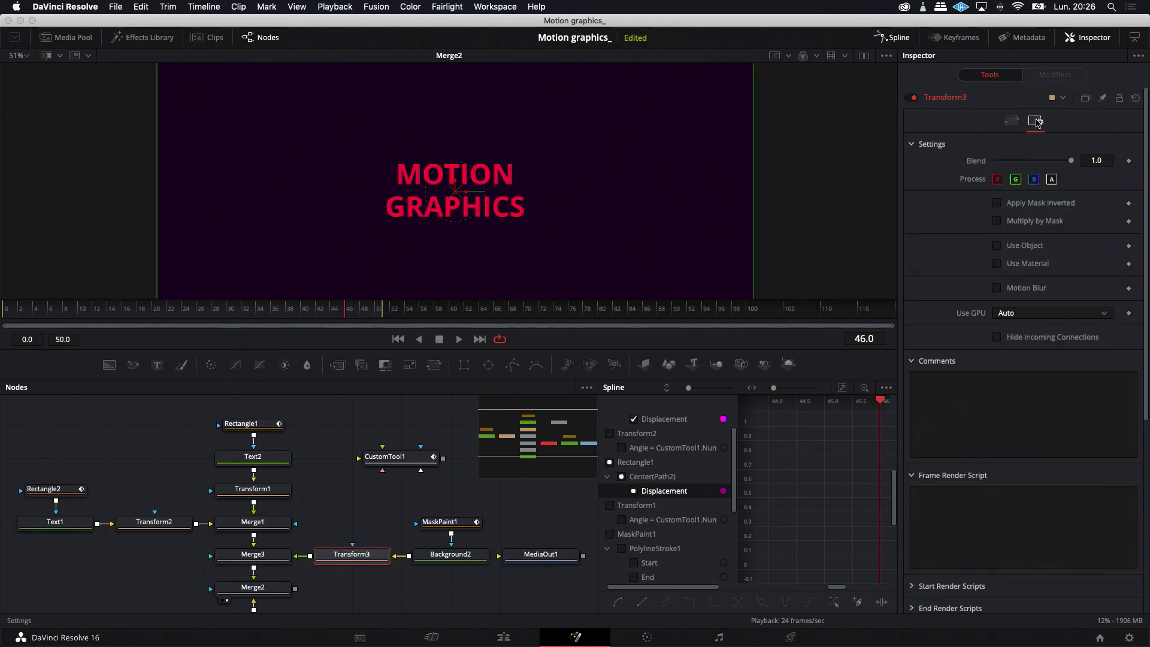
click(996, 288)
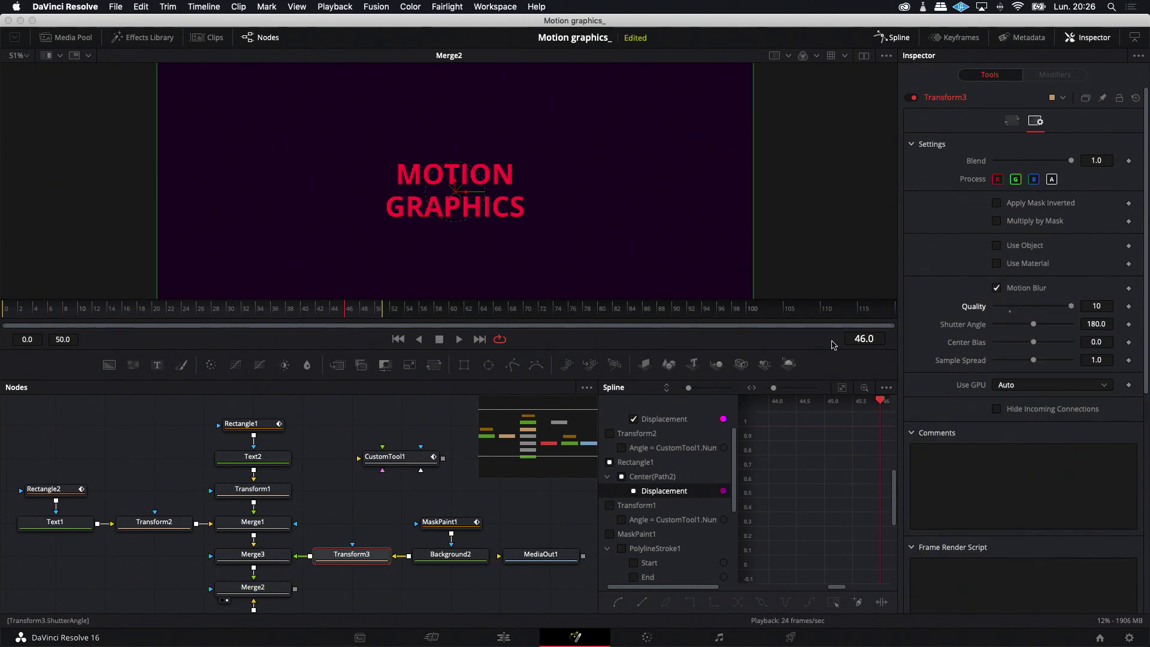
Step: Play back the title with no node selected to check the motion blur, then stop playback
click(459, 339)
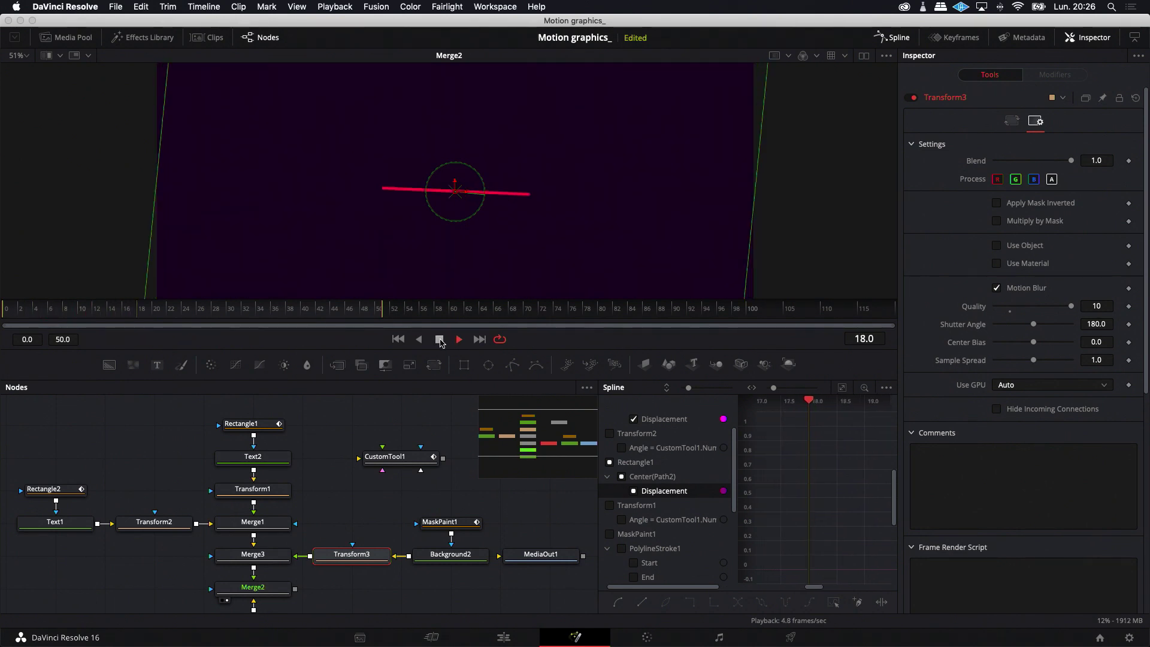
click(394, 421)
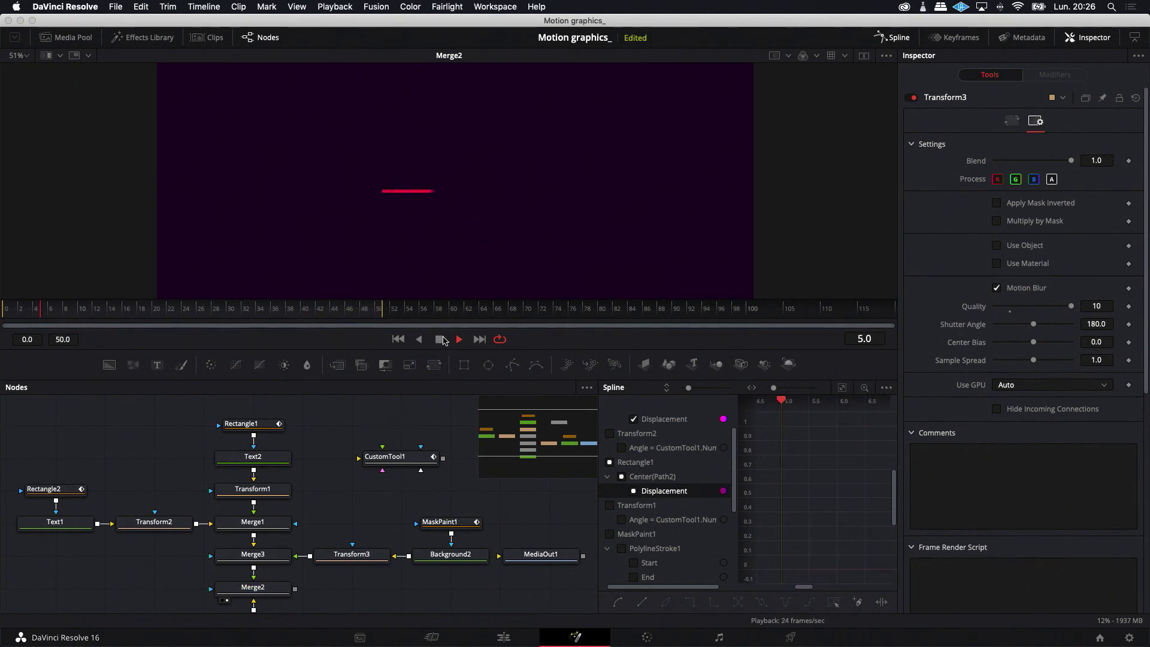
click(439, 339)
click(459, 340)
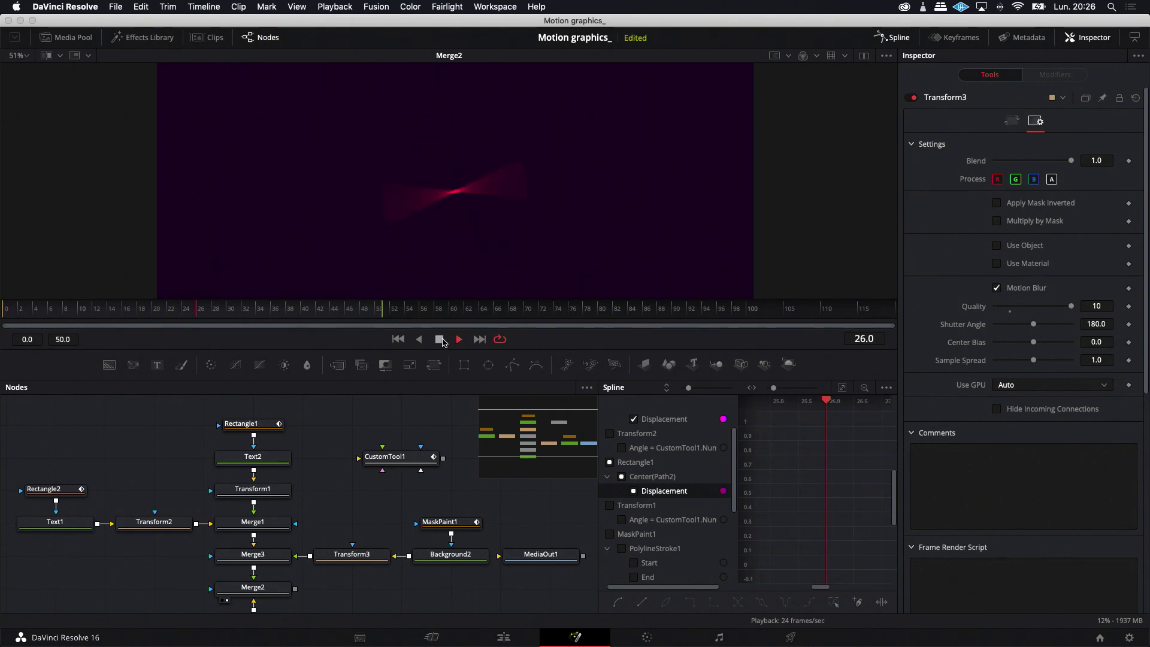
click(439, 339)
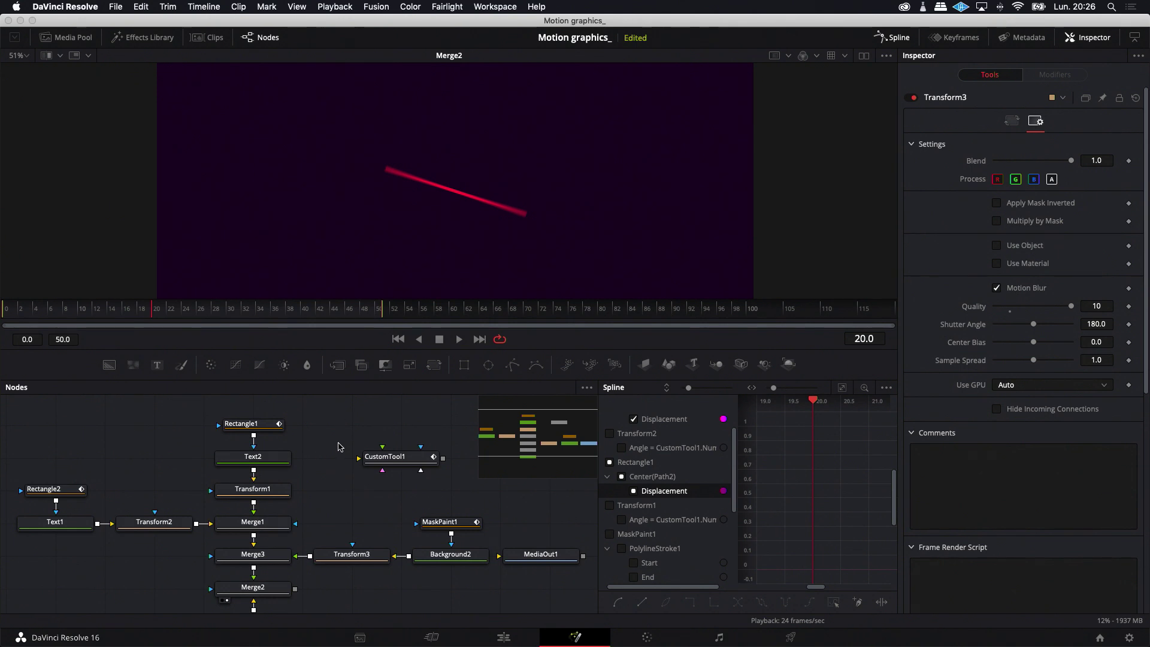
Step: Hide the Spline editor, make room below Merge3 in the node tree, and insert a Transform node between Merge3 and Merge2
click(895, 37)
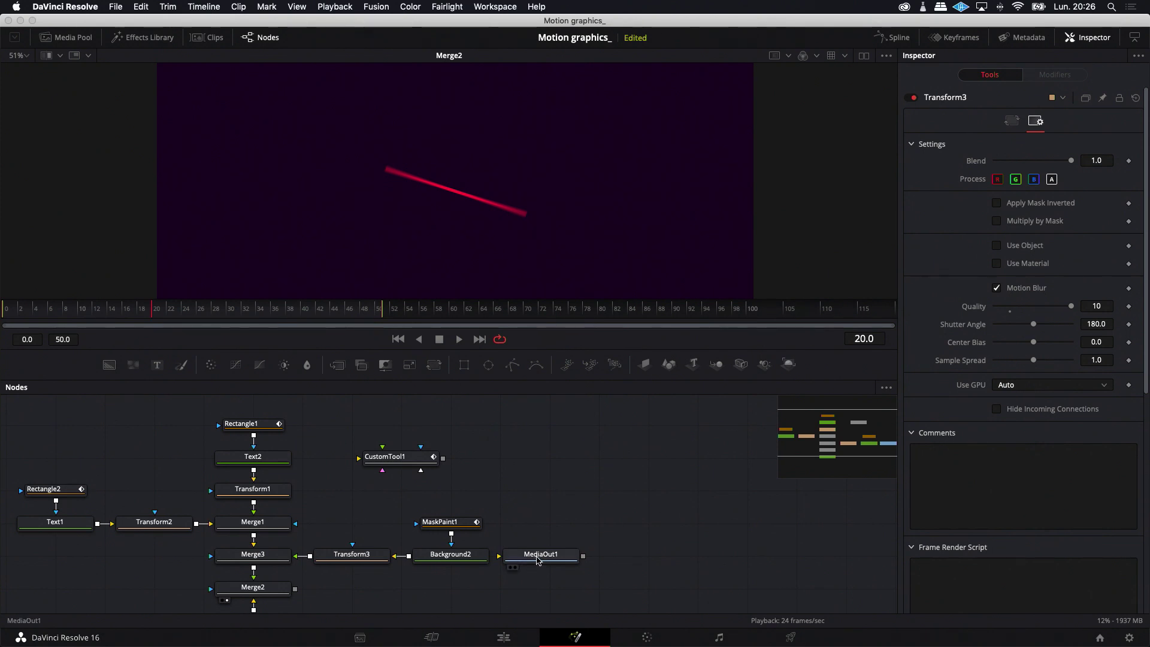
drag(537, 558, 594, 525)
scroll(480, 474, down, 1)
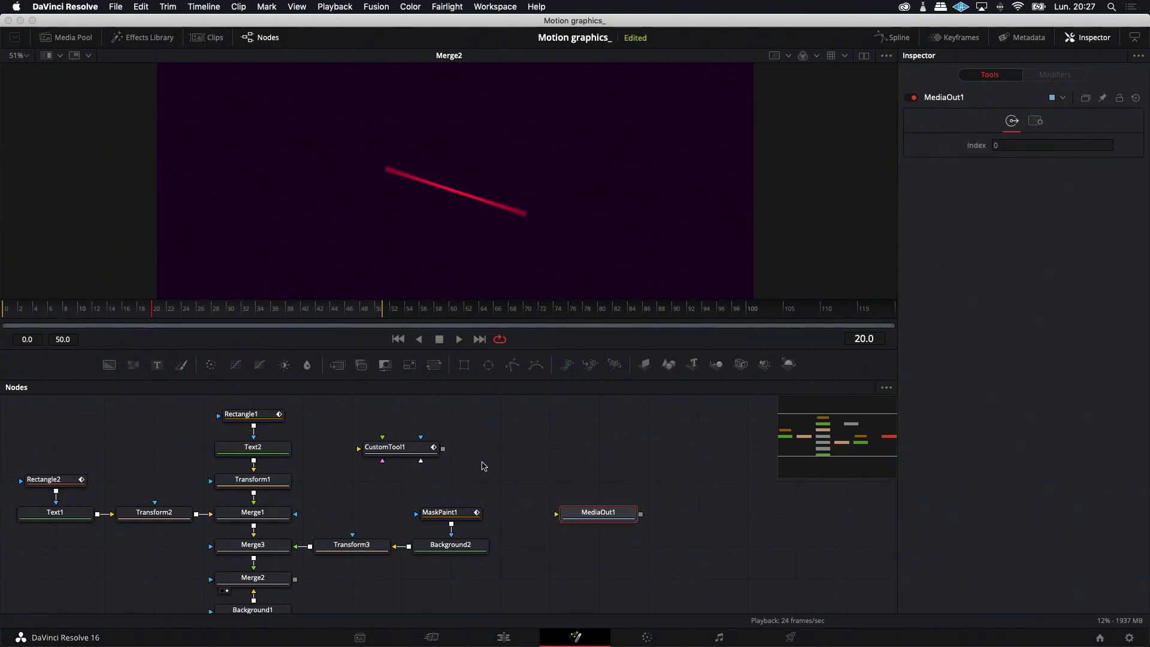
scroll(307, 567, down, 5)
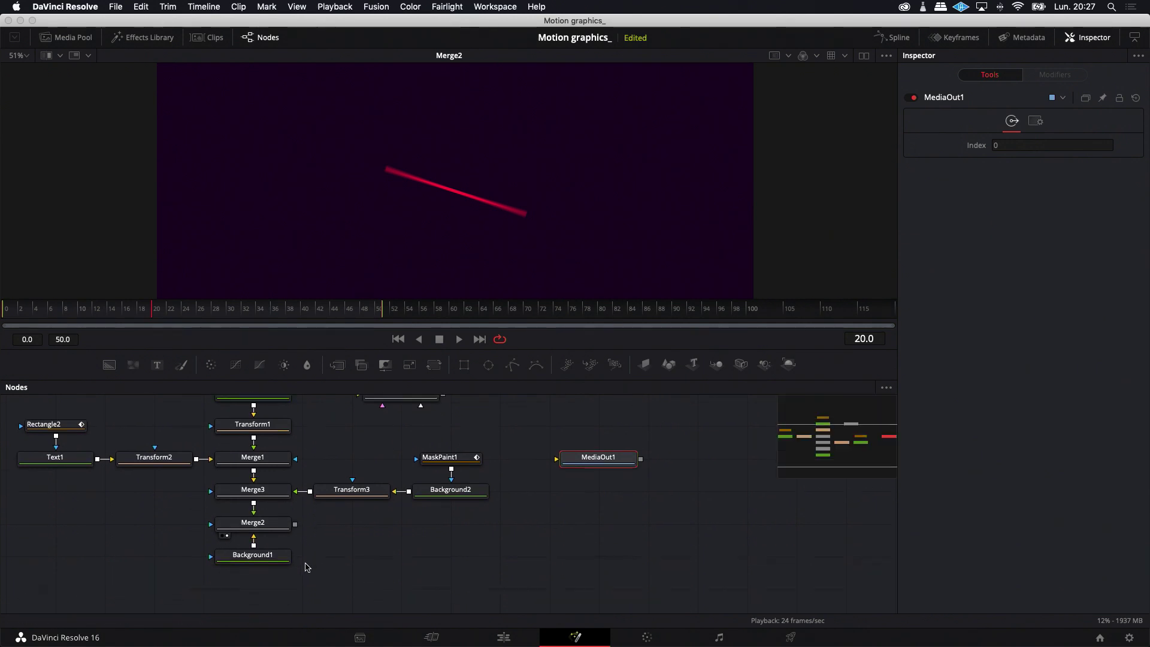
drag(204, 513, 261, 567)
click(323, 543)
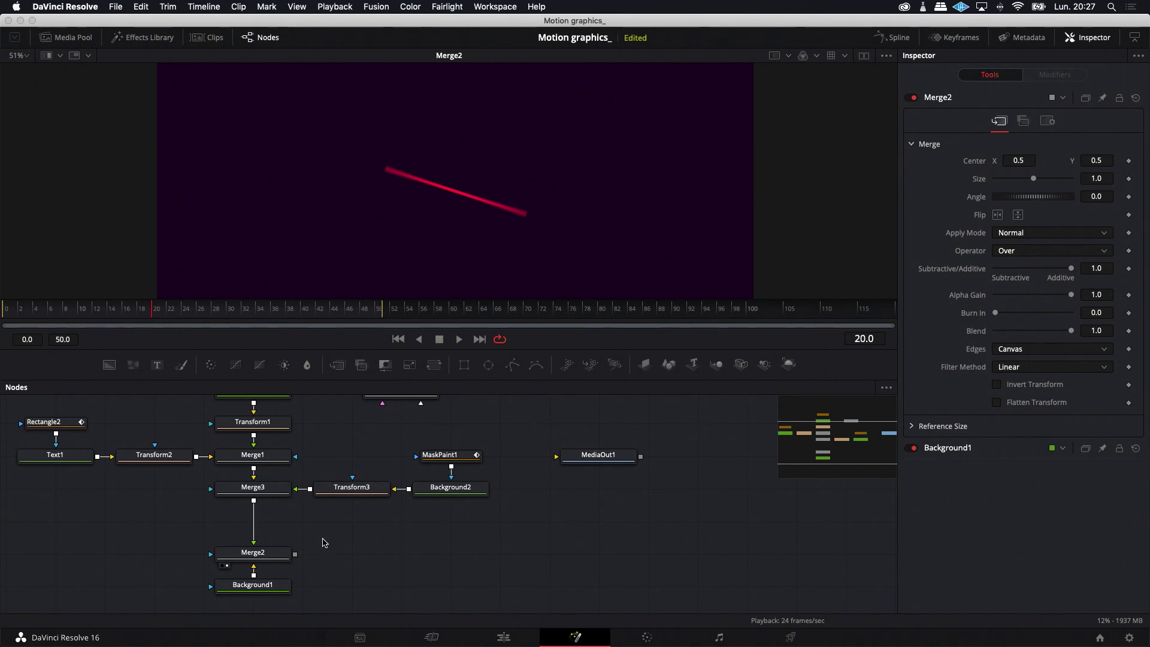
click(263, 489)
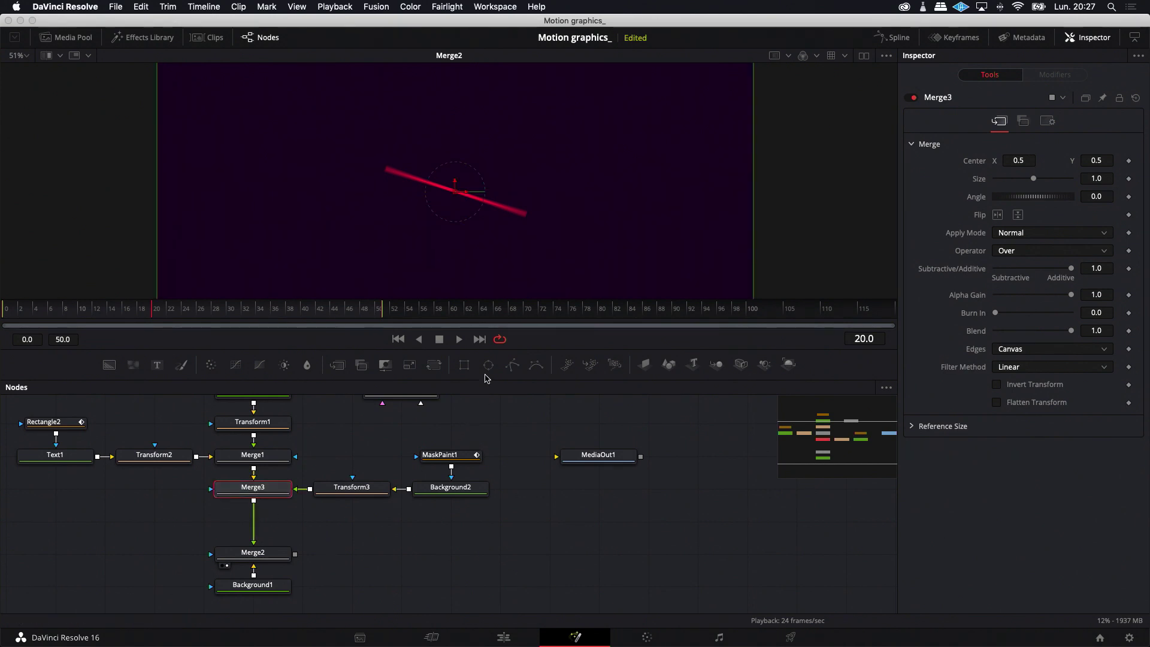
click(433, 364)
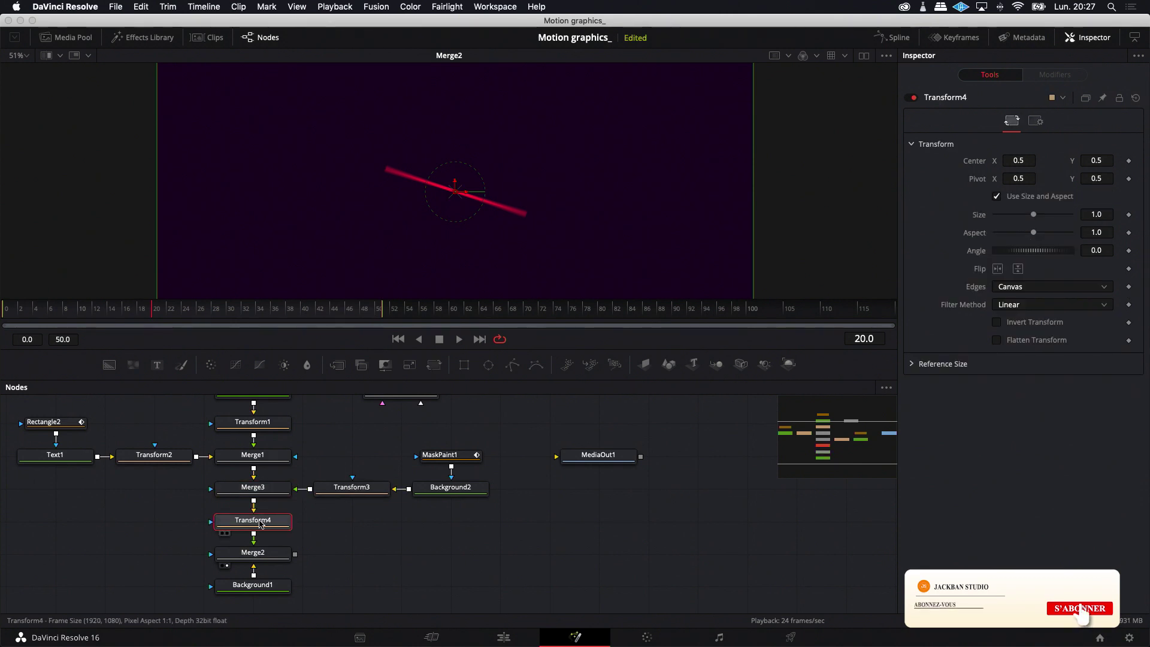
Step: Keyframe Transform4's Size at 1.38 on frame 30 and at 0.0 on frame 0
drag(154, 310, 230, 322)
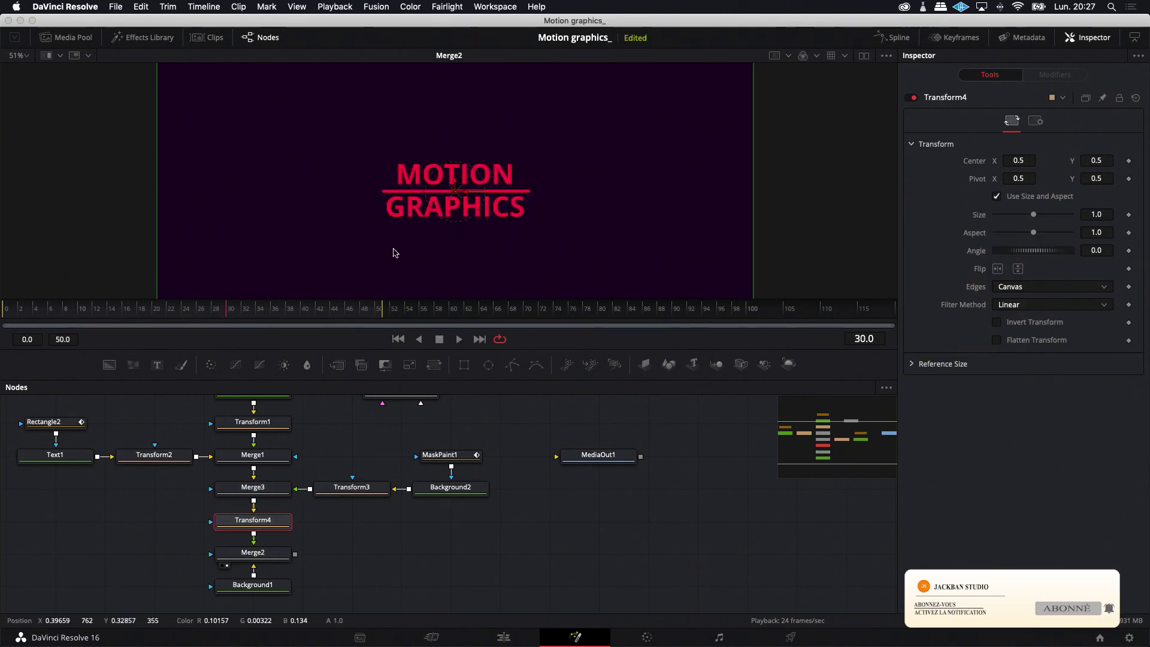
scroll(402, 252, down, 3)
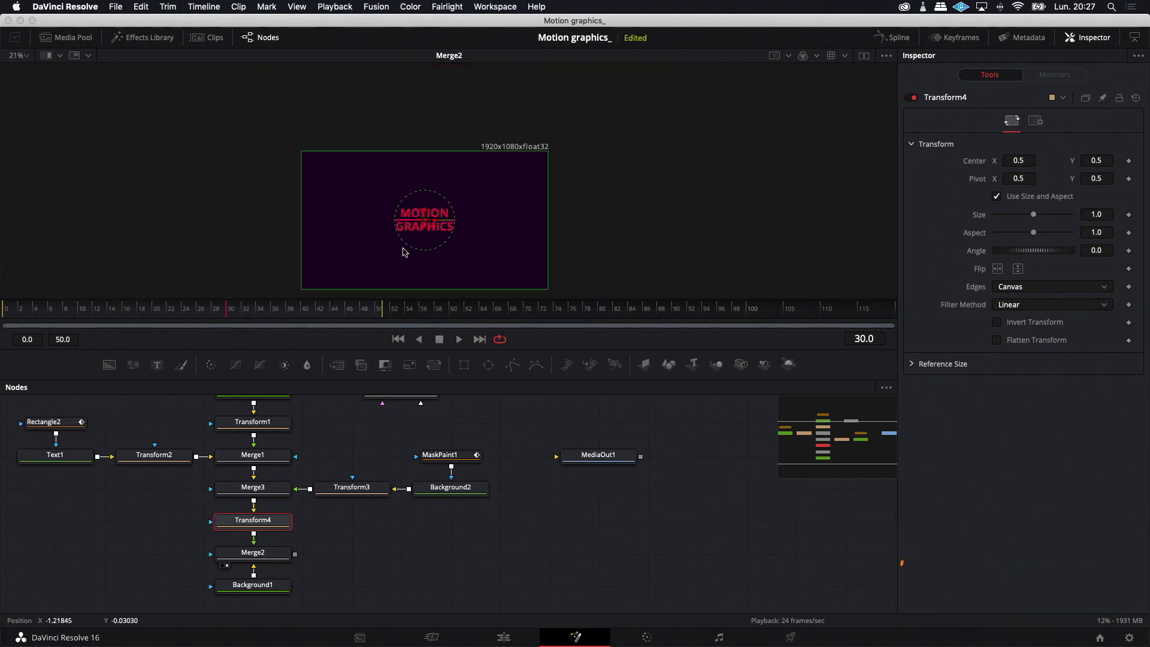
scroll(404, 251, down, 1)
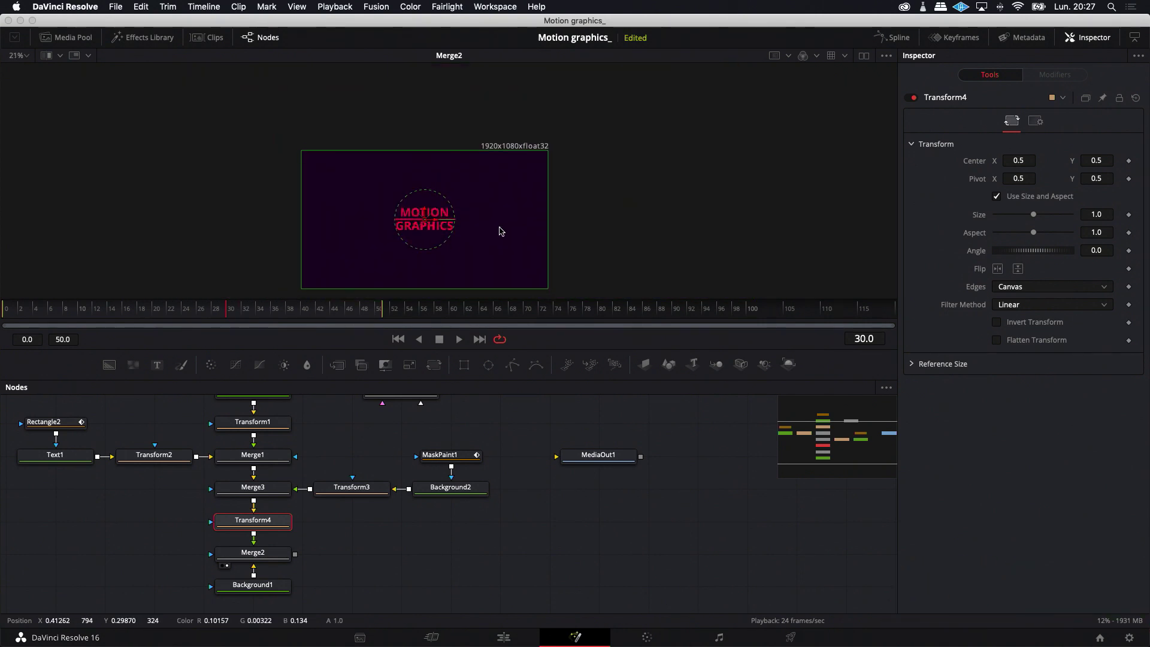
drag(1033, 217, 1038, 219)
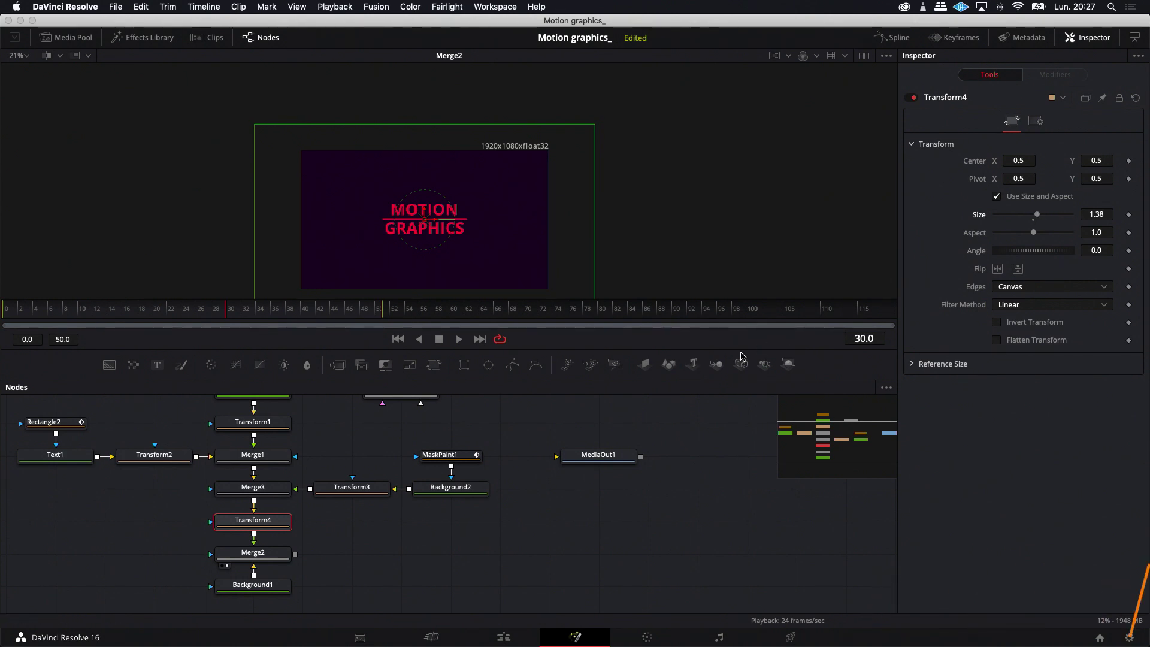
click(1129, 215)
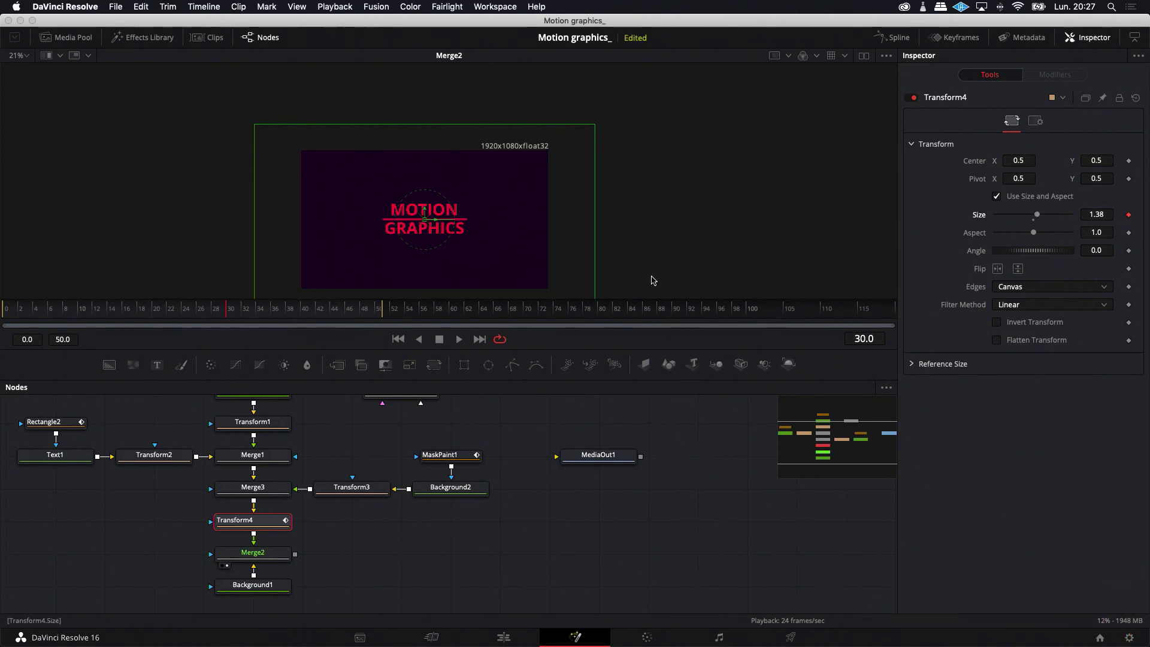
drag(227, 313, 4, 312)
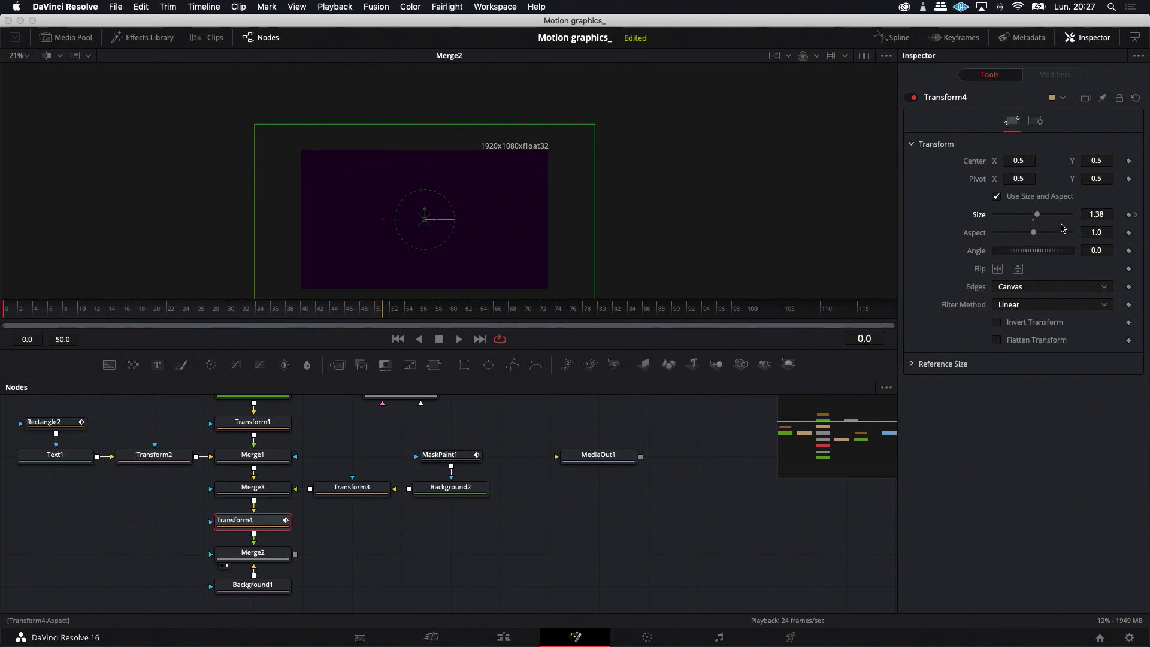
drag(1020, 218, 937, 224)
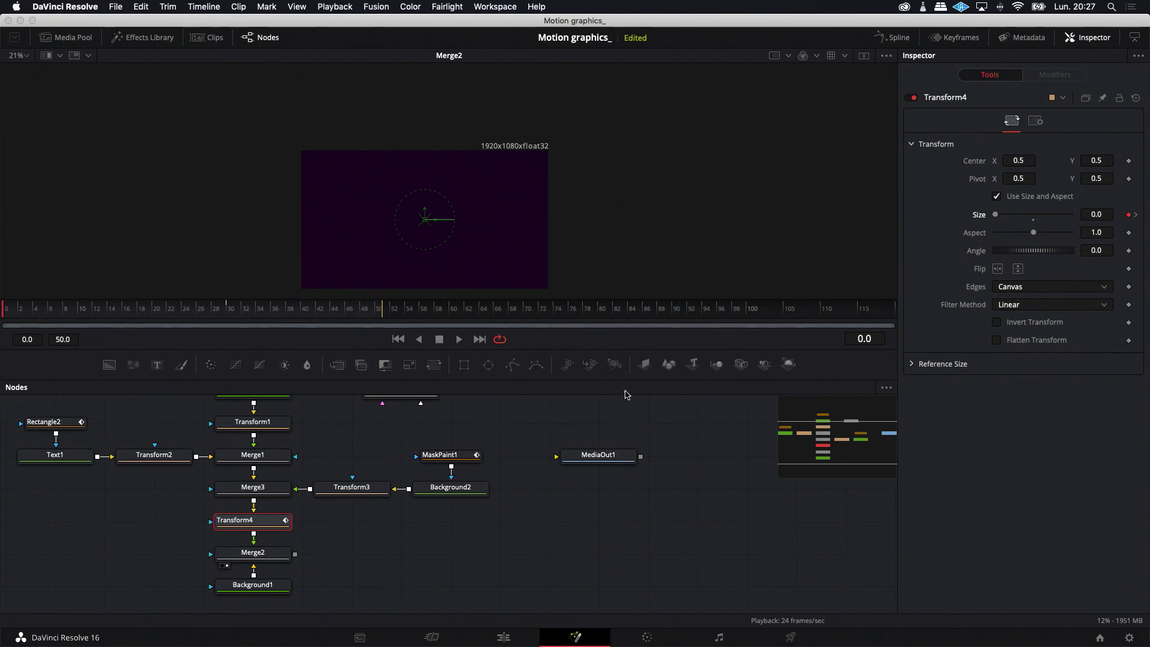
Step: Smooth Transform4's Size keyframes in the Spline editor and extend the last keyframe's handle horizontally back to about frame 0
click(901, 40)
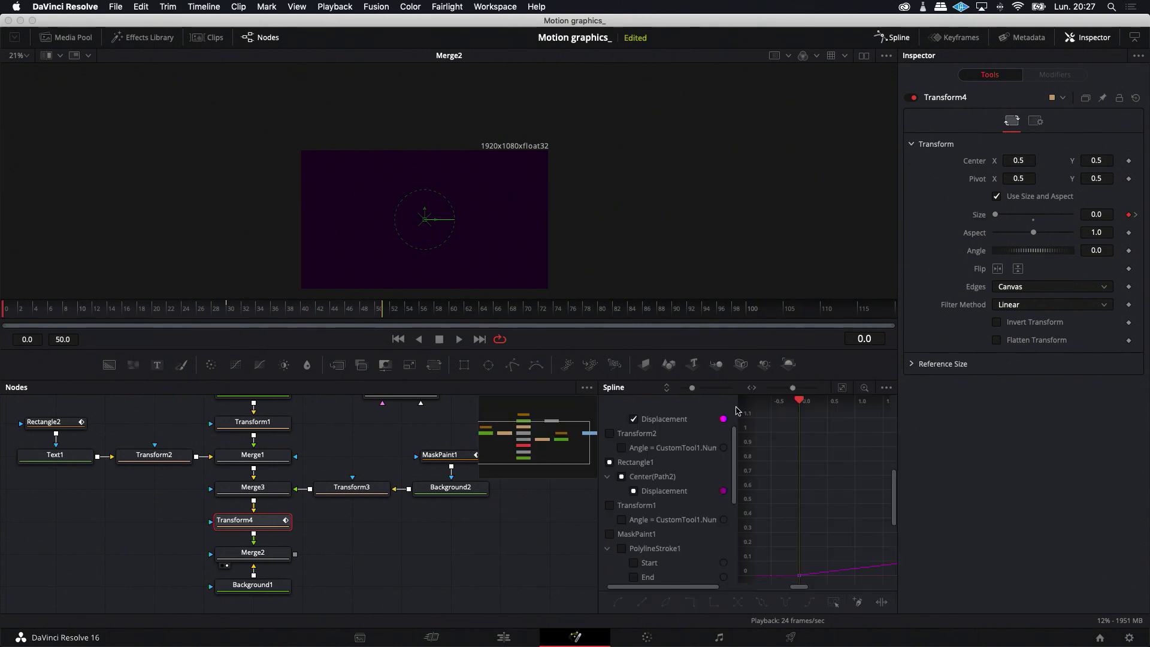
click(841, 389)
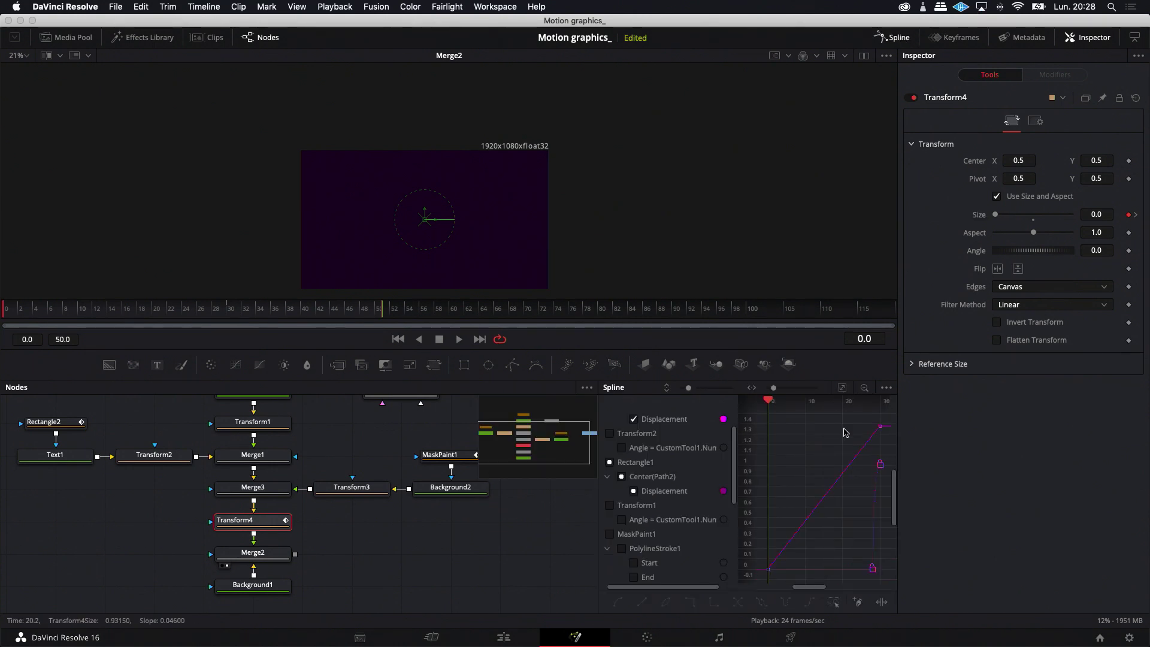
click(634, 420)
drag(888, 421, 764, 592)
key(shift+s)
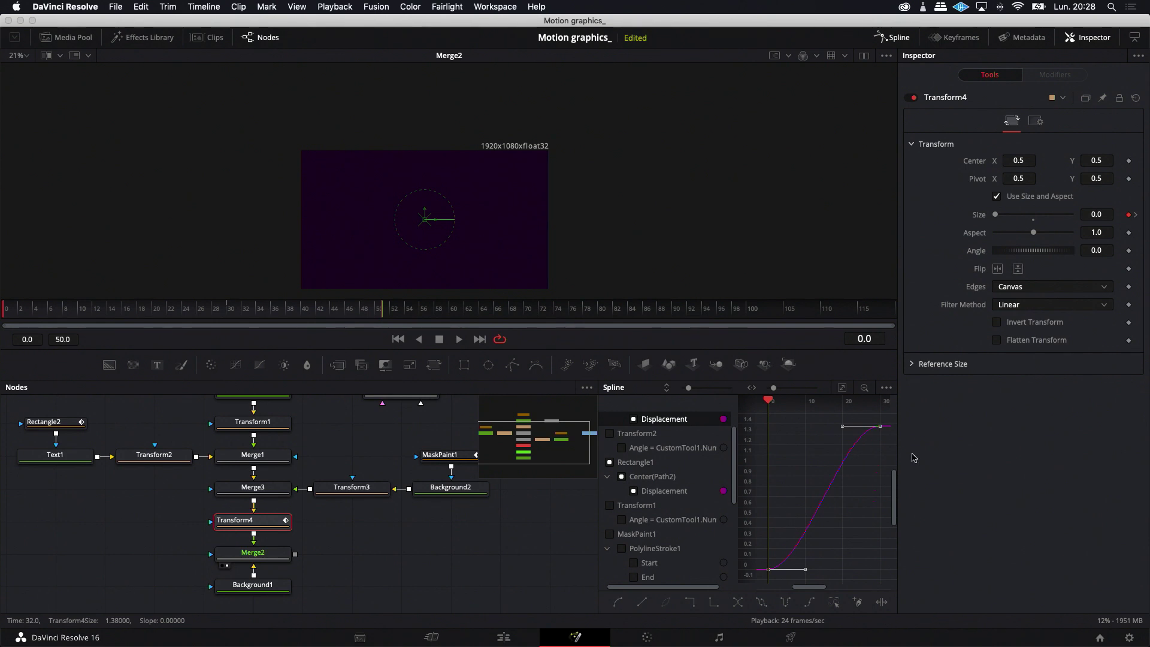
drag(836, 427, 773, 427)
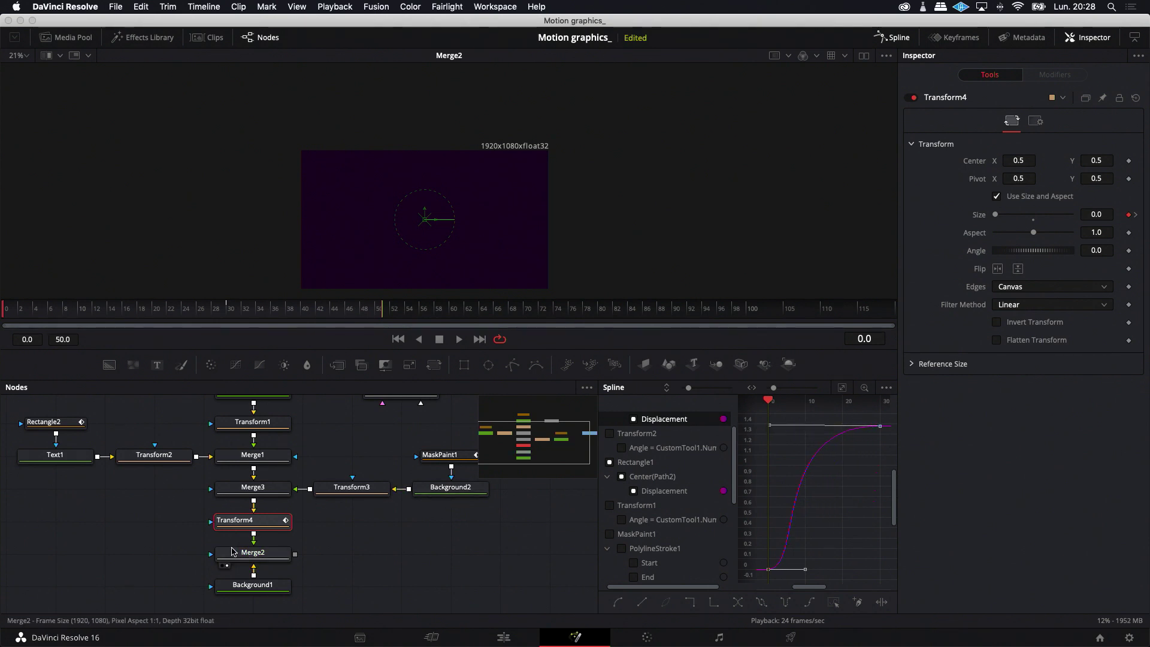
Step: Enable Motion Blur on Transform4 with Quality 10, and deselect the node
click(1038, 122)
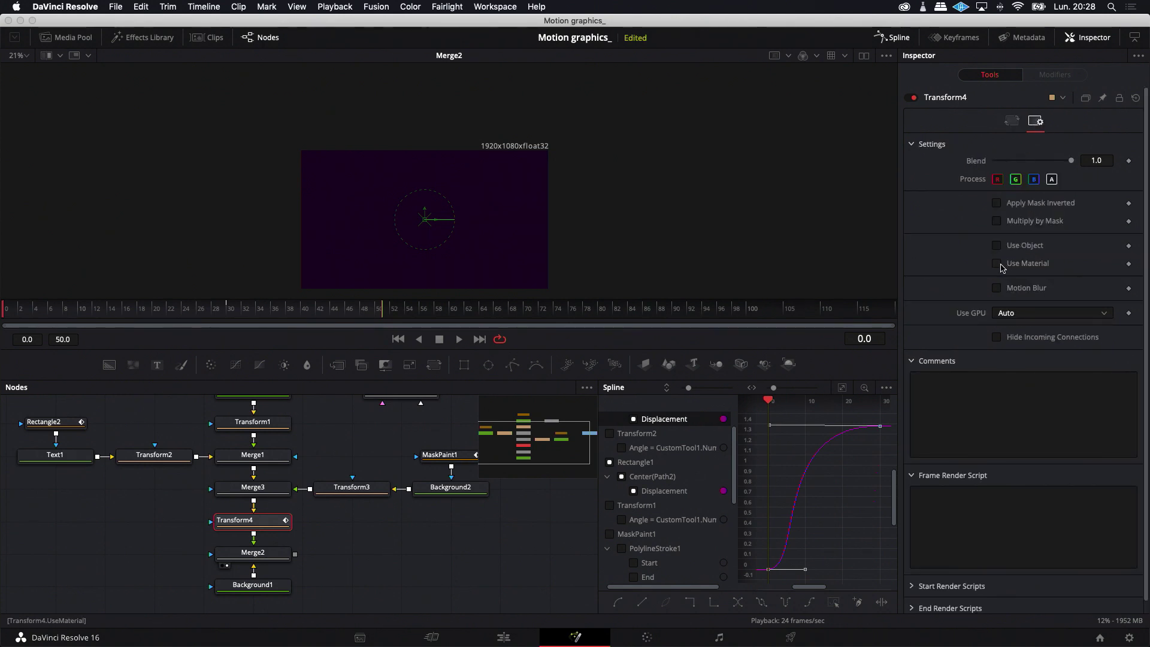
click(997, 288)
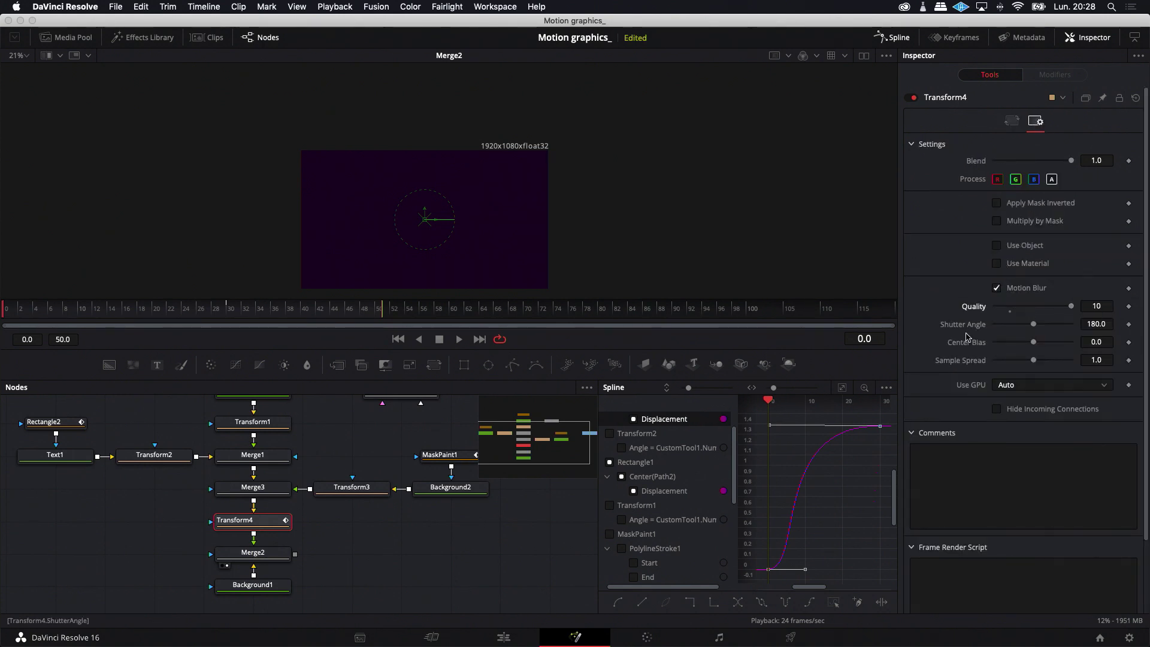
click(473, 546)
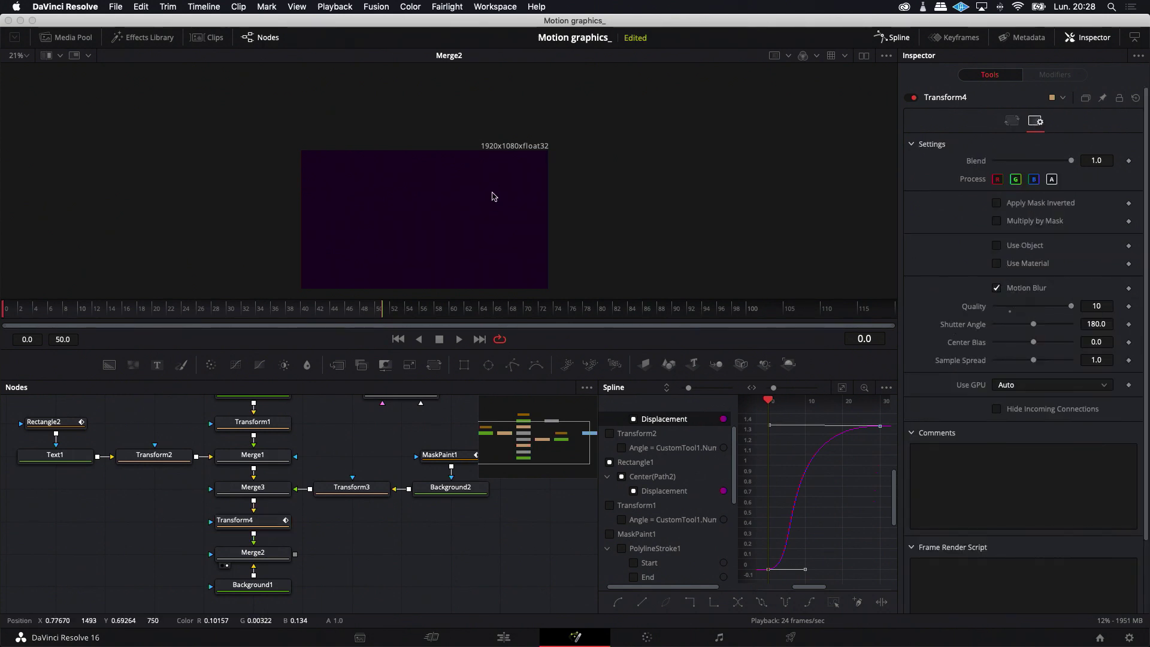
Step: Hide the Spline editor, enlarge the viewer area, and fit the image to the viewer
click(892, 37)
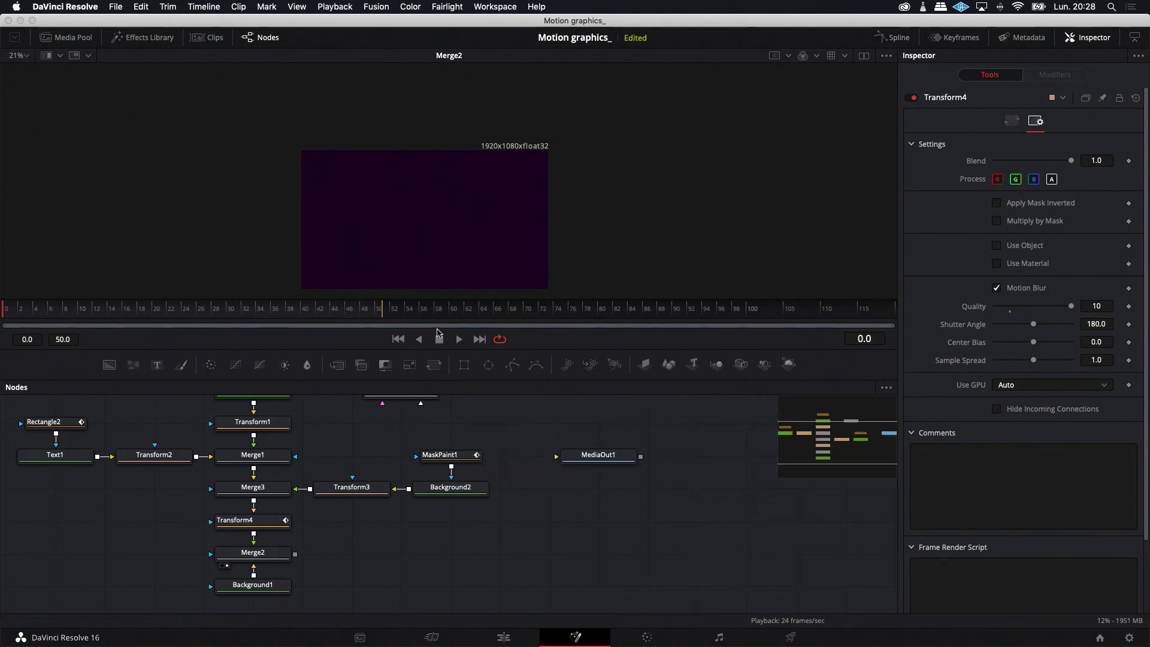
drag(440, 352, 449, 393)
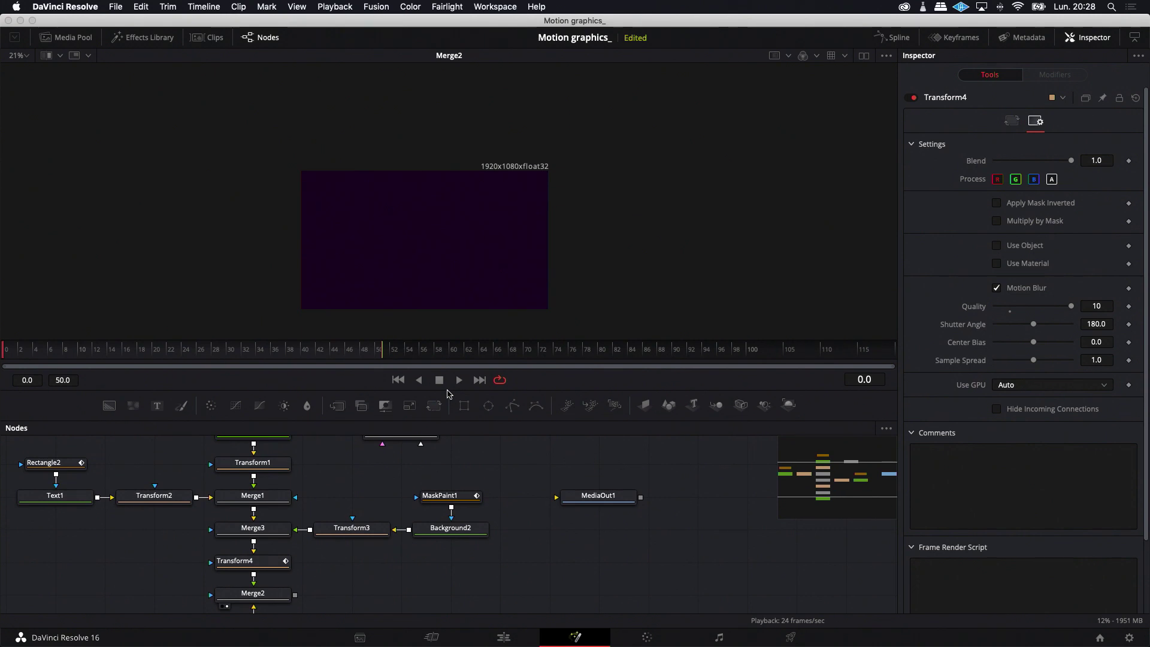
click(25, 58)
click(21, 73)
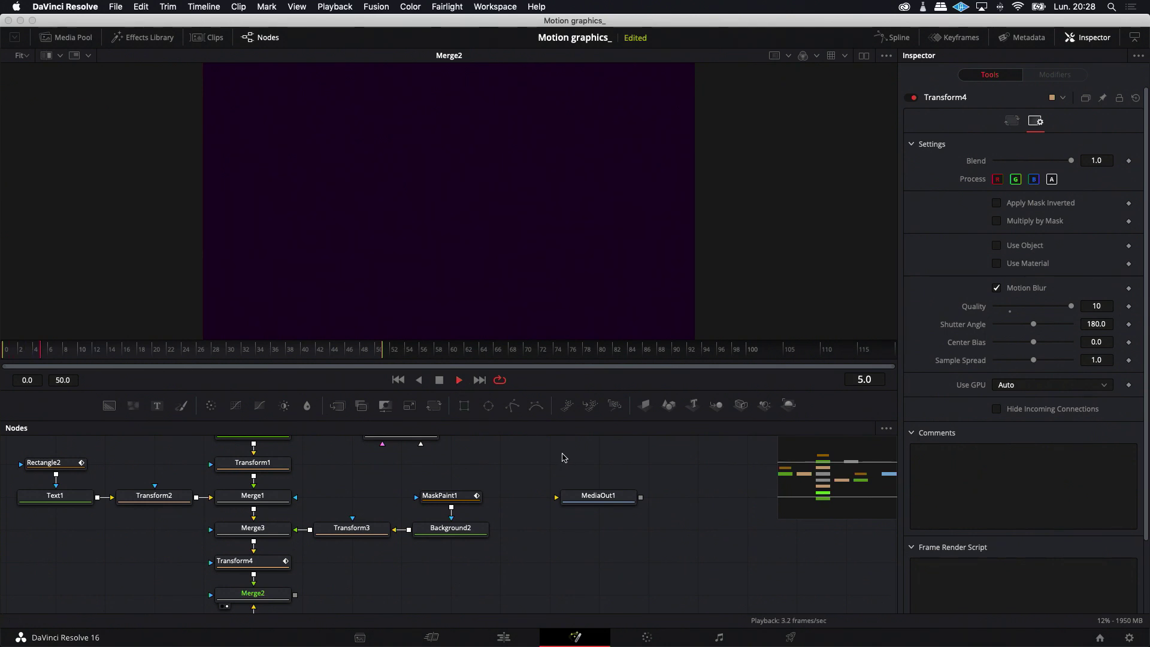
Step: Play back the title to check the scale-up animation, then stop playback
scroll(566, 464, up, 1)
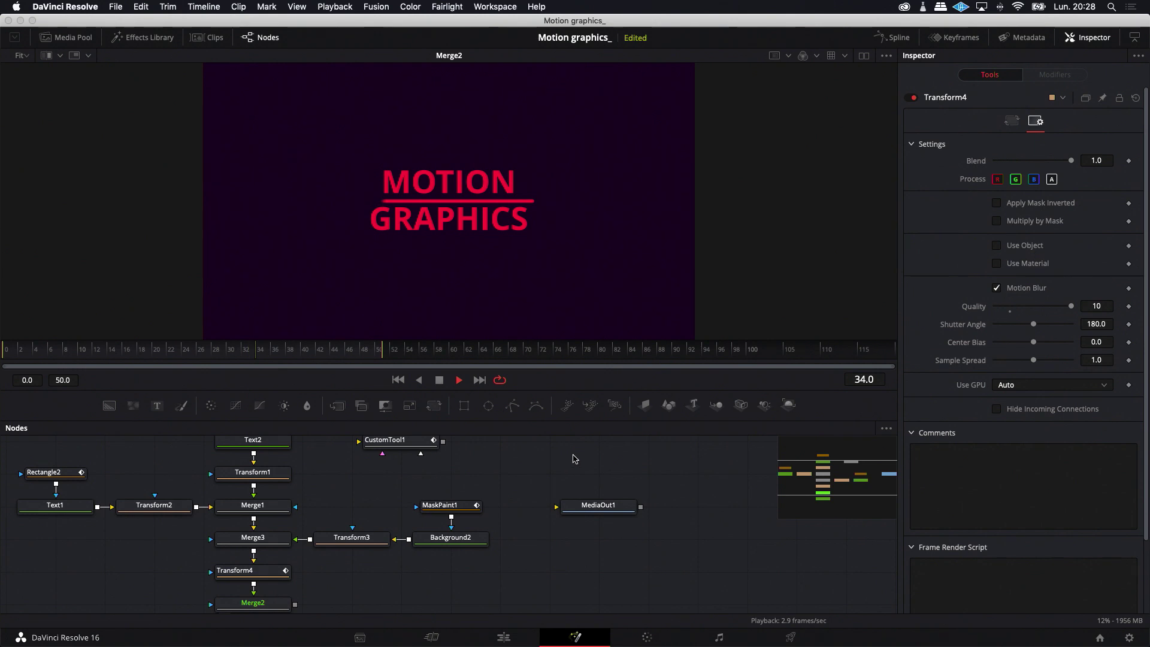
click(439, 380)
scroll(324, 503, down, 2)
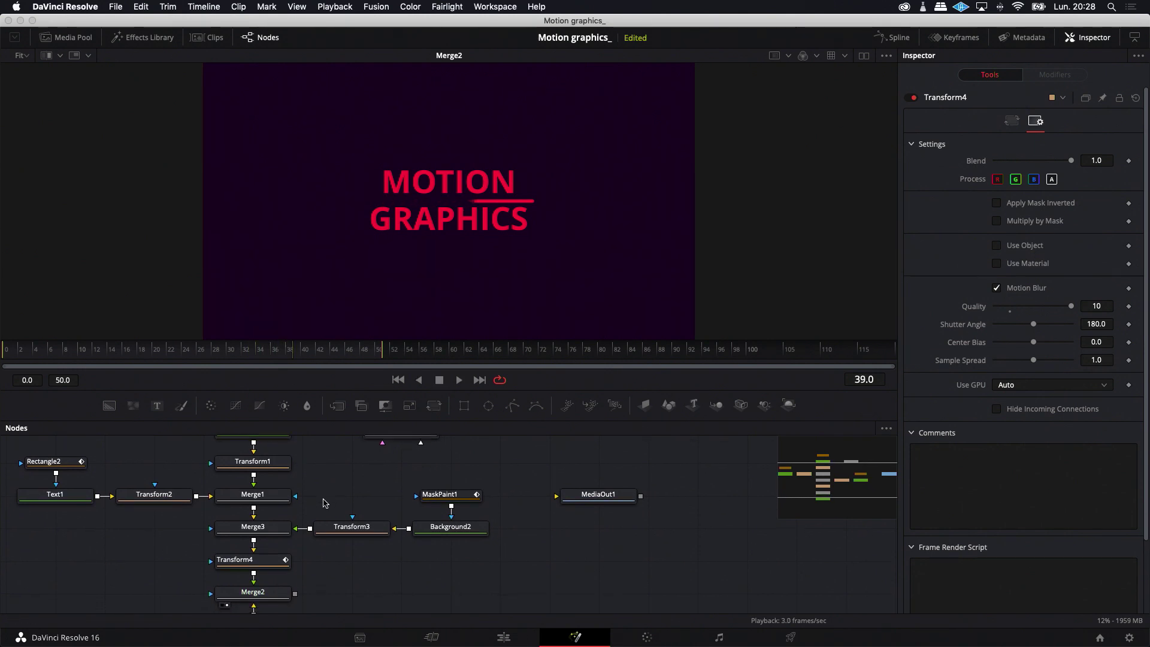